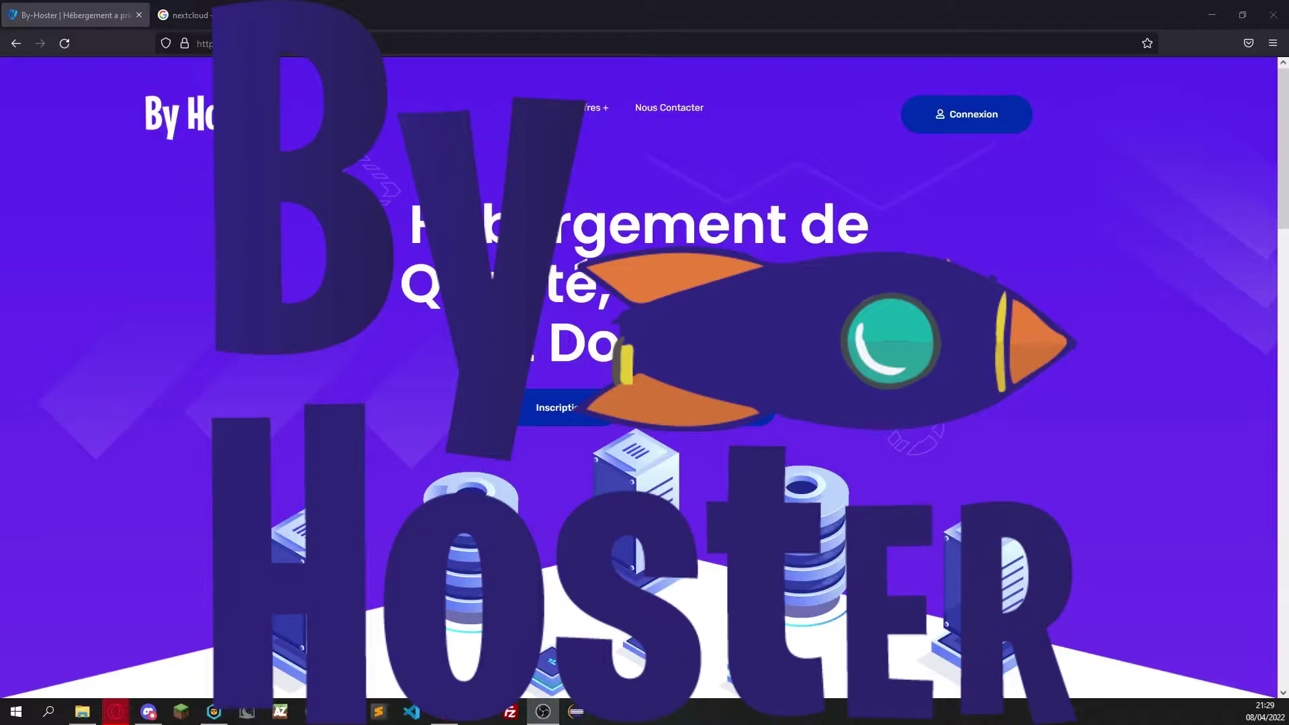
- Show the Offres menu listing VPS, Hébergement WEB and Hébergement Jeux on by-hoster.fr
mouse_move(594, 113)
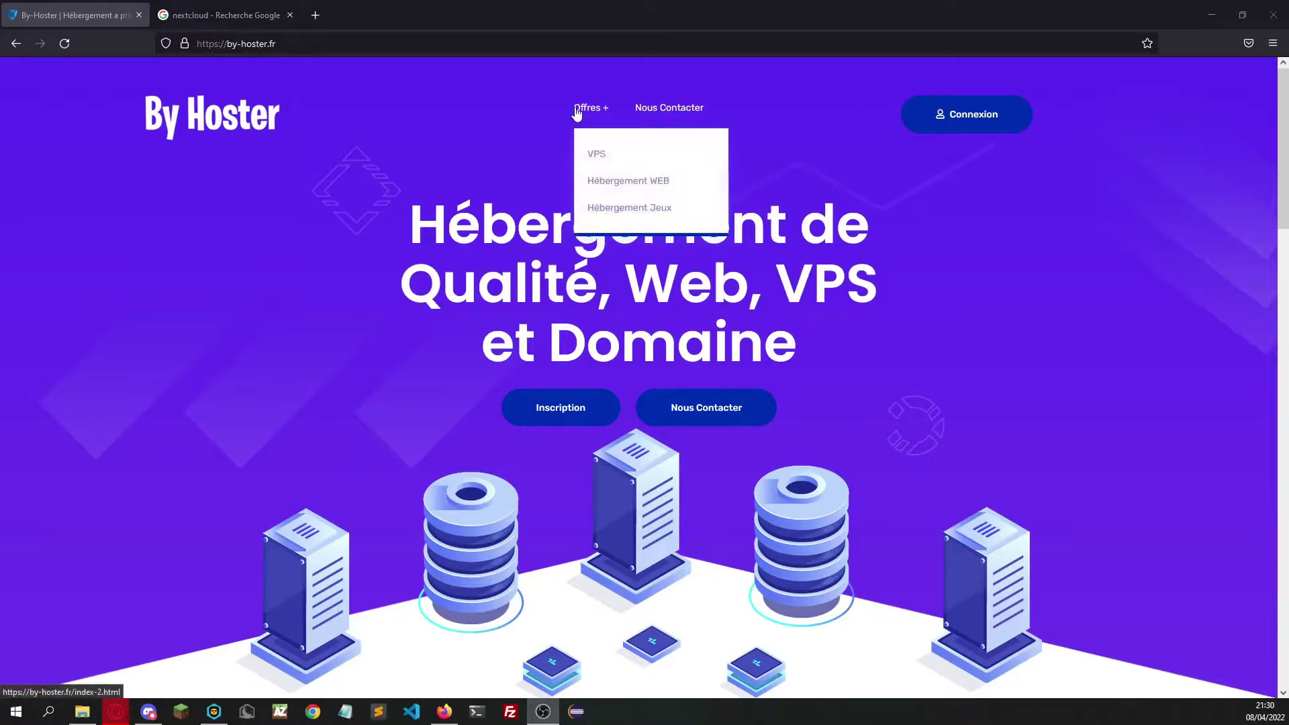
- Add the WEB EXPERT Plesk web hosting plan to the cart
click(632, 189)
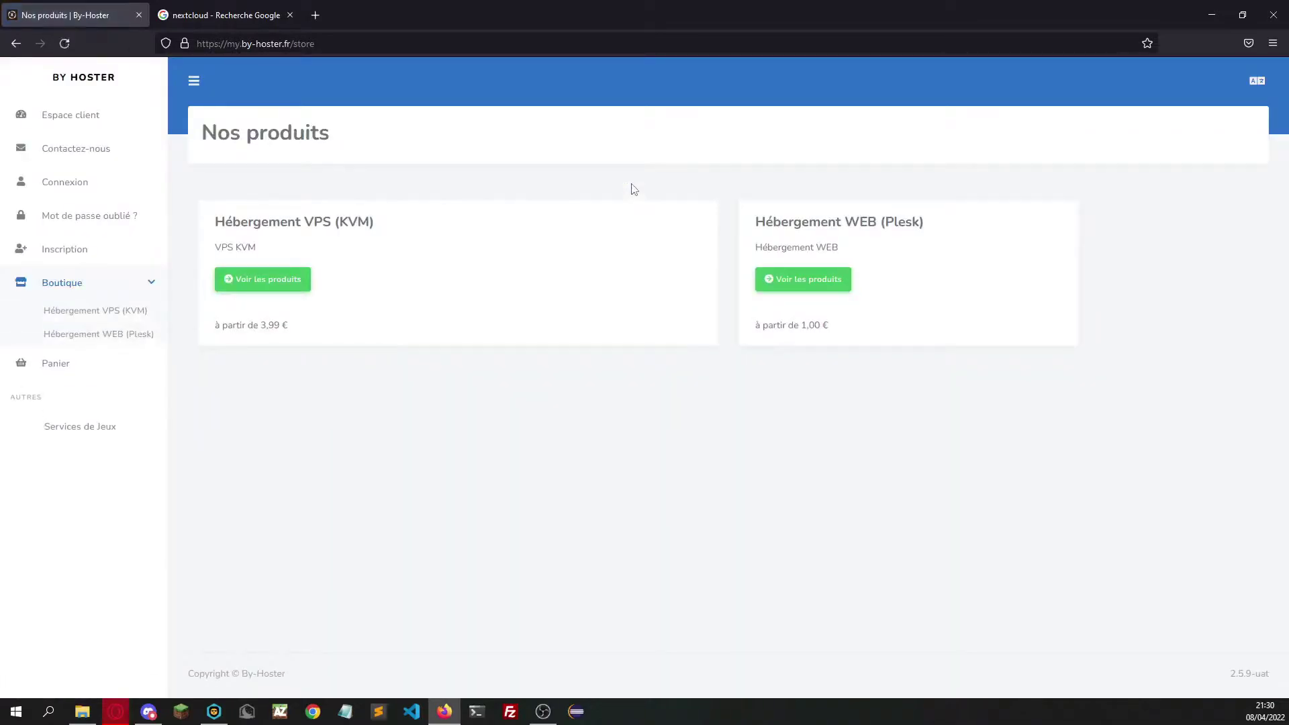
click(125, 338)
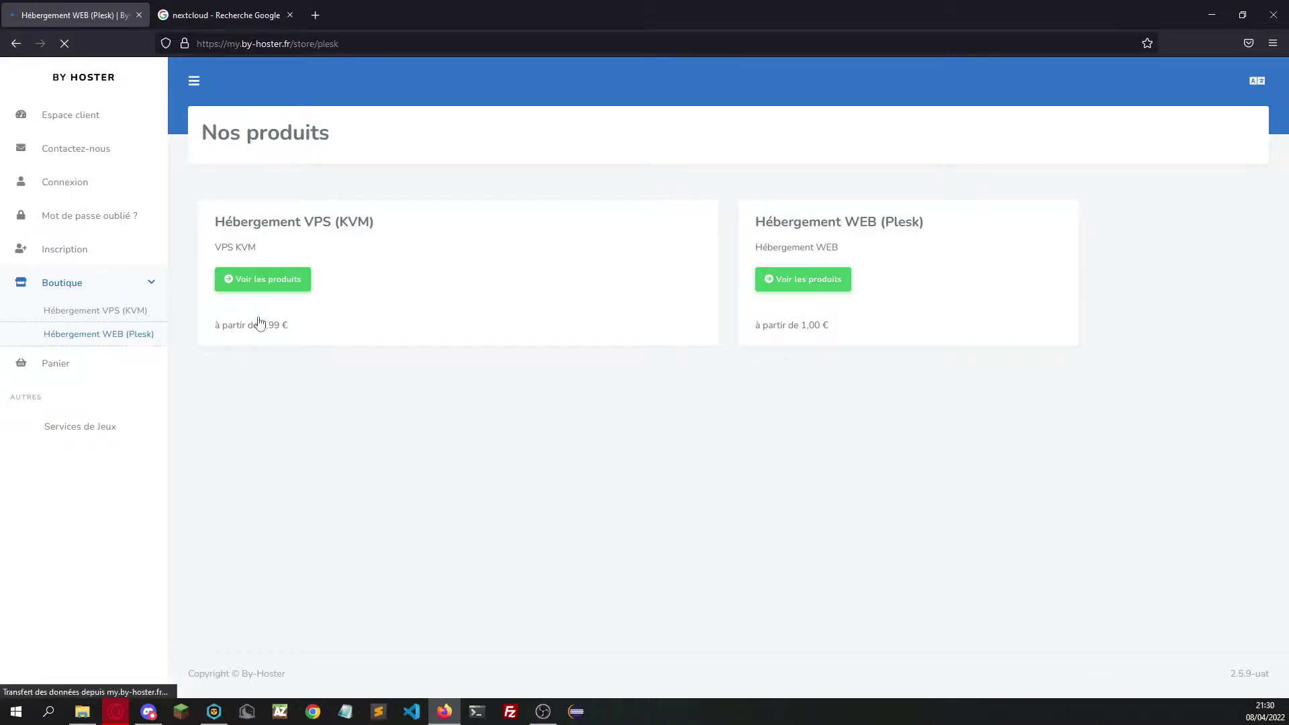
scroll(474, 423, down, 2)
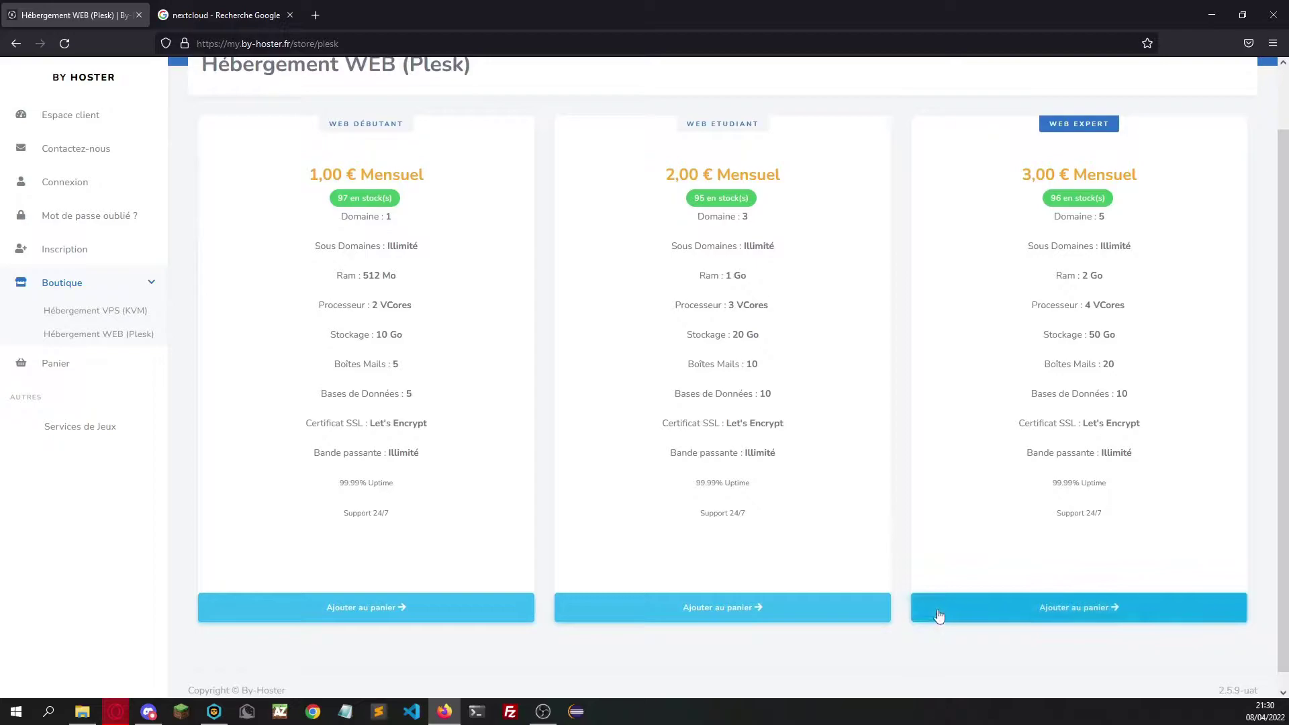
click(959, 612)
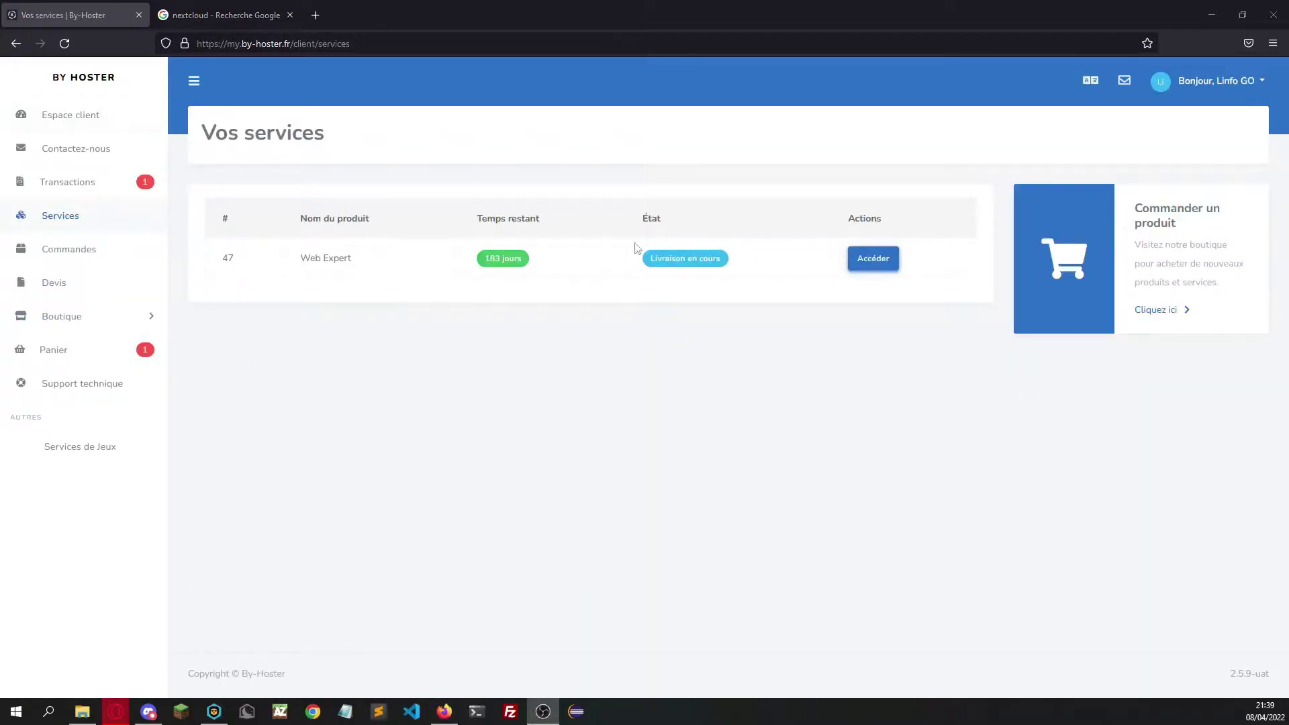
- Open the ordered service's page and auto-login to its Plesk panel in a new tab
click(871, 258)
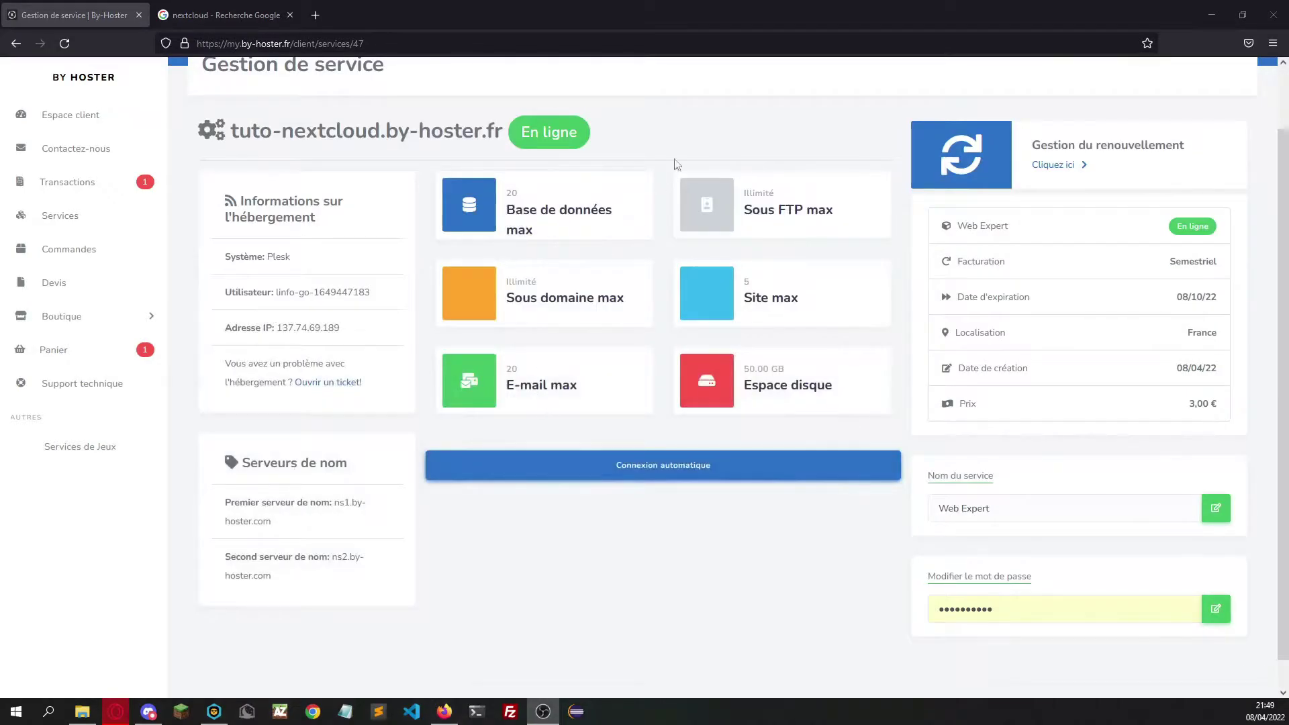
scroll(715, 448, down, 1)
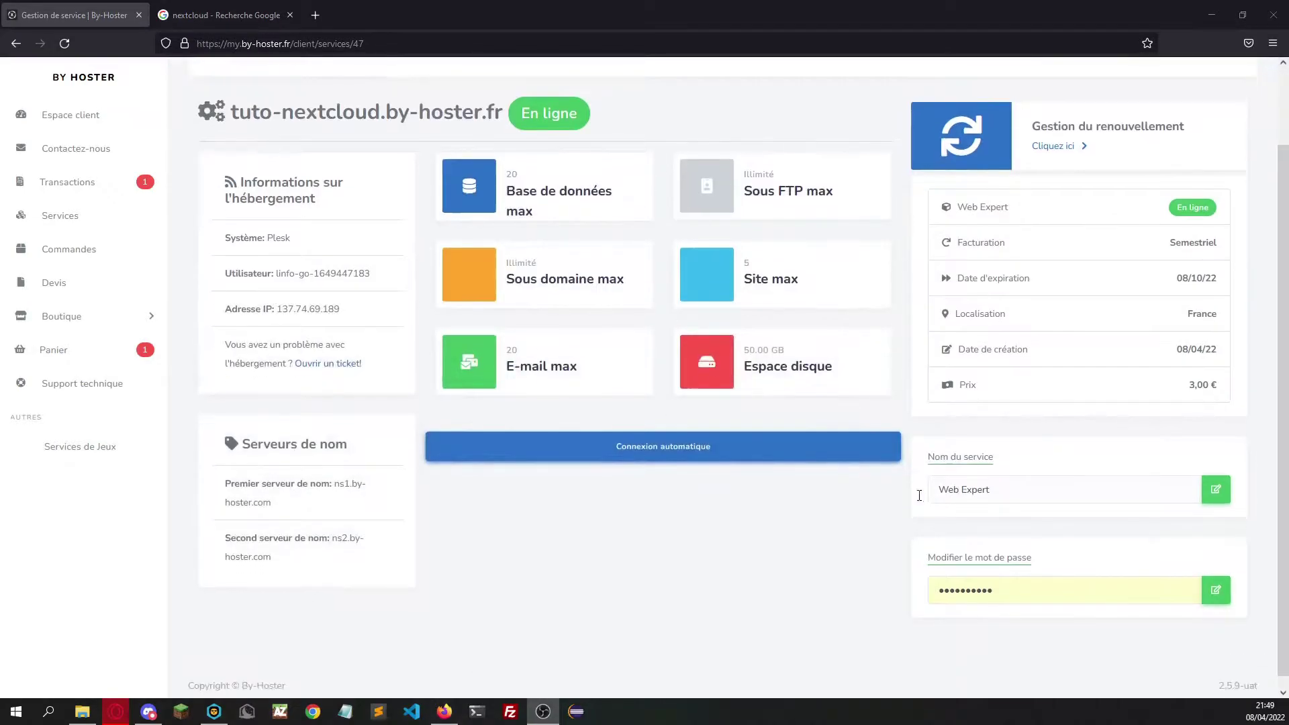
click(716, 449)
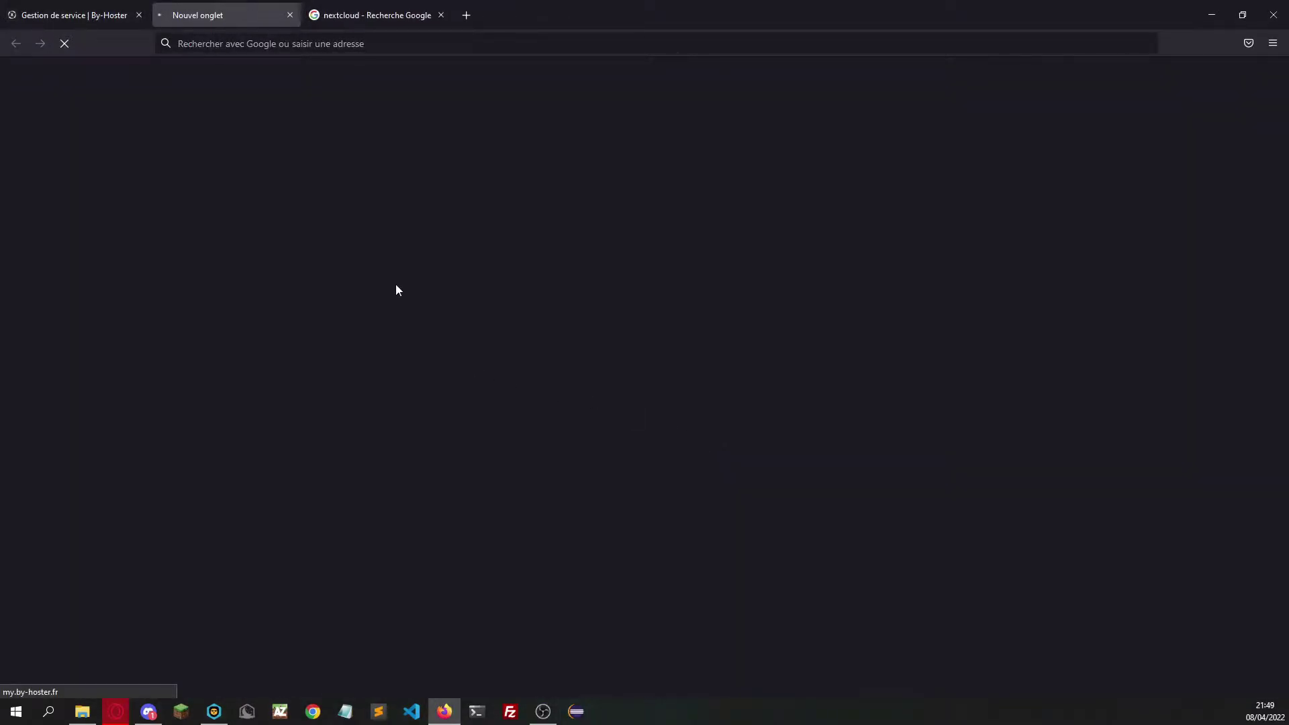
- Replace the Google tab with a nextcloud search and open the official Nextcloud site
click(440, 15)
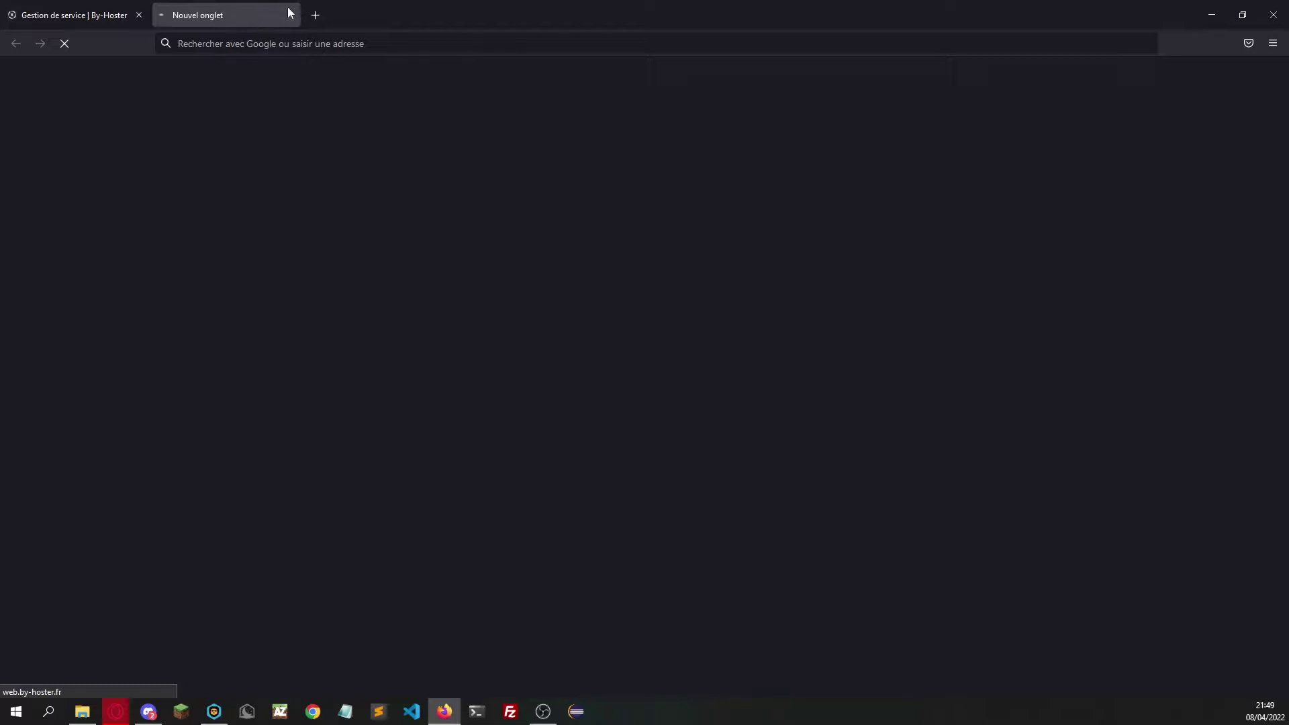
click(316, 14)
text(nextcl)
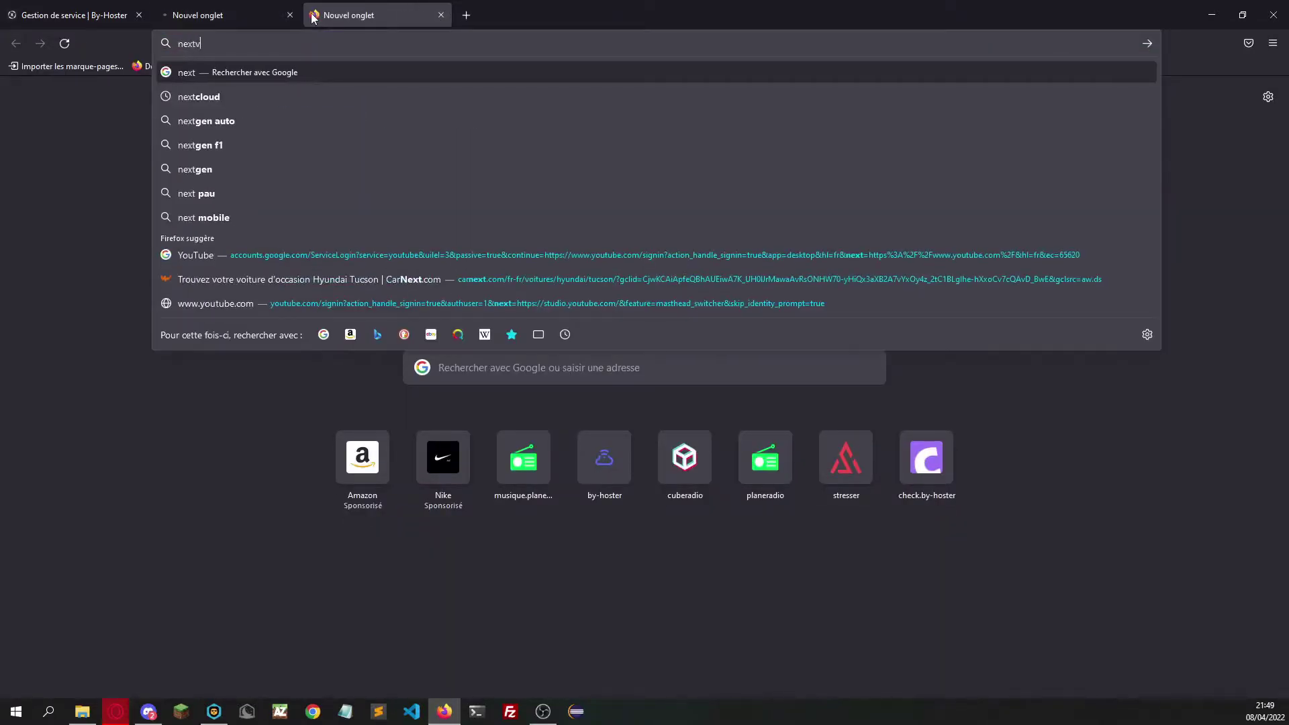
text(oud)
key(Return)
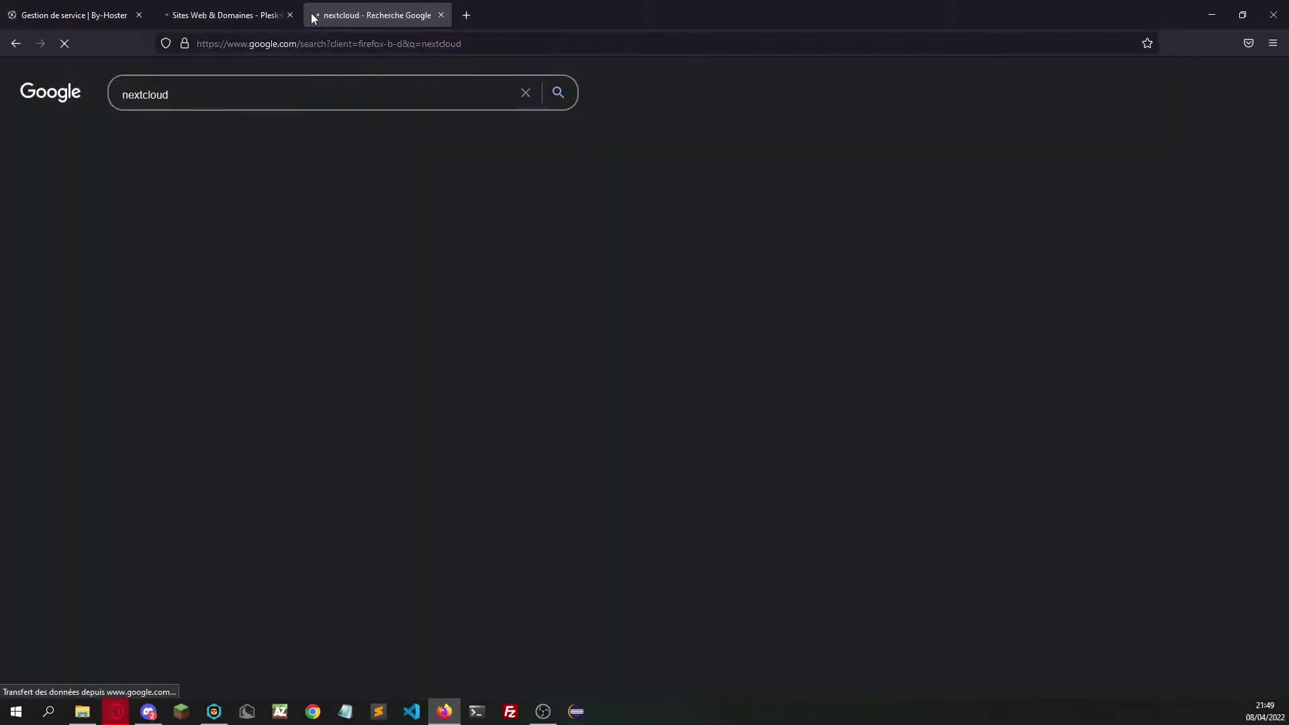
click(132, 212)
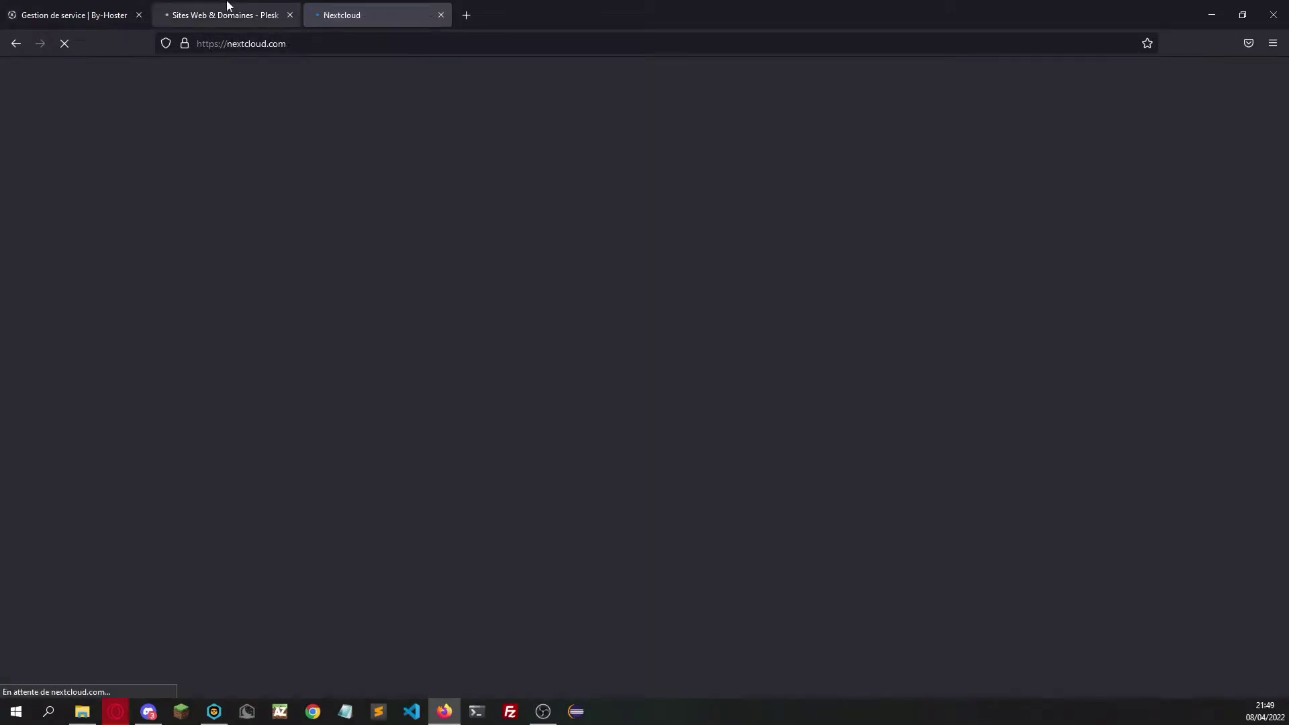
- Download the nextcloud-23.0.3.zip server archive and bring up the Plesk file manager
click(221, 14)
scroll(411, 571, down, 3)
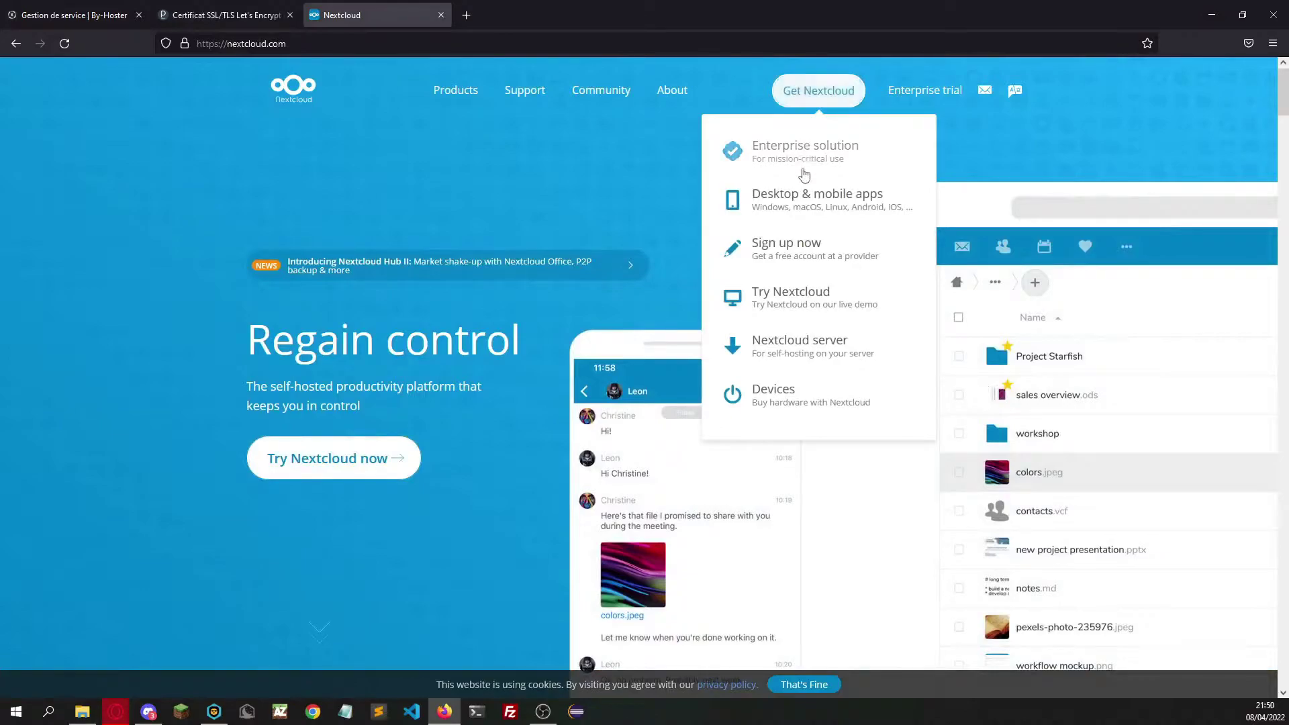
click(812, 341)
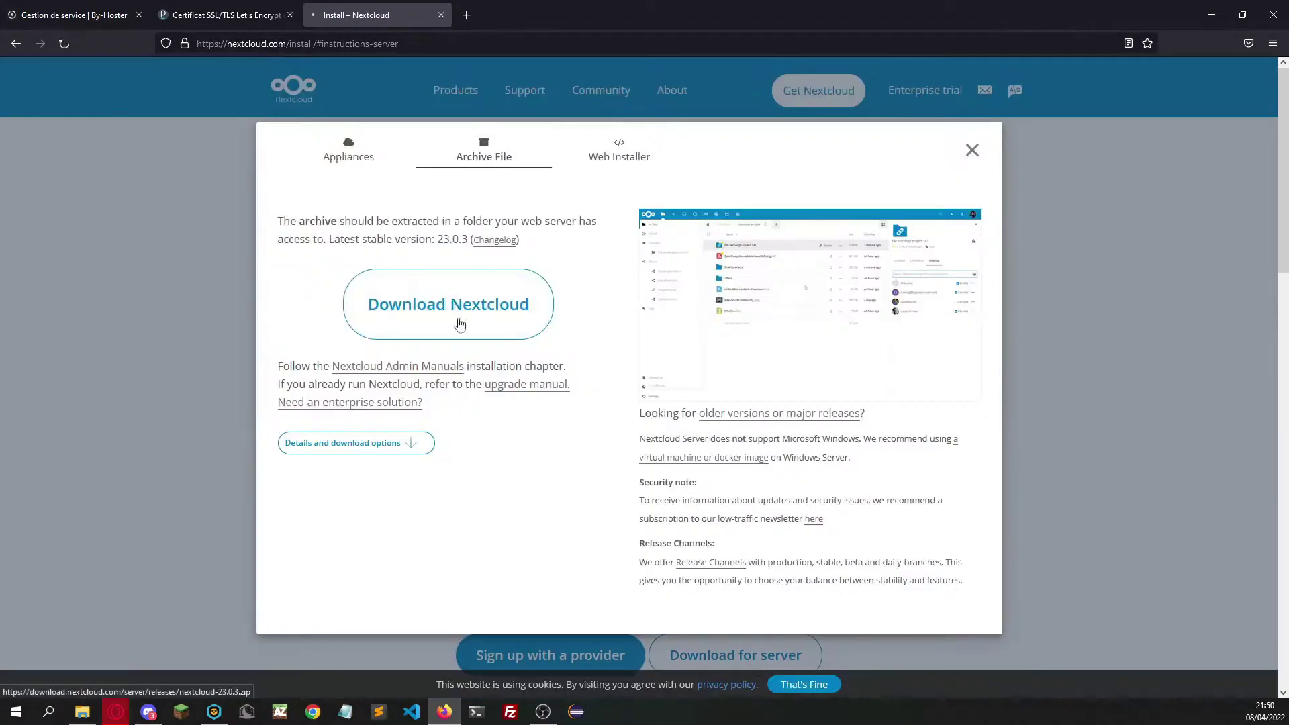
click(461, 325)
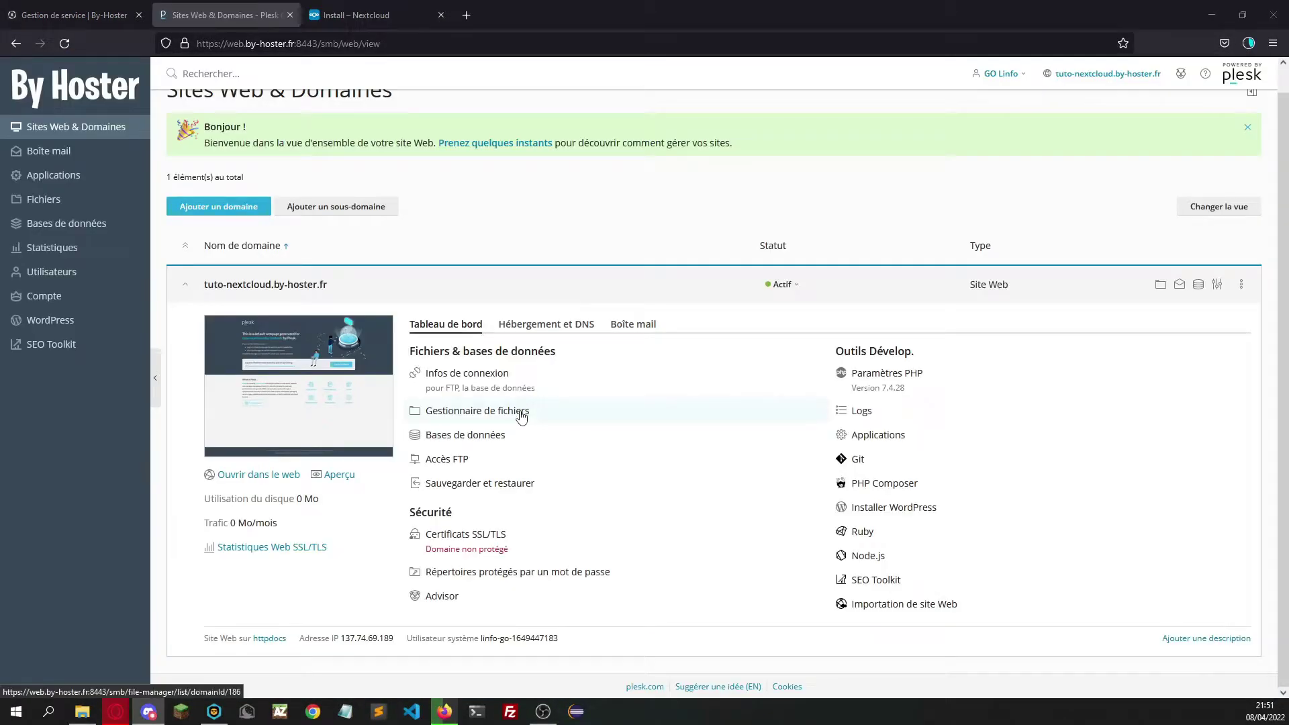
click(520, 417)
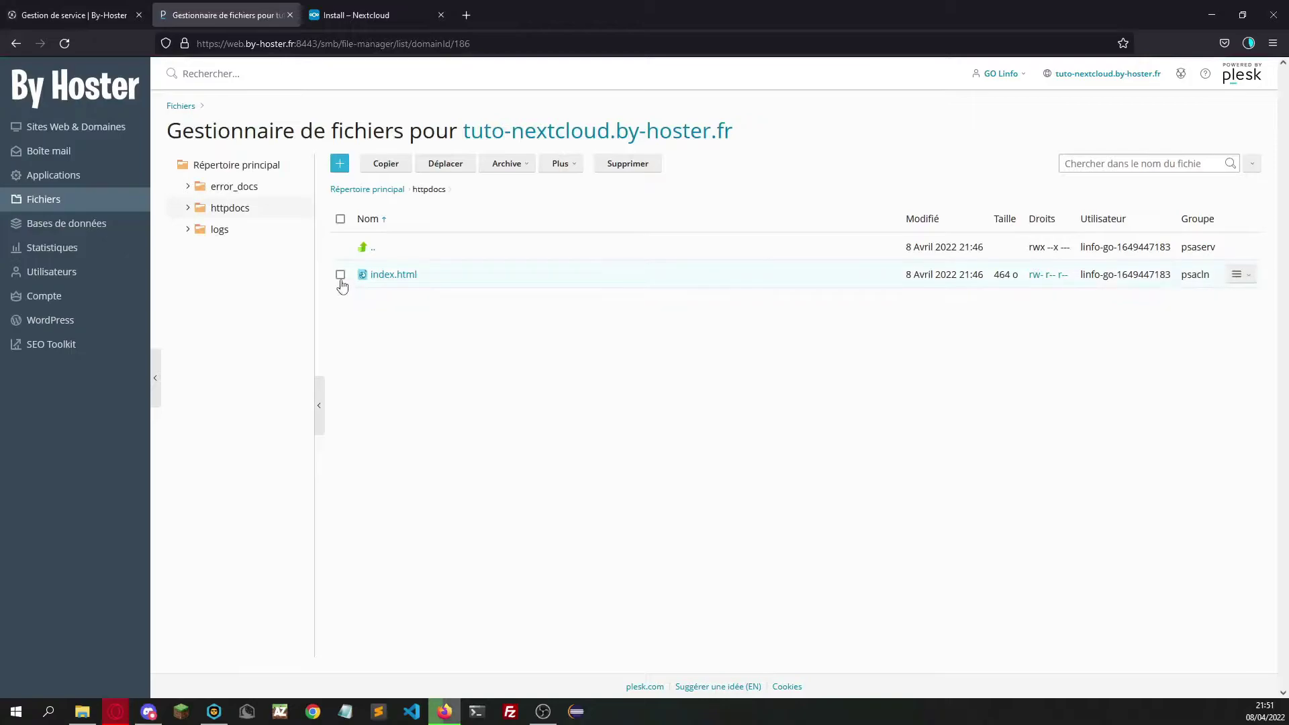
- Delete index.html from httpdocs, then select the Web Expert service name in By-Hoster
right_click(340, 281)
right_click(537, 273)
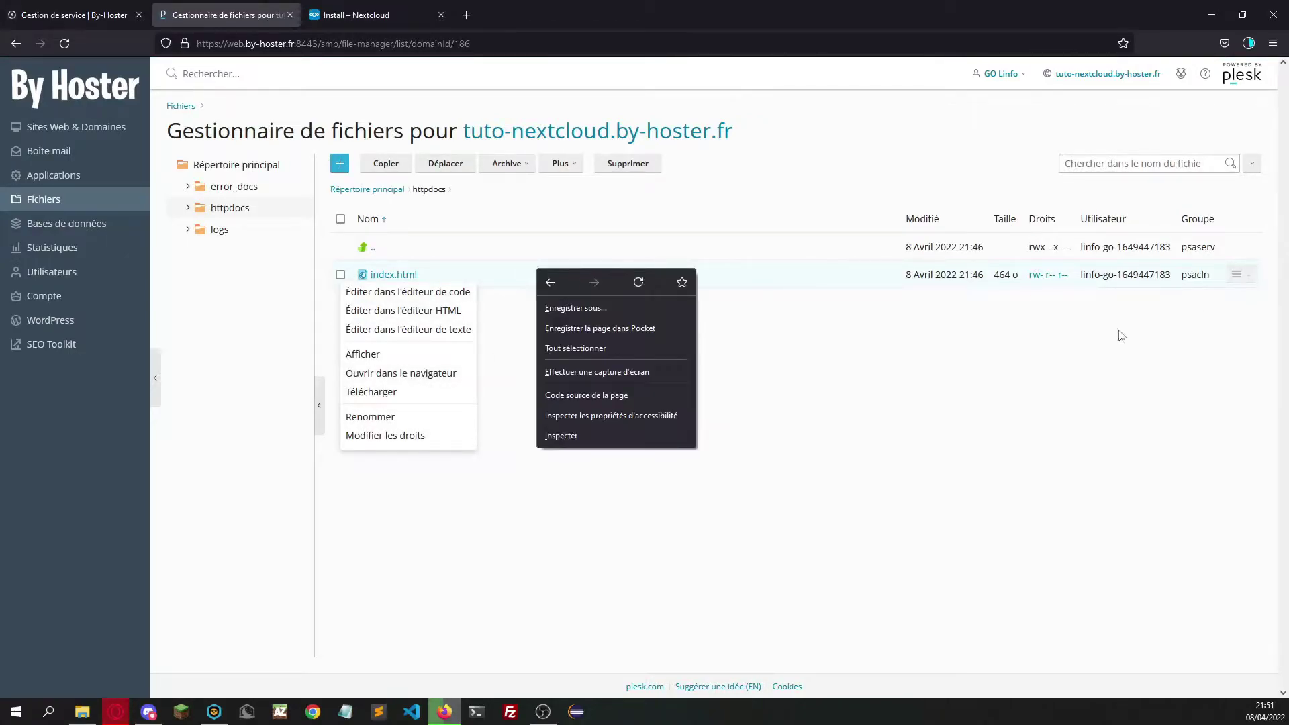
click(1237, 274)
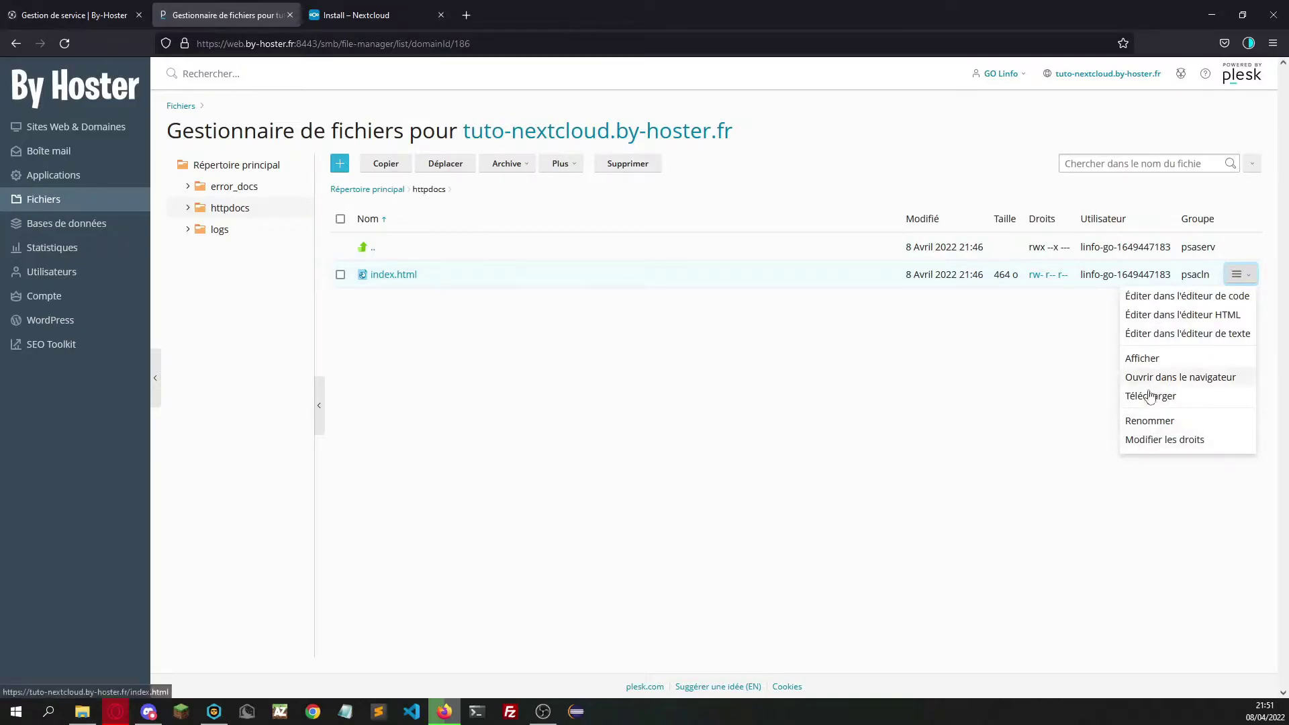
click(341, 273)
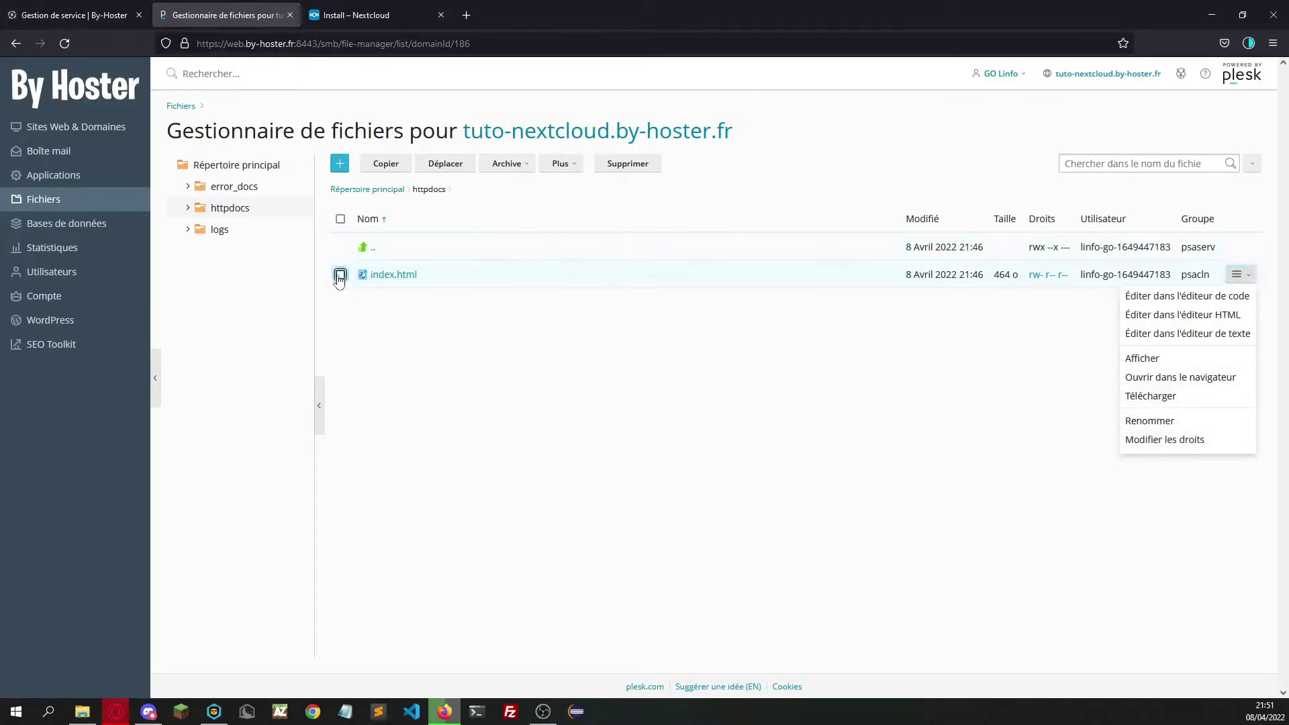
click(627, 164)
click(622, 435)
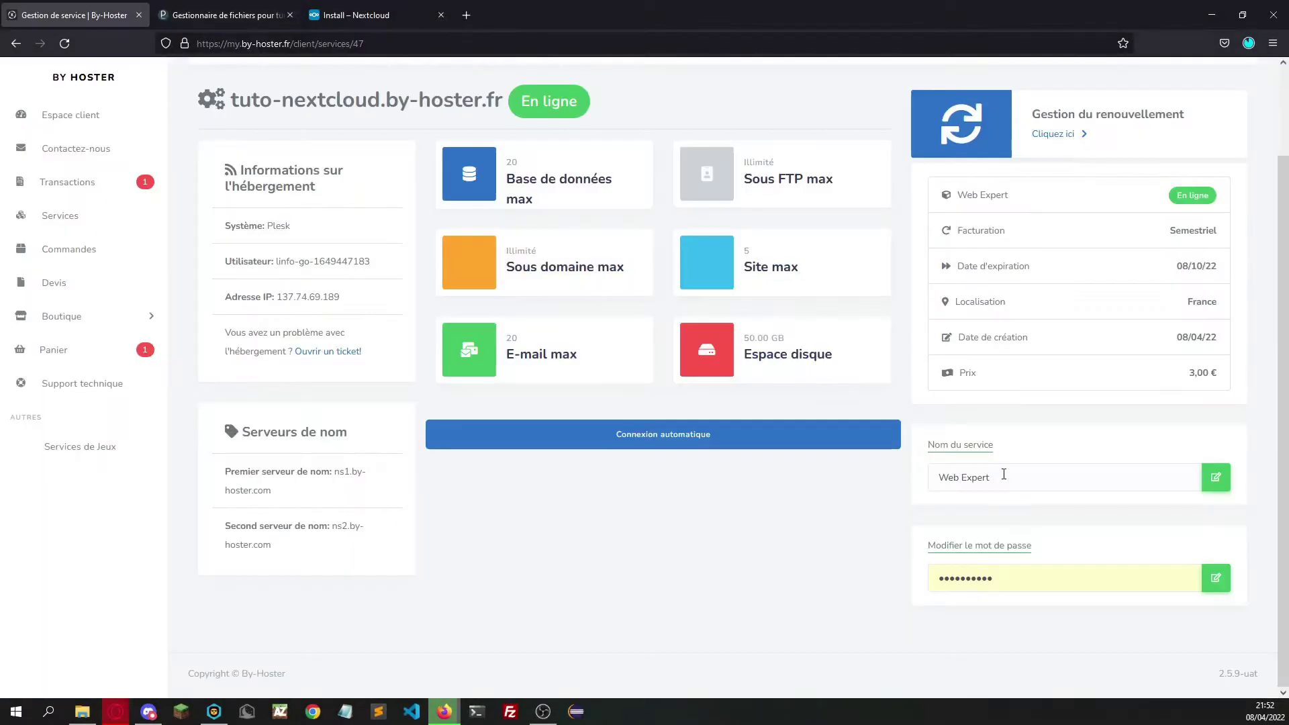
drag(1000, 475, 913, 470)
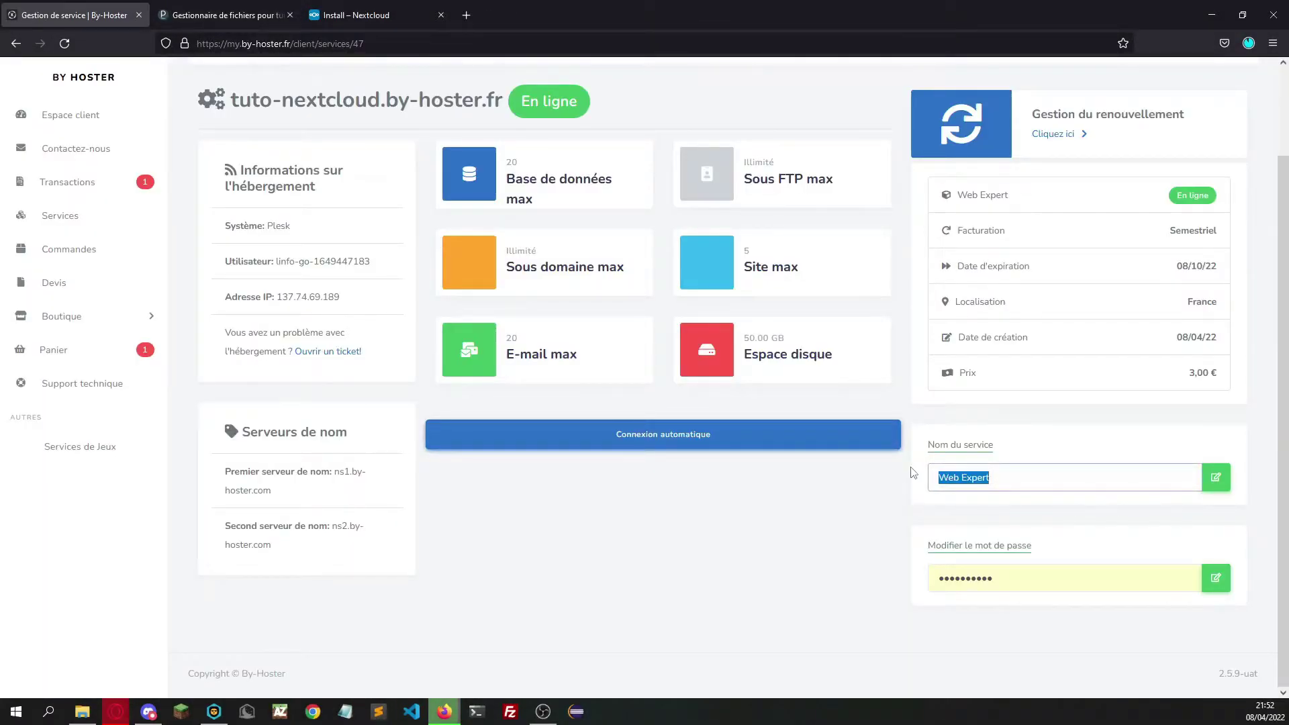
- Rename the service to NextCloud and upload nextcloud-23.0.3.zip into httpdocs
key(BackSpace)
text(NextCloud)
click(1215, 477)
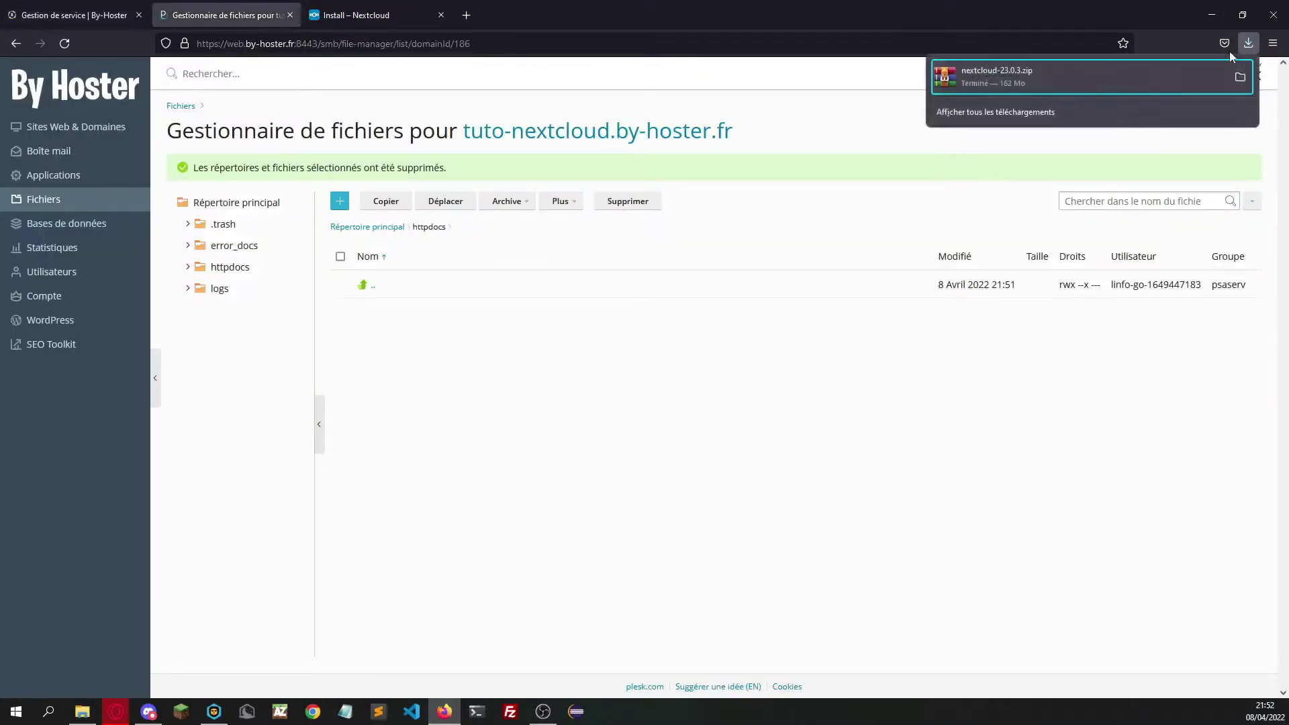
drag(1007, 74, 643, 297)
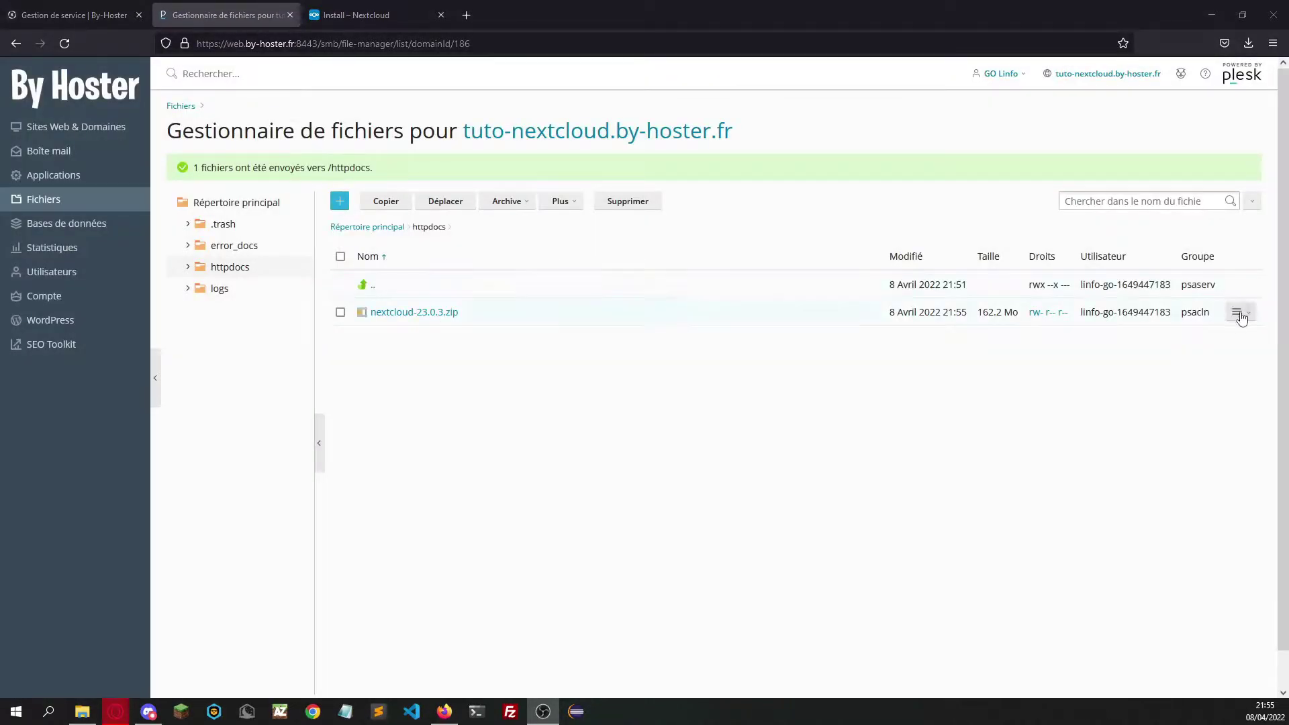
- Extract nextcloud-23.0.3.zip into httpdocs, creating a nextcloud folder
click(1239, 313)
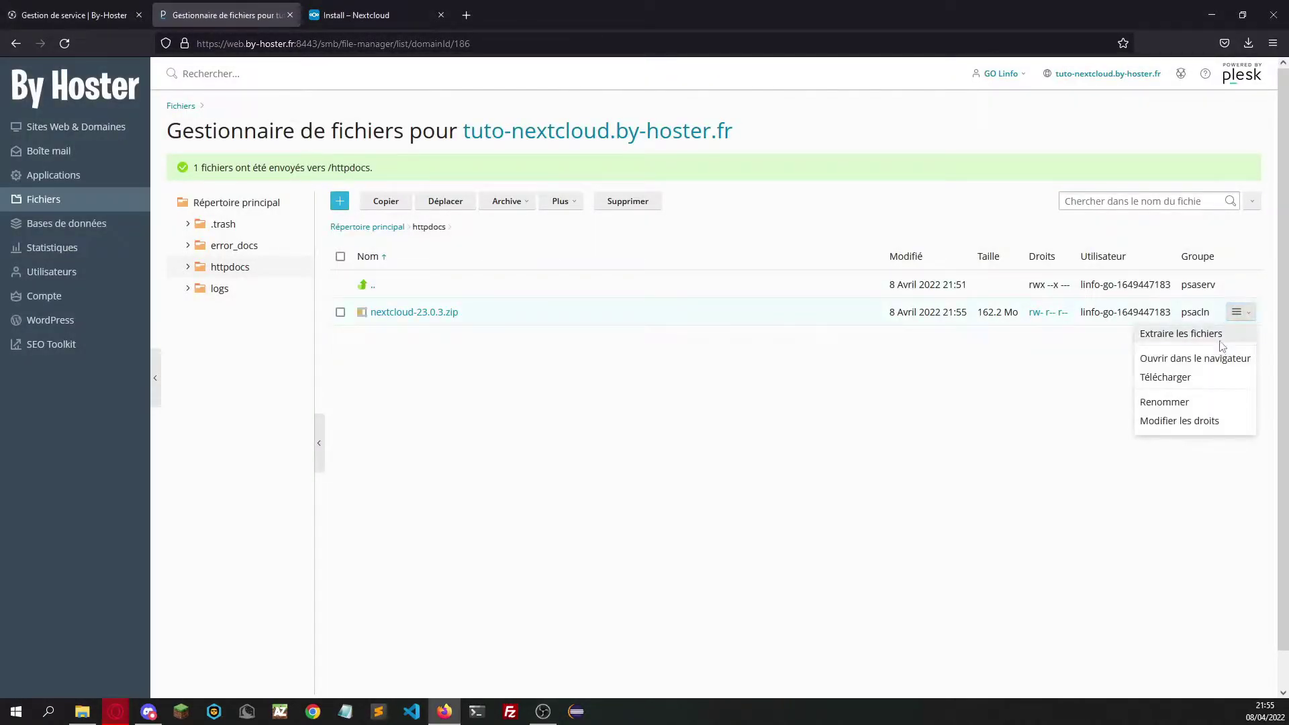
click(1155, 333)
click(631, 247)
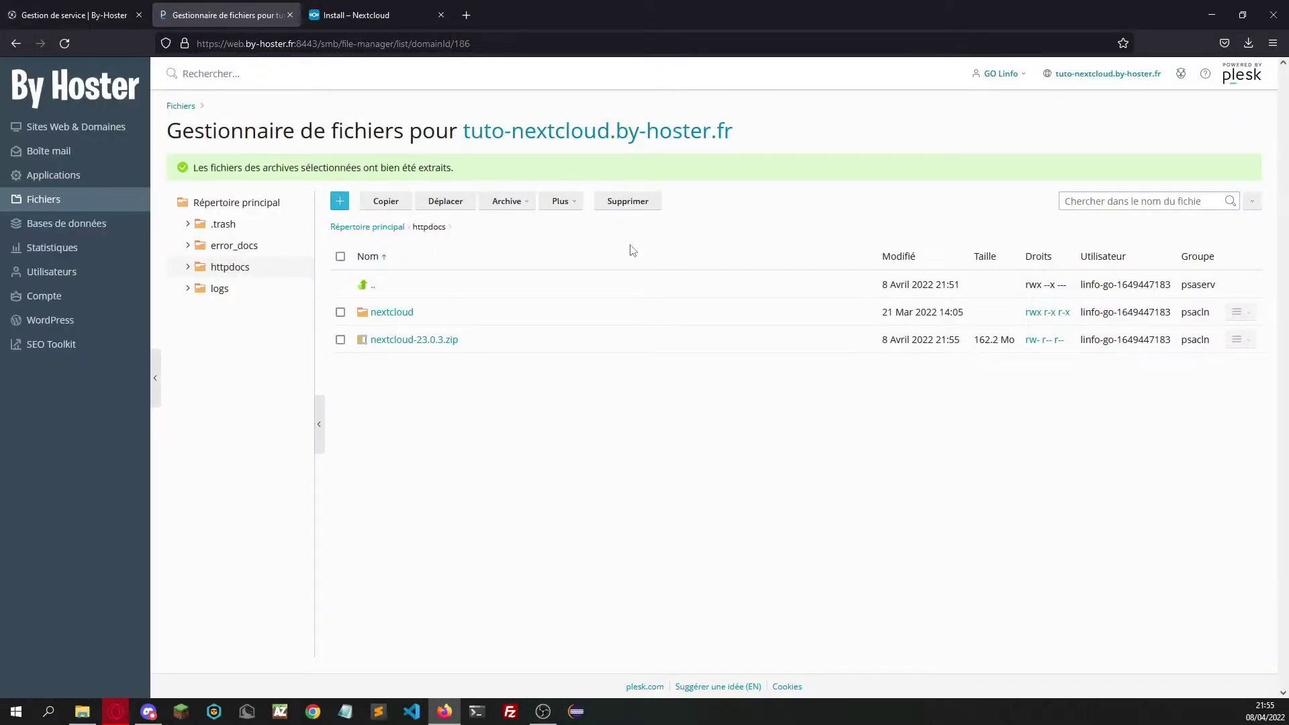
- Move the extracted Nextcloud files from the nextcloud folder up into httpdocs
click(379, 314)
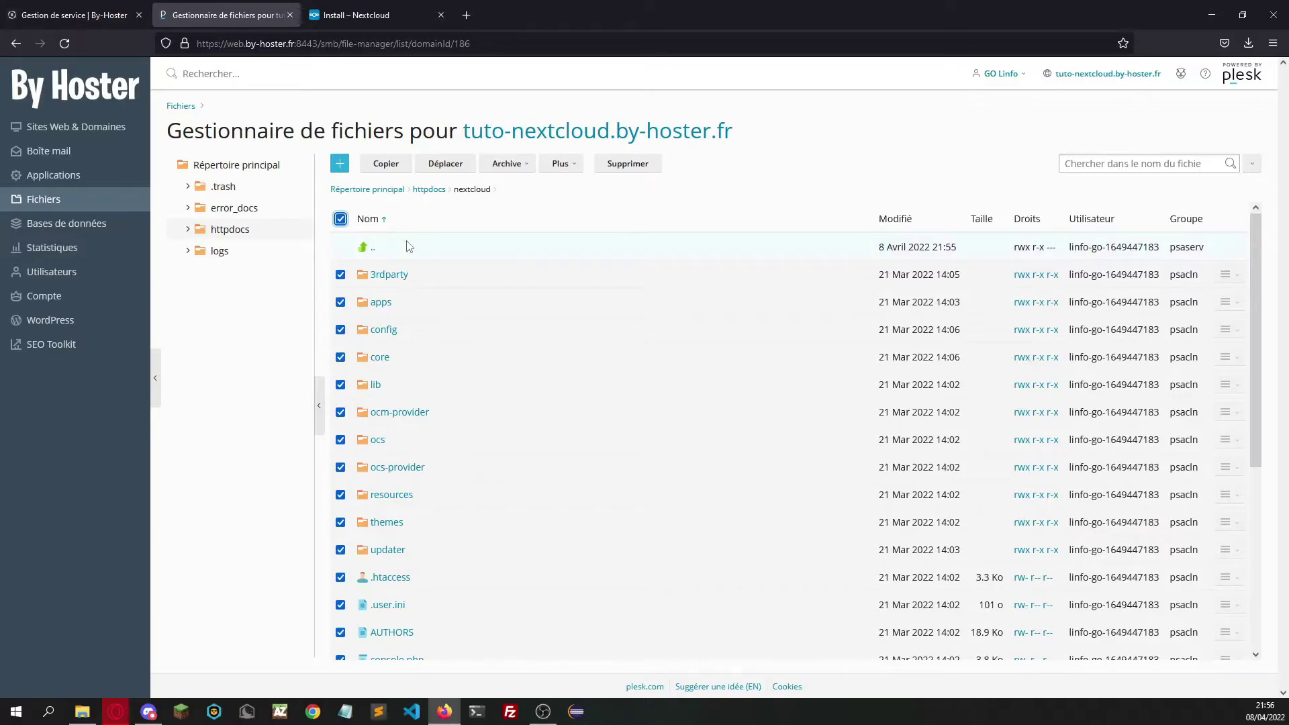
click(561, 165)
click(562, 165)
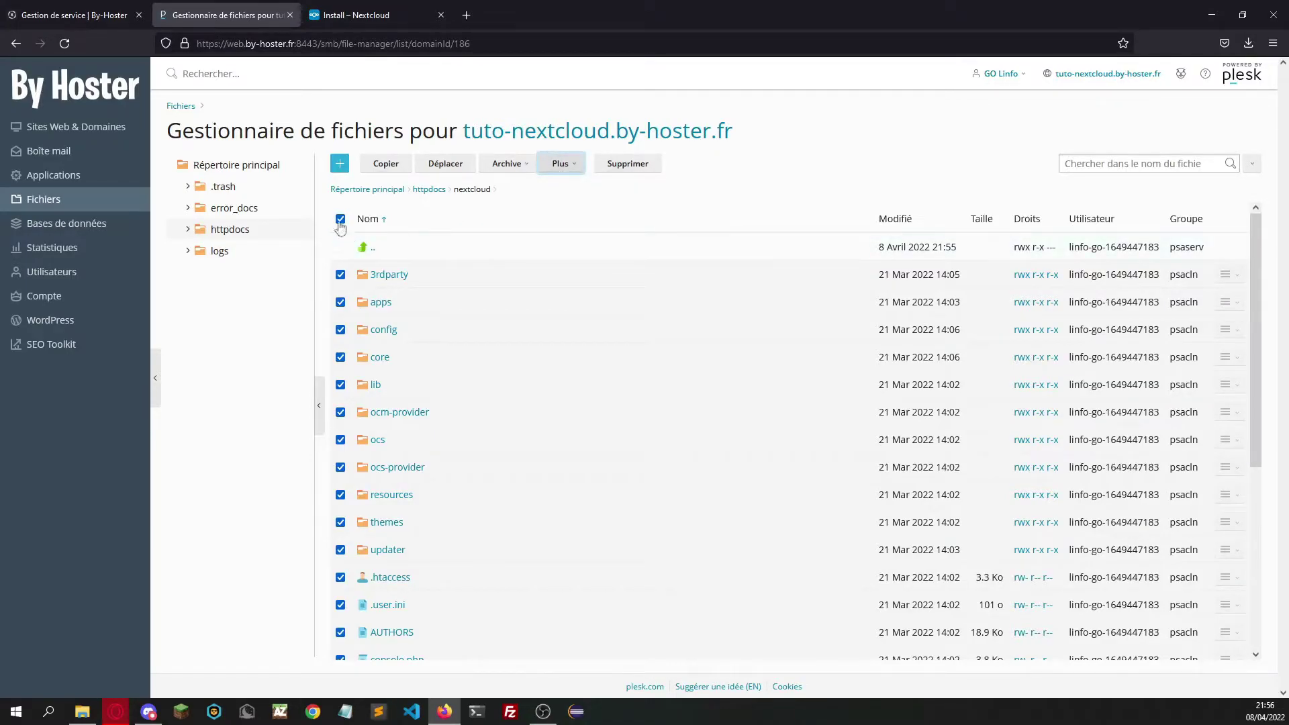
click(445, 164)
click(515, 253)
click(478, 366)
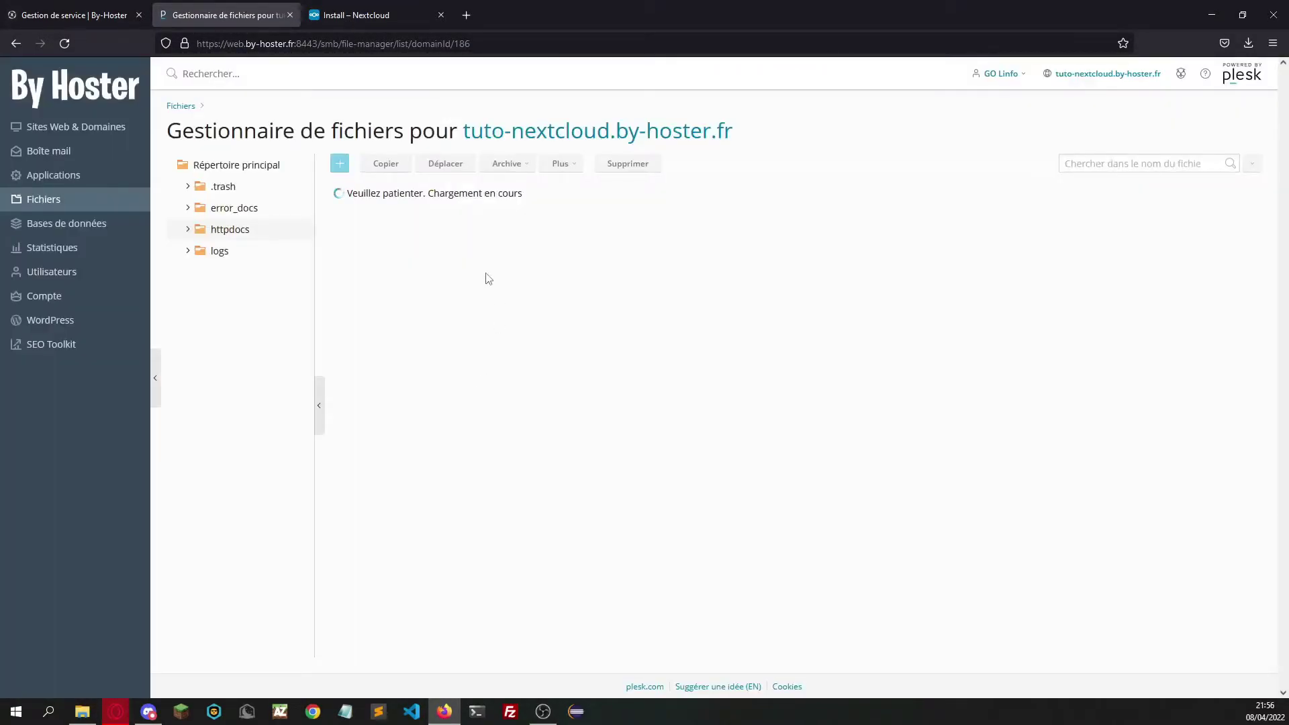
- Delete the emptied nextcloud folder and the zip archive from httpdocs
click(369, 286)
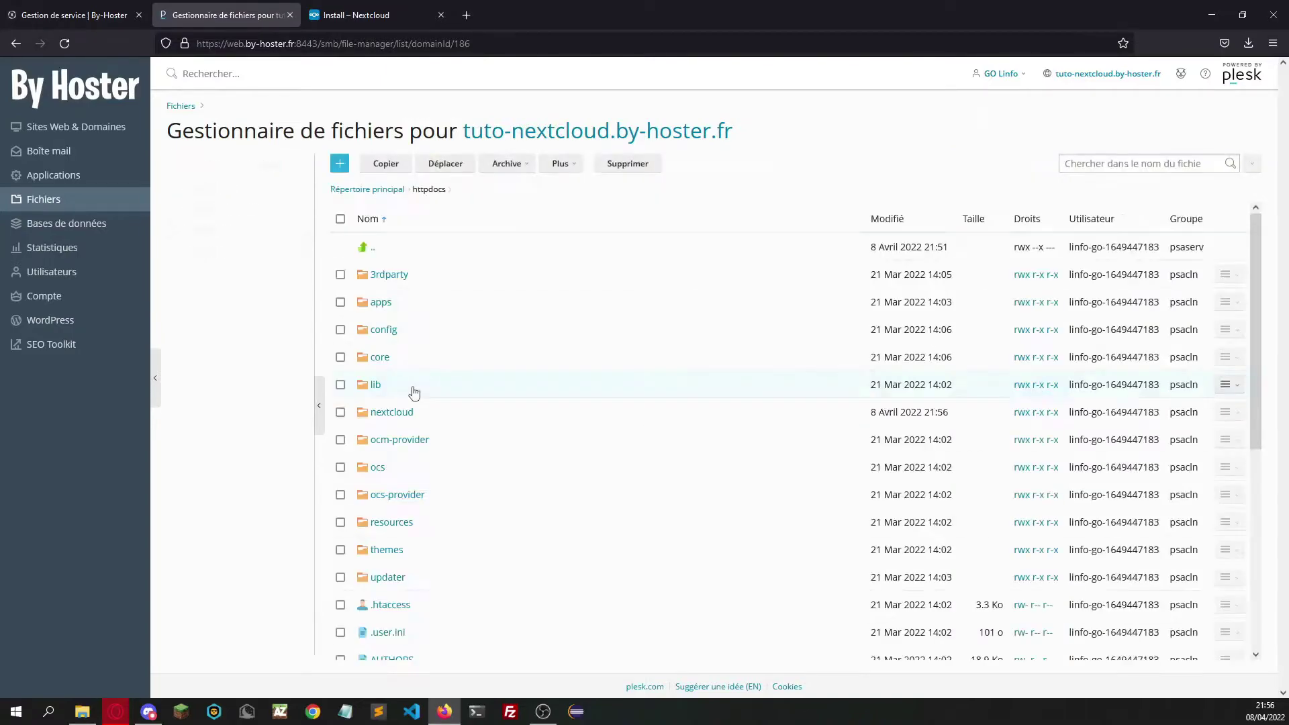
scroll(382, 416, down, 10)
scroll(373, 450, up, 9)
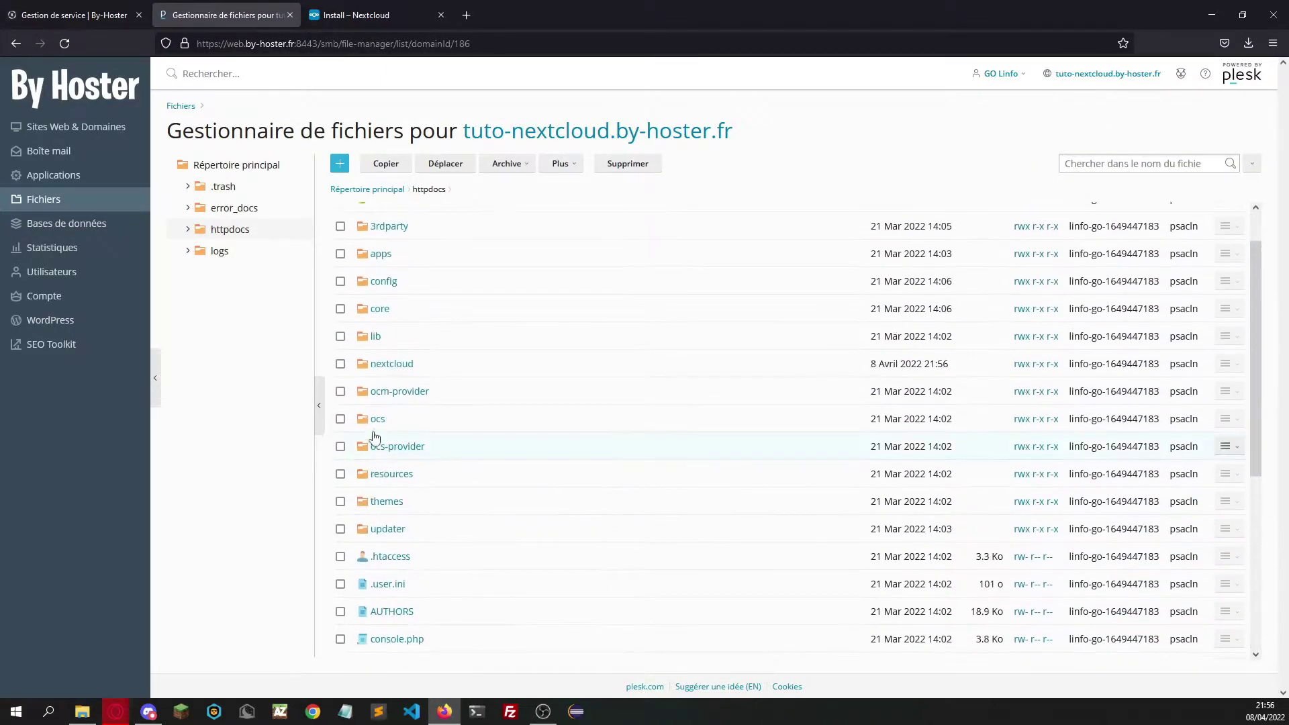
scroll(374, 489, up, 2)
click(340, 412)
scroll(342, 430, down, 5)
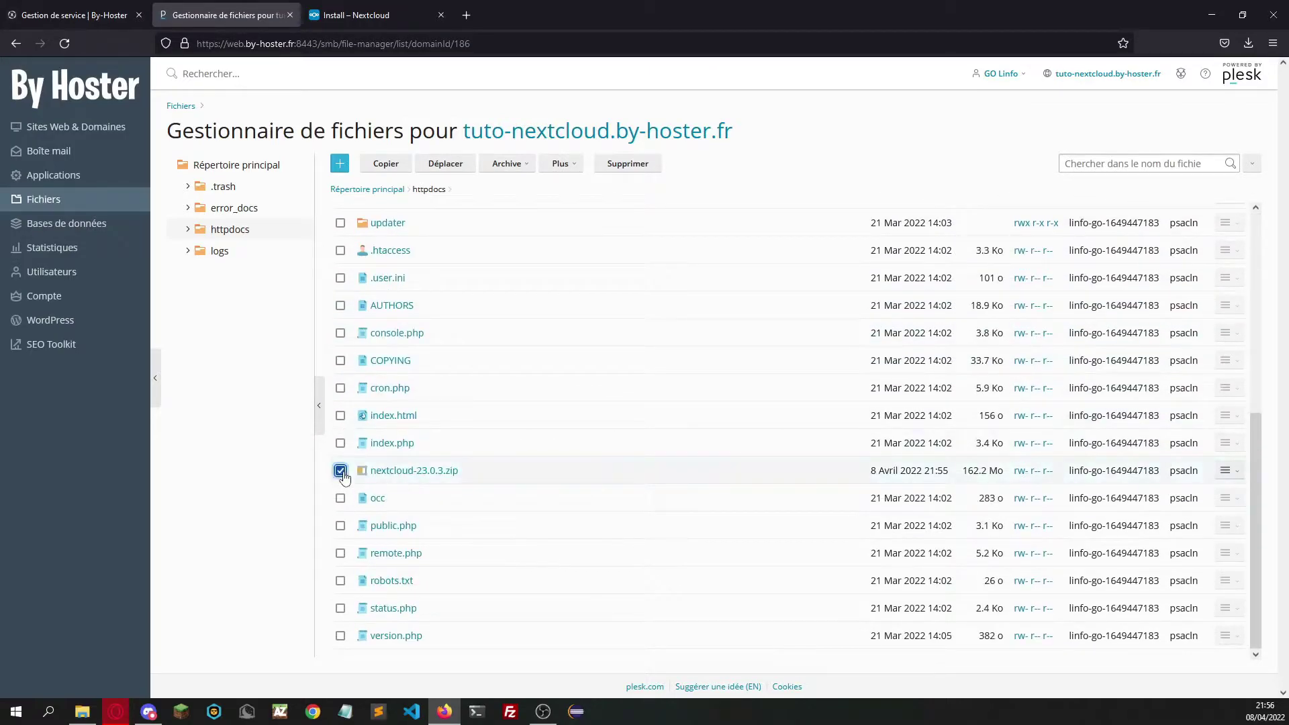
click(624, 165)
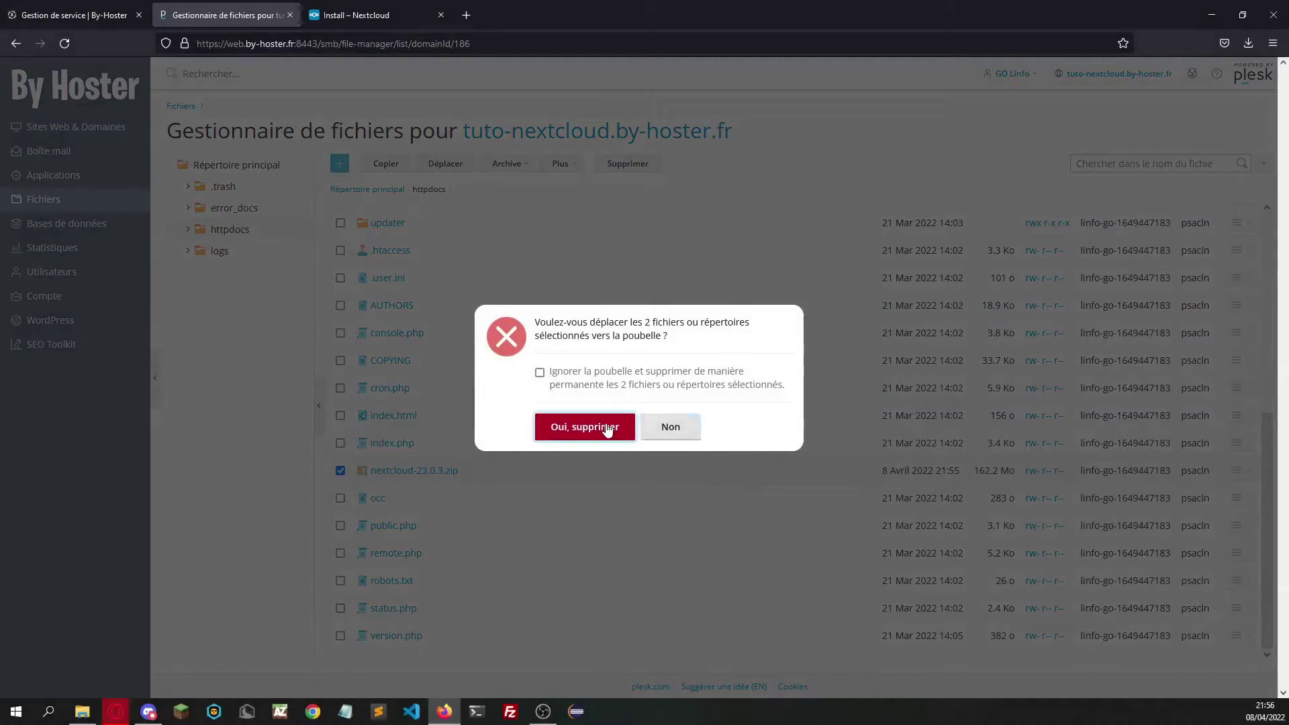
click(601, 426)
scroll(608, 430, down, 5)
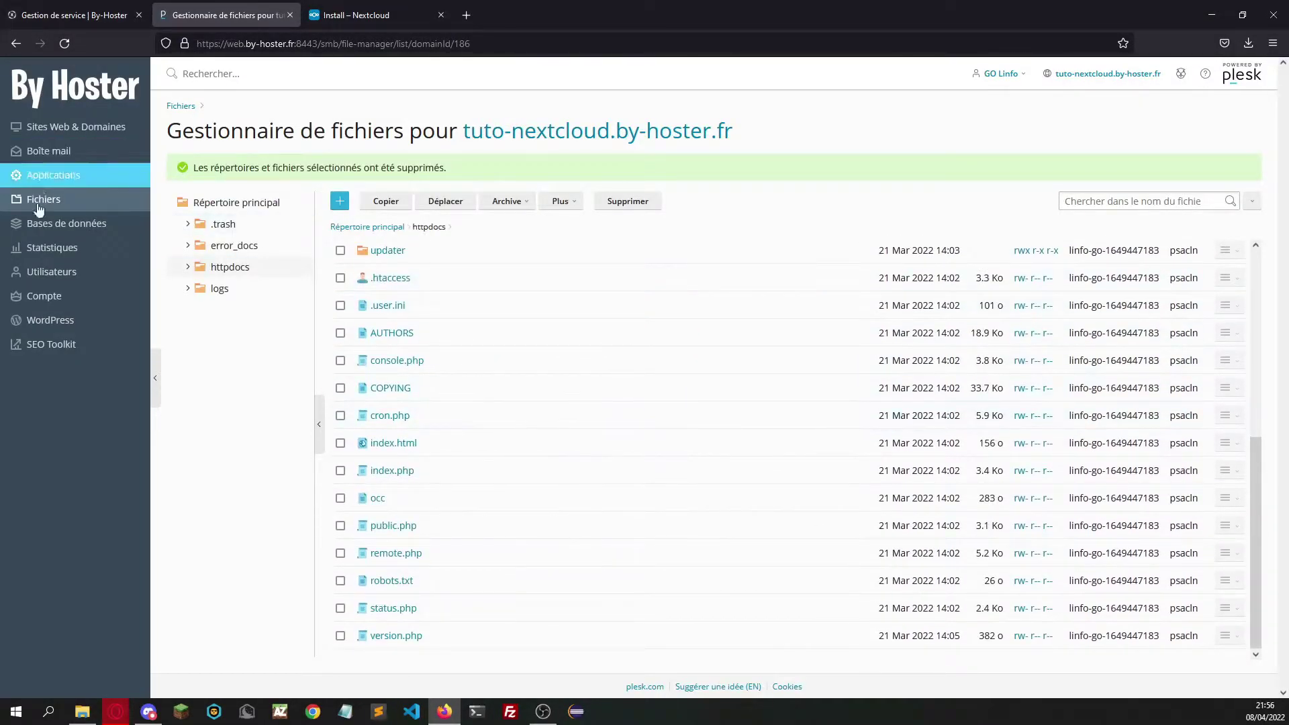
- Start adding a new database in Plesk and clear its prefilled name
click(45, 231)
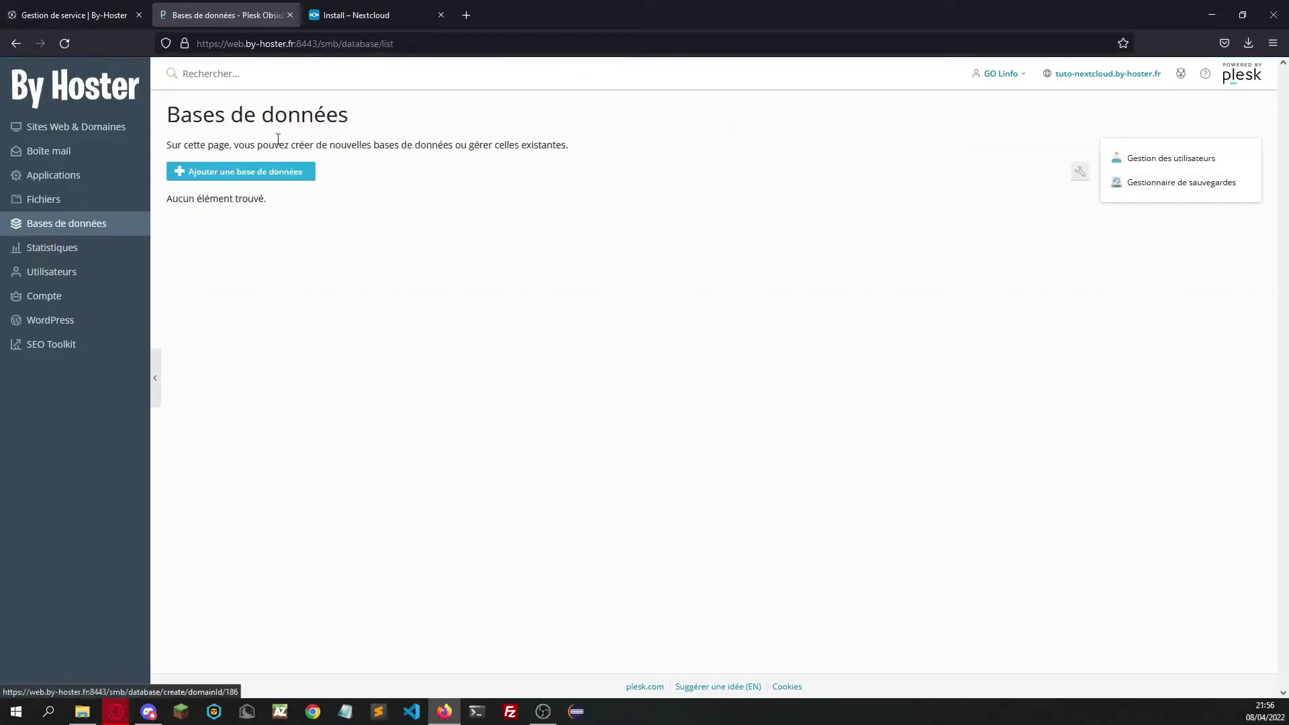
click(245, 169)
drag(318, 192, 425, 192)
key(BackSpace)
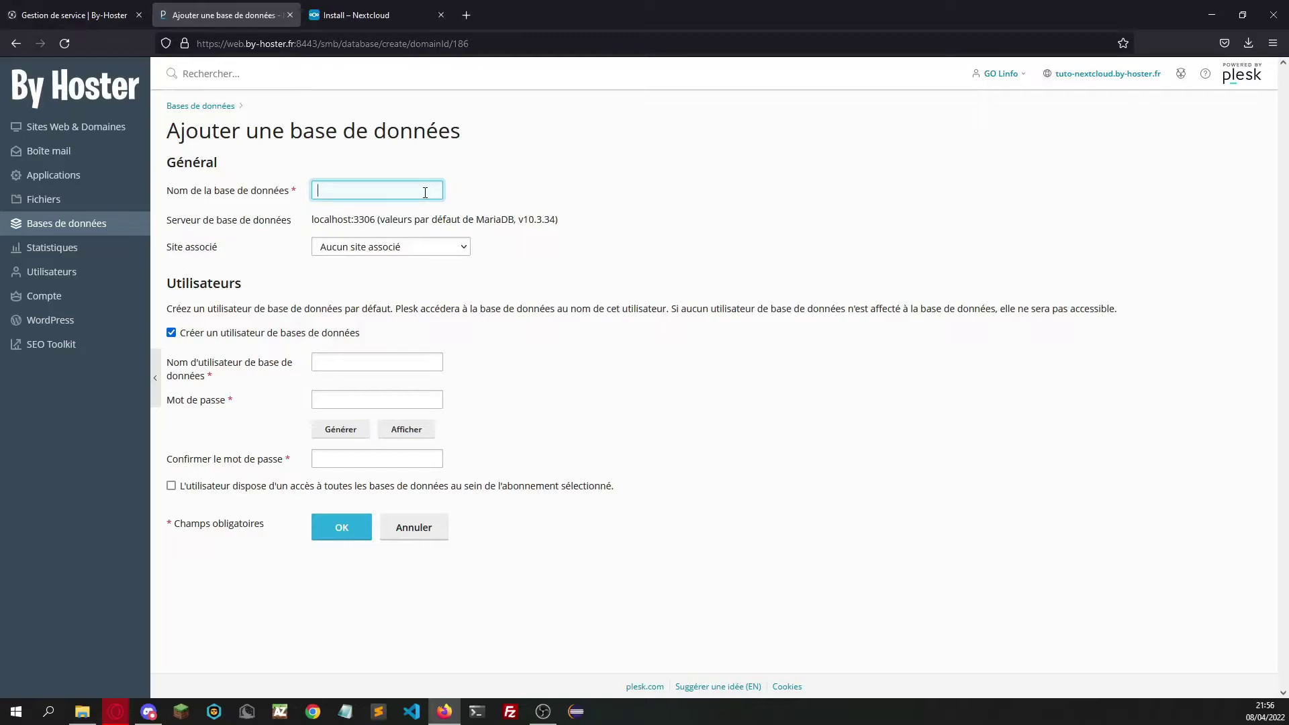
- Name the database with the prefix plus 'nextcloud' and associate it with tuto-nextcloud.by-hoster.fr
key(ctrl+z)
click(425, 193)
text(nextcloud)
click(403, 246)
click(411, 287)
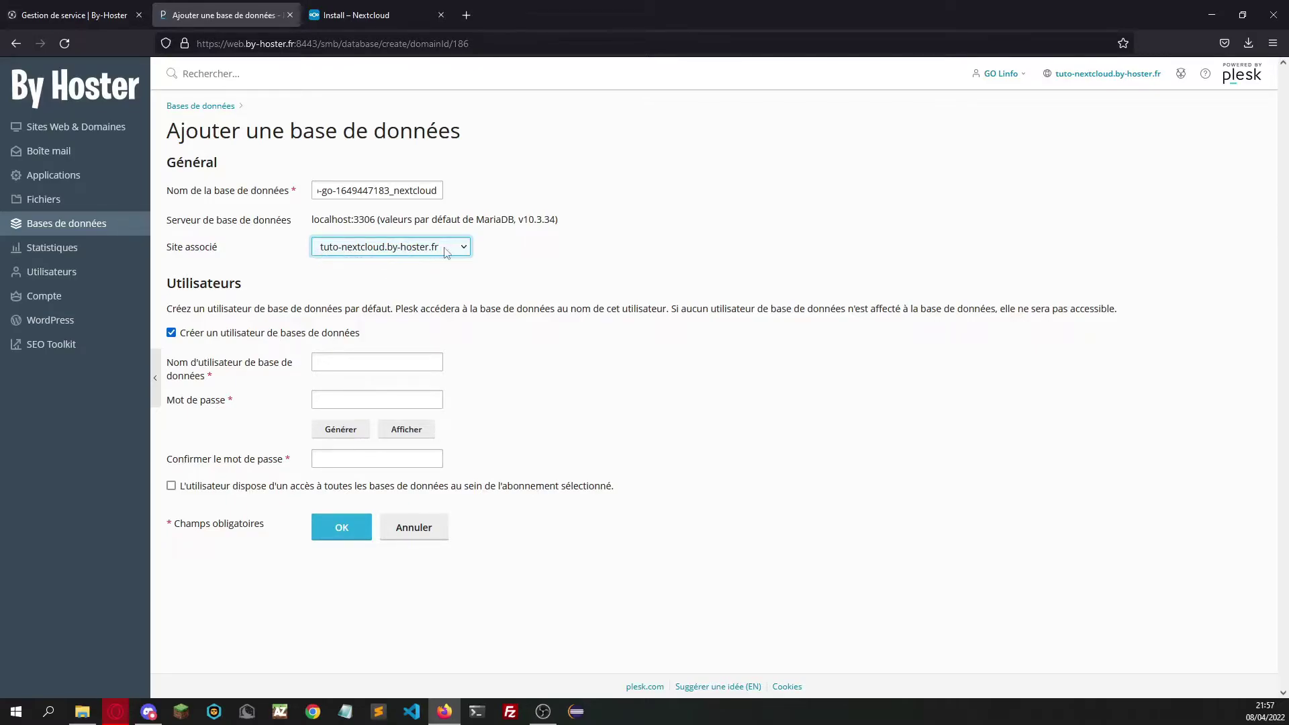
- Enter a database username and strong password, confirm it, and create the database
click(374, 359)
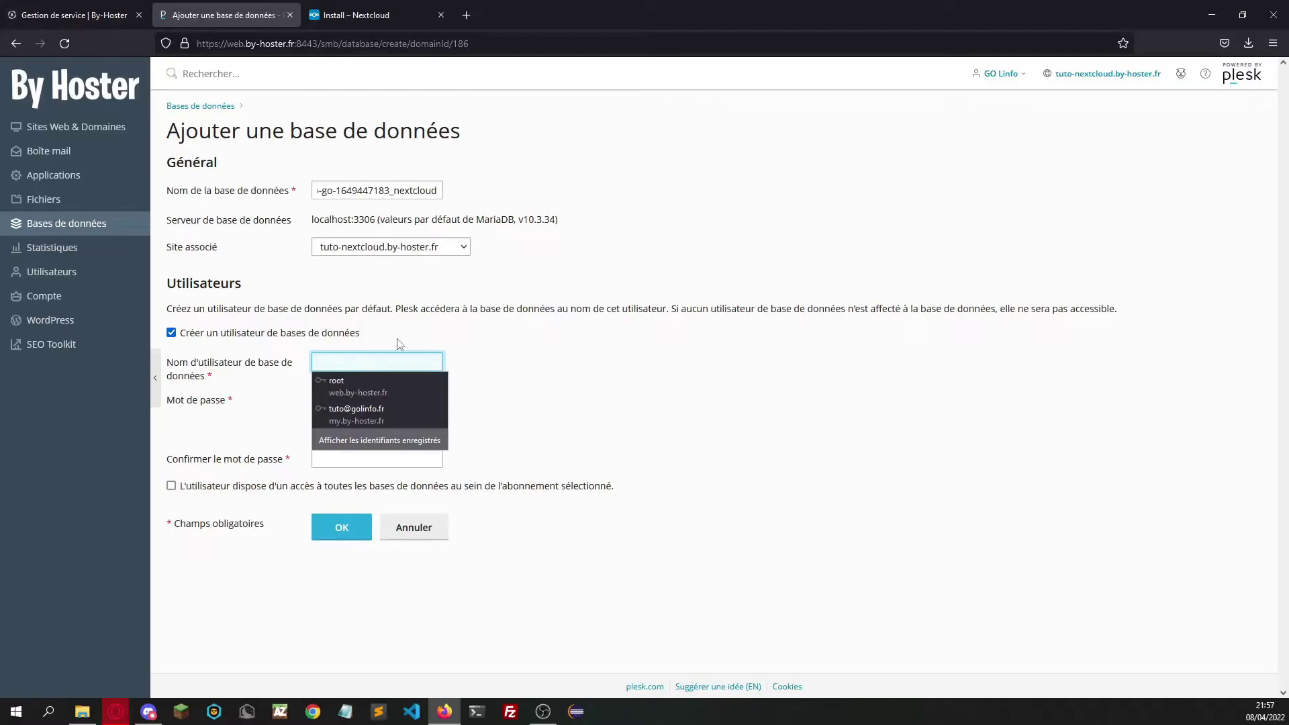
click(433, 339)
click(372, 360)
text(golinfo)
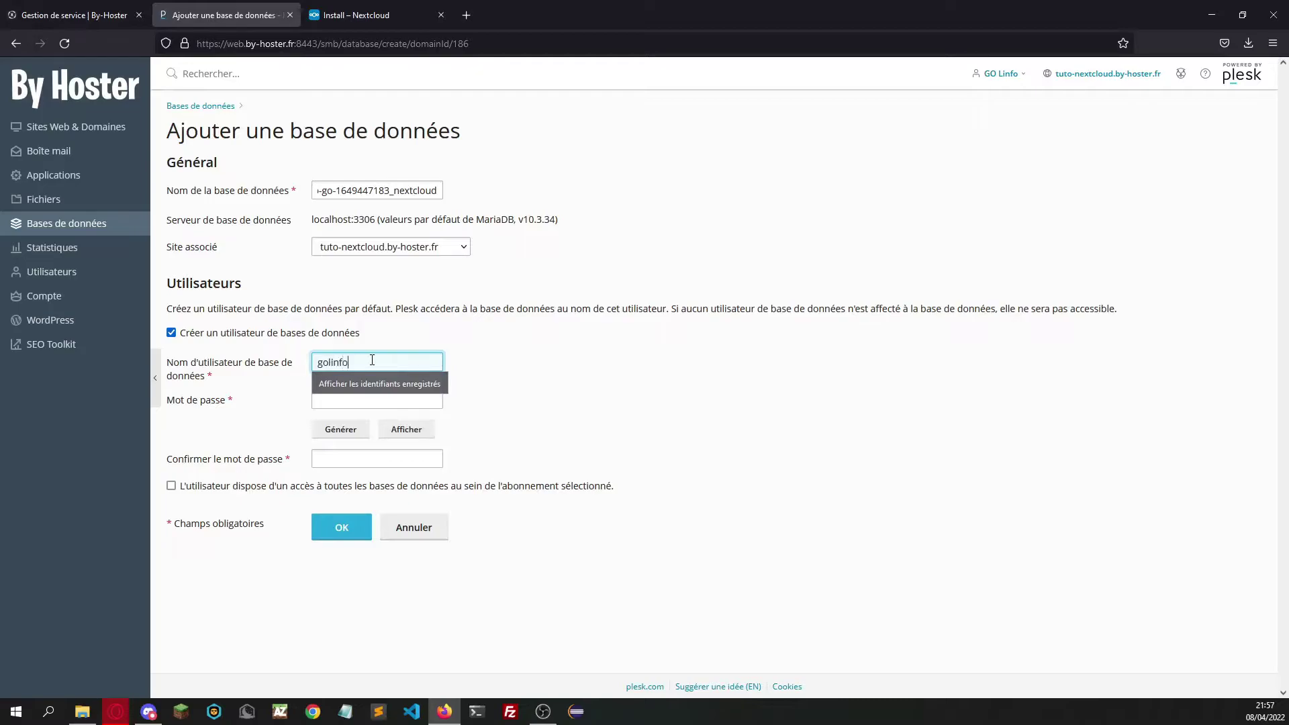
click(396, 396)
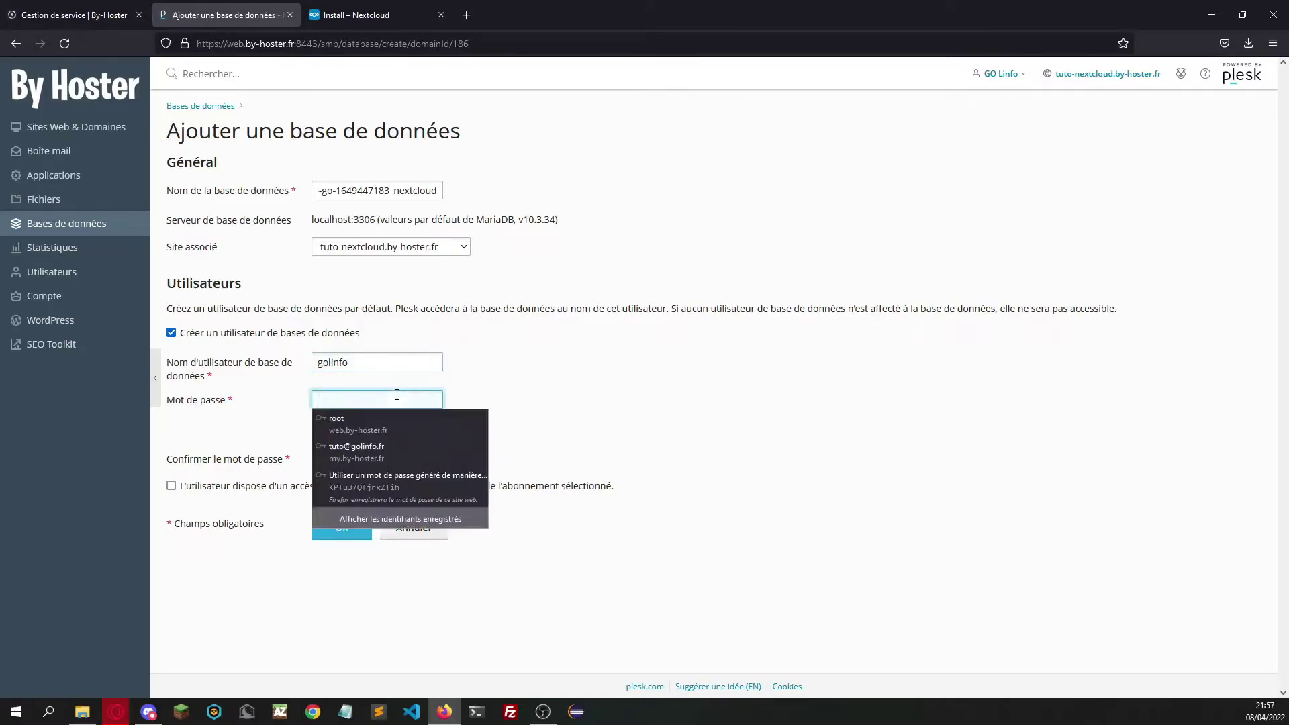
text(***)
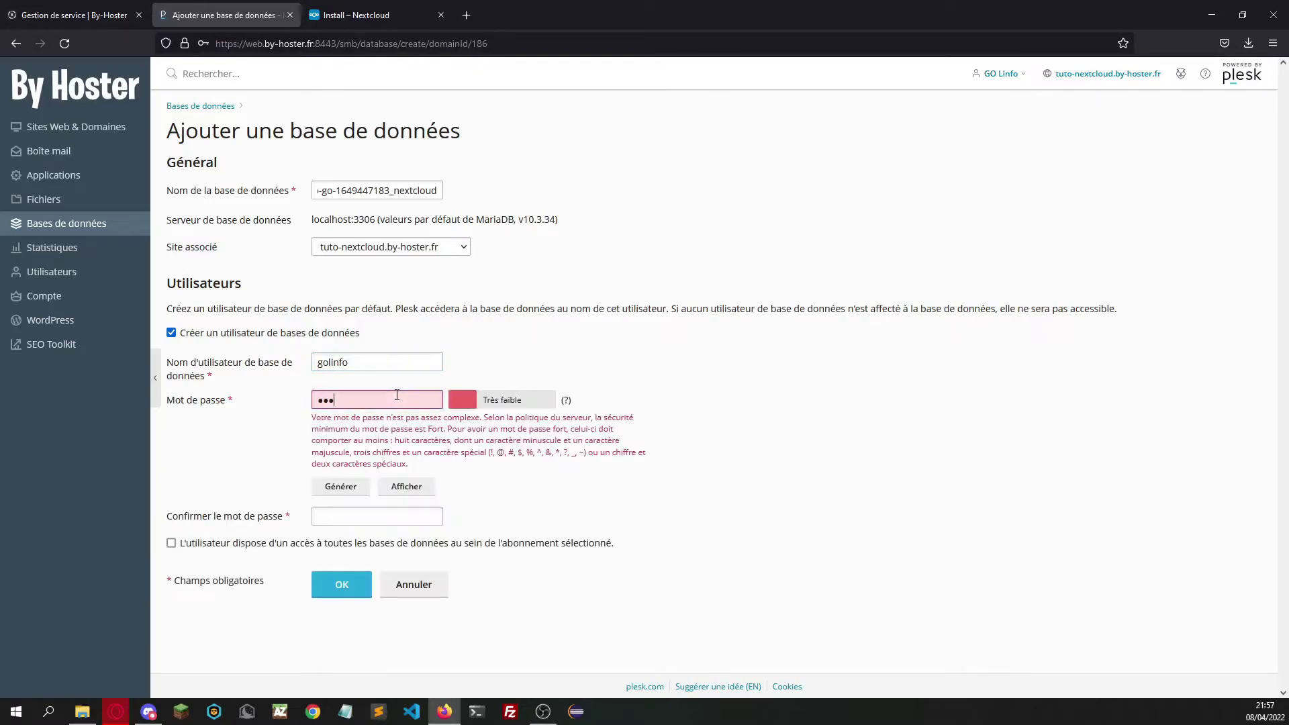
text(*******)
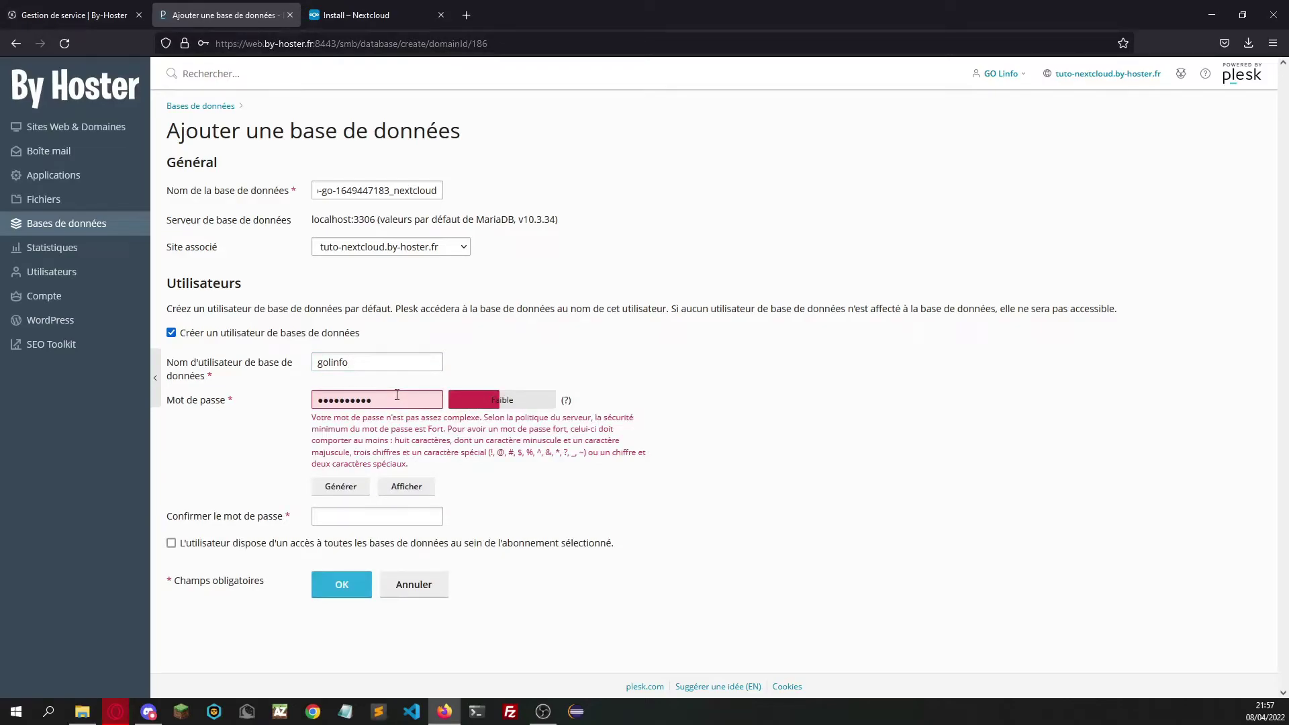
text(***)
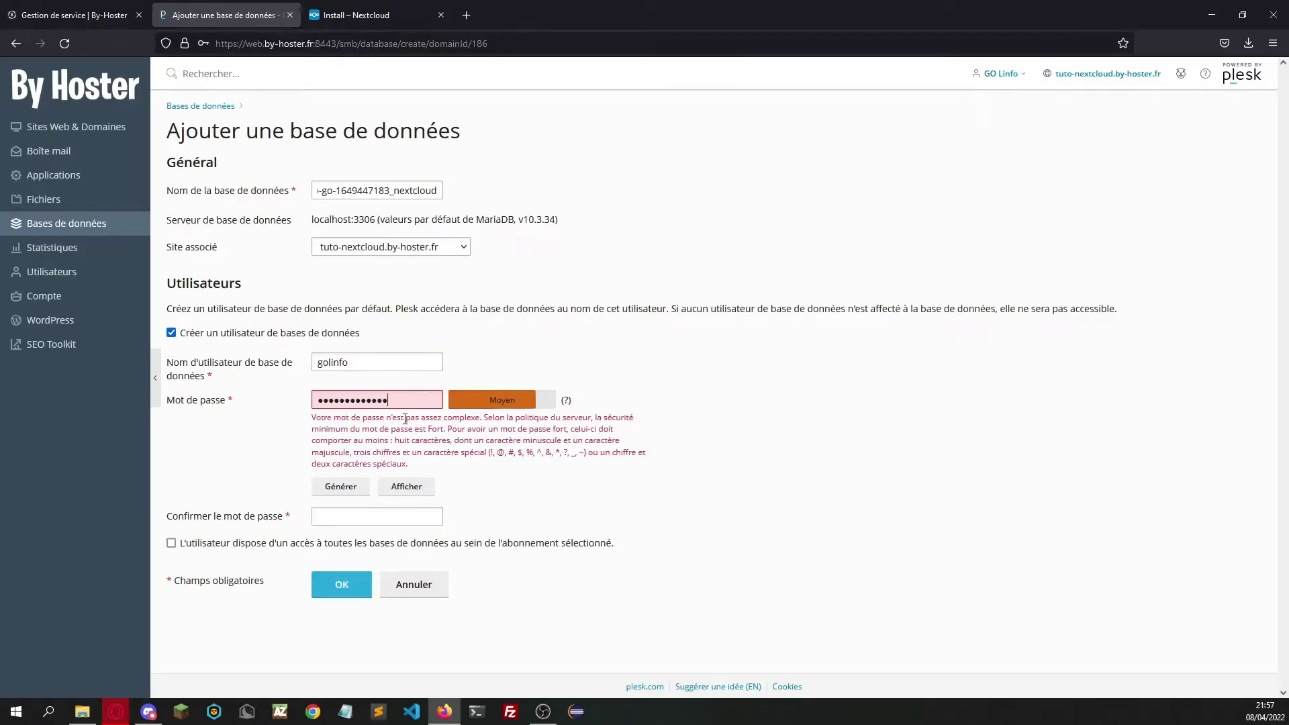
text(*)
key(Tab)
key(ctrl+v)
click(342, 530)
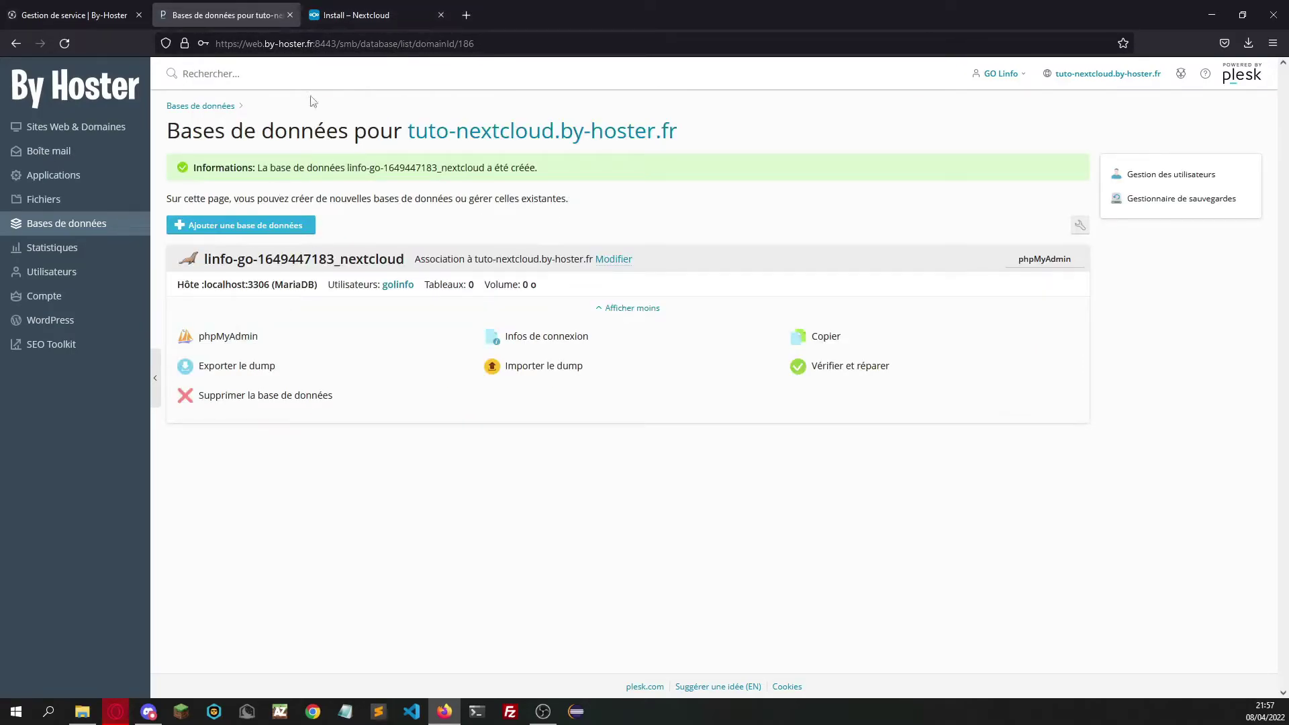
- Open tuto-nextcloud.by-hoster.fr in a new tab using the domain copied from Plesk
click(341, 10)
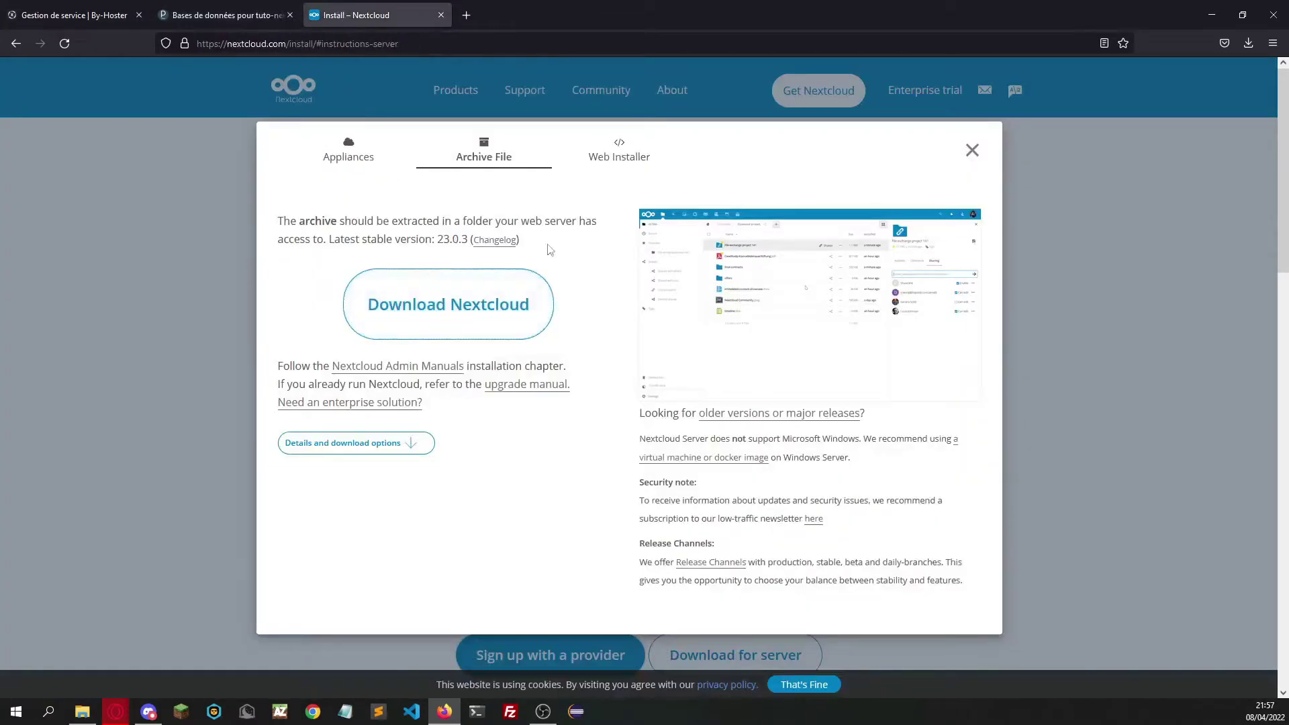
click(223, 7)
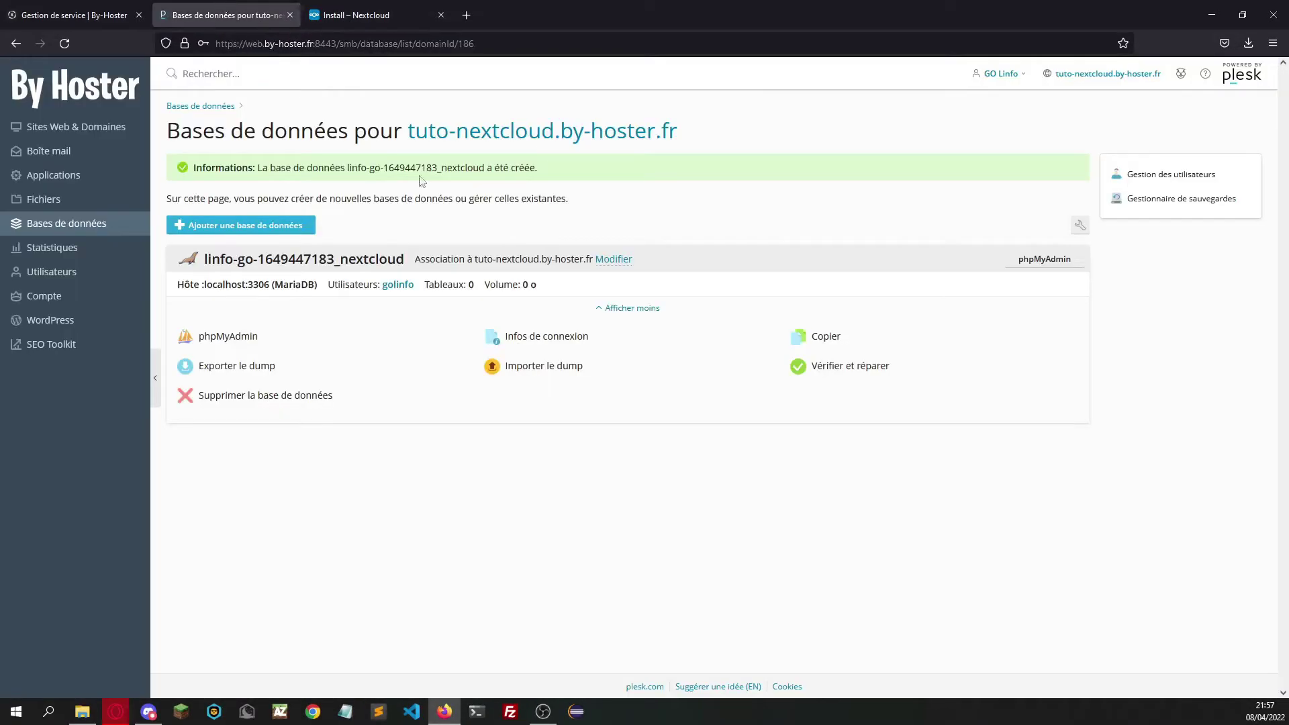
drag(680, 133, 406, 137)
key(ctrl+c)
key(ctrl+t)
key(ctrl+v)
key(Return)
drag(469, 15, 376, 13)
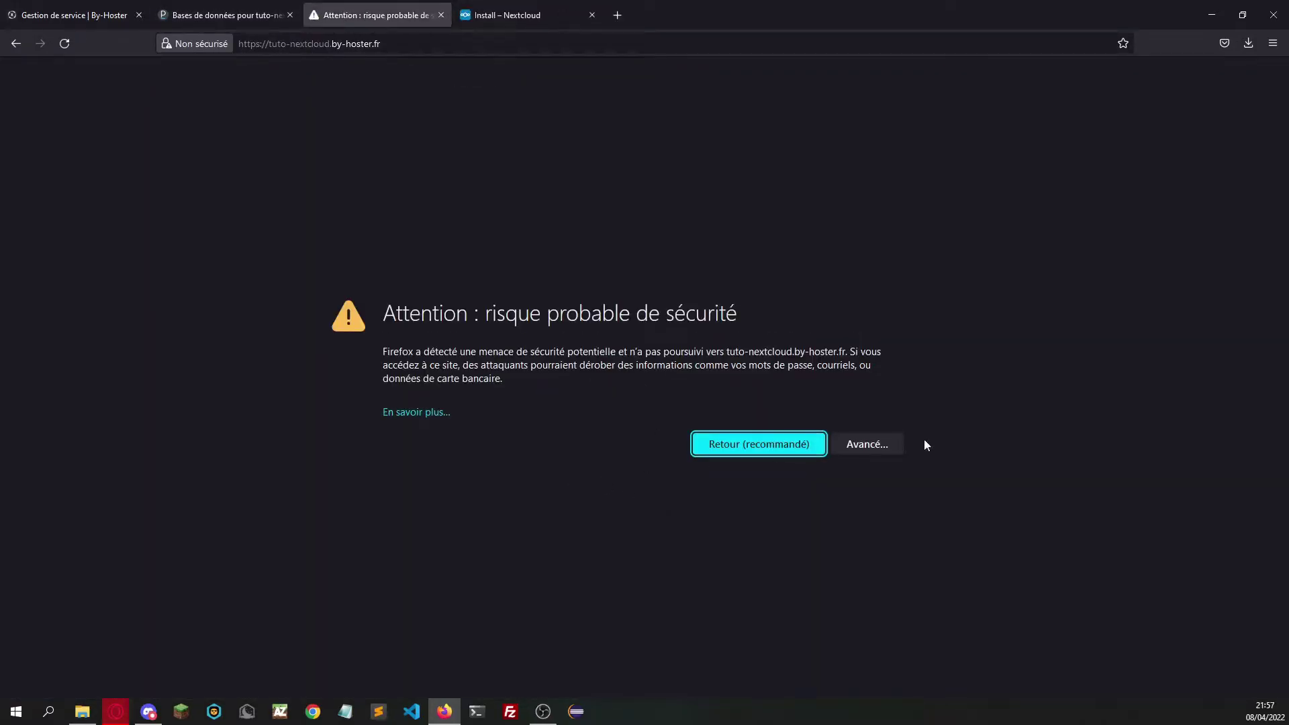
- Bypass the security warning and choose MySQL/MariaDB in the Nextcloud install form
click(866, 444)
click(759, 662)
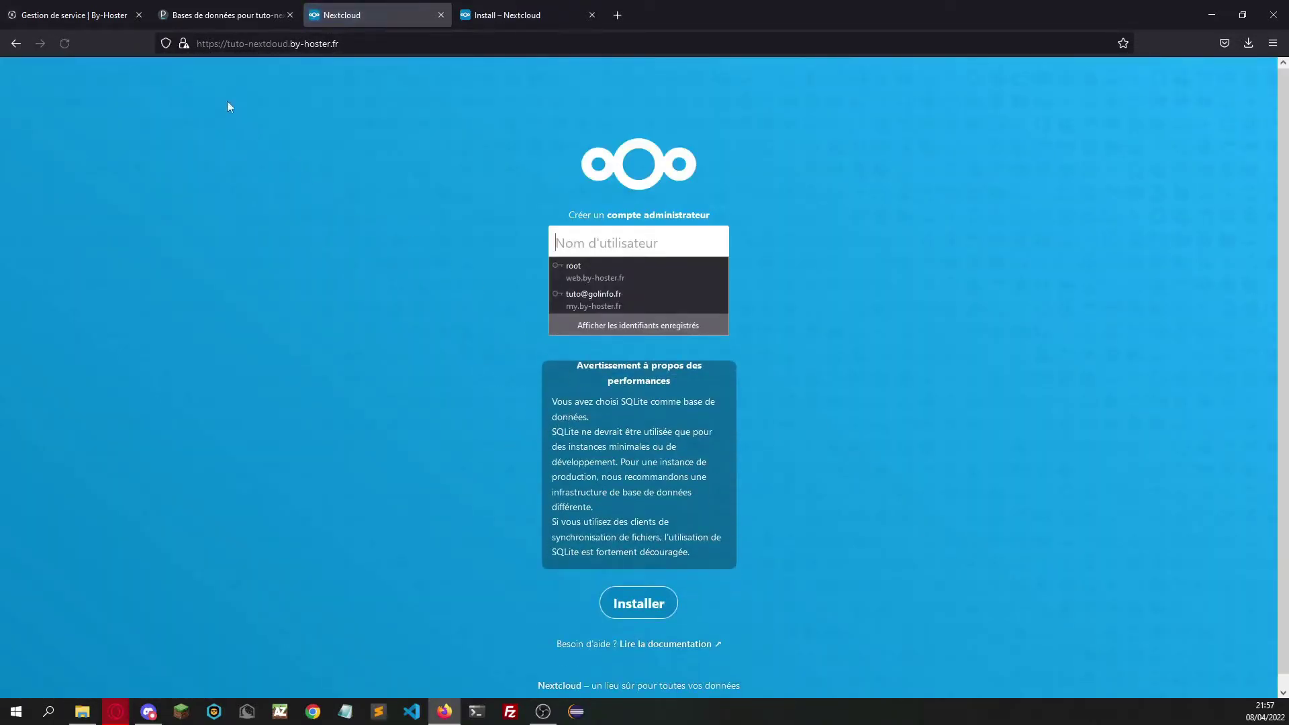
click(515, 263)
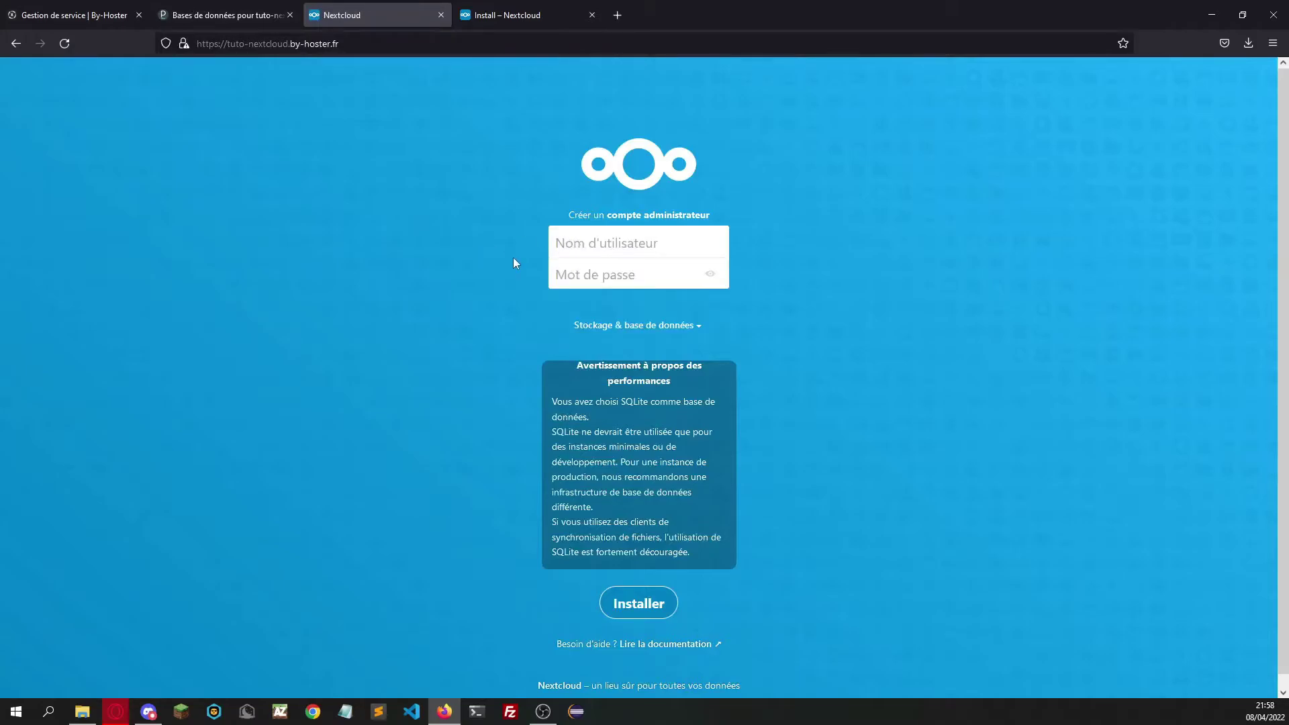
scroll(611, 537, down, 1)
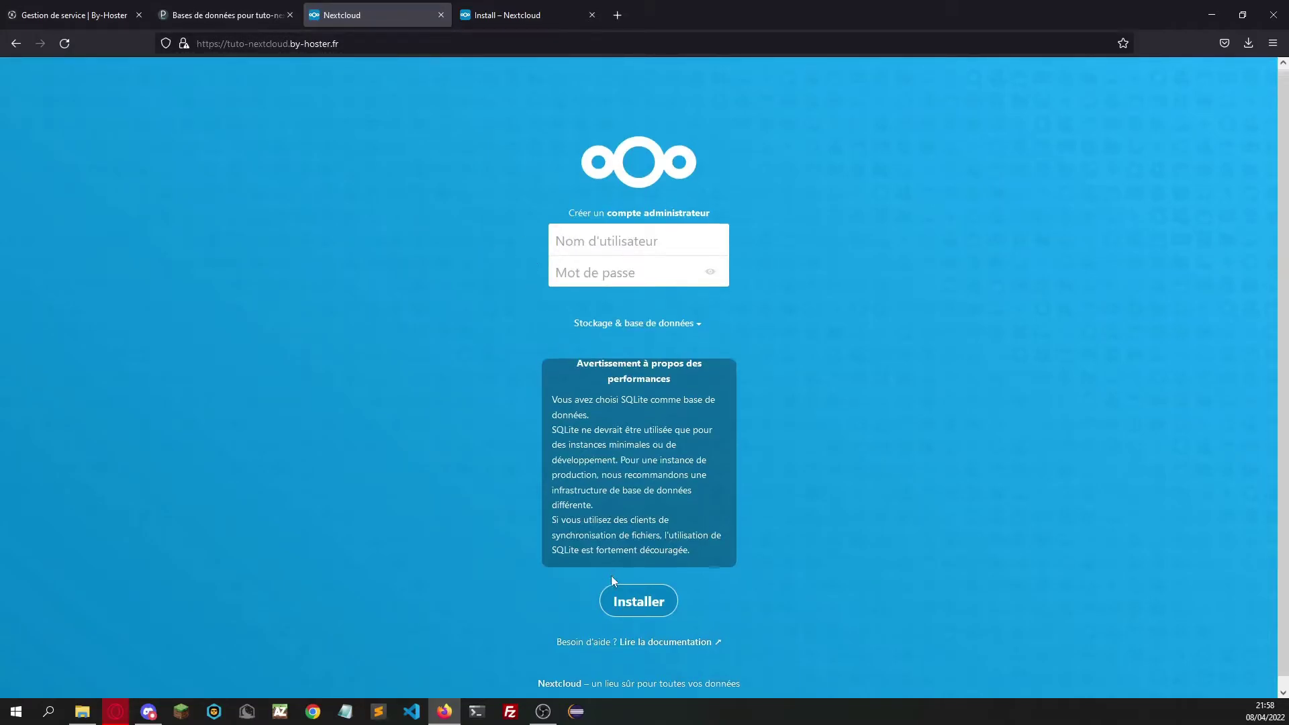
click(627, 312)
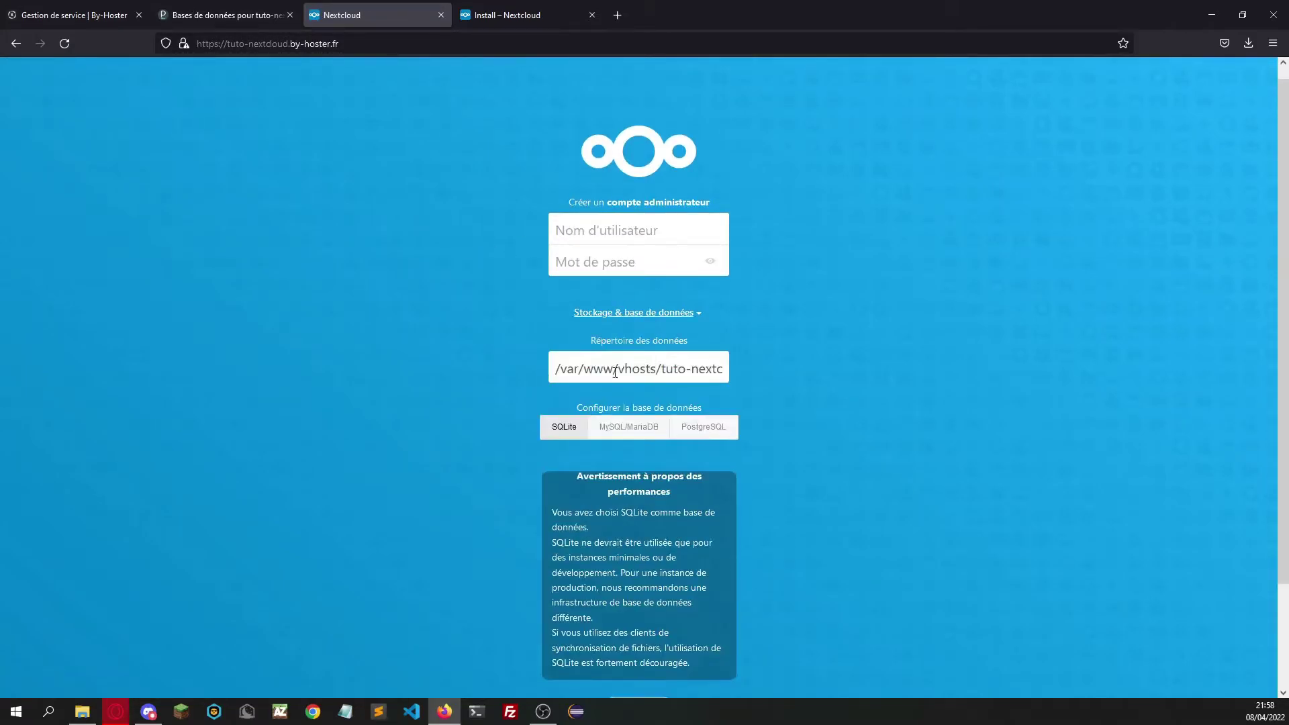
drag(559, 373, 687, 371)
click(624, 430)
scroll(619, 419, down, 2)
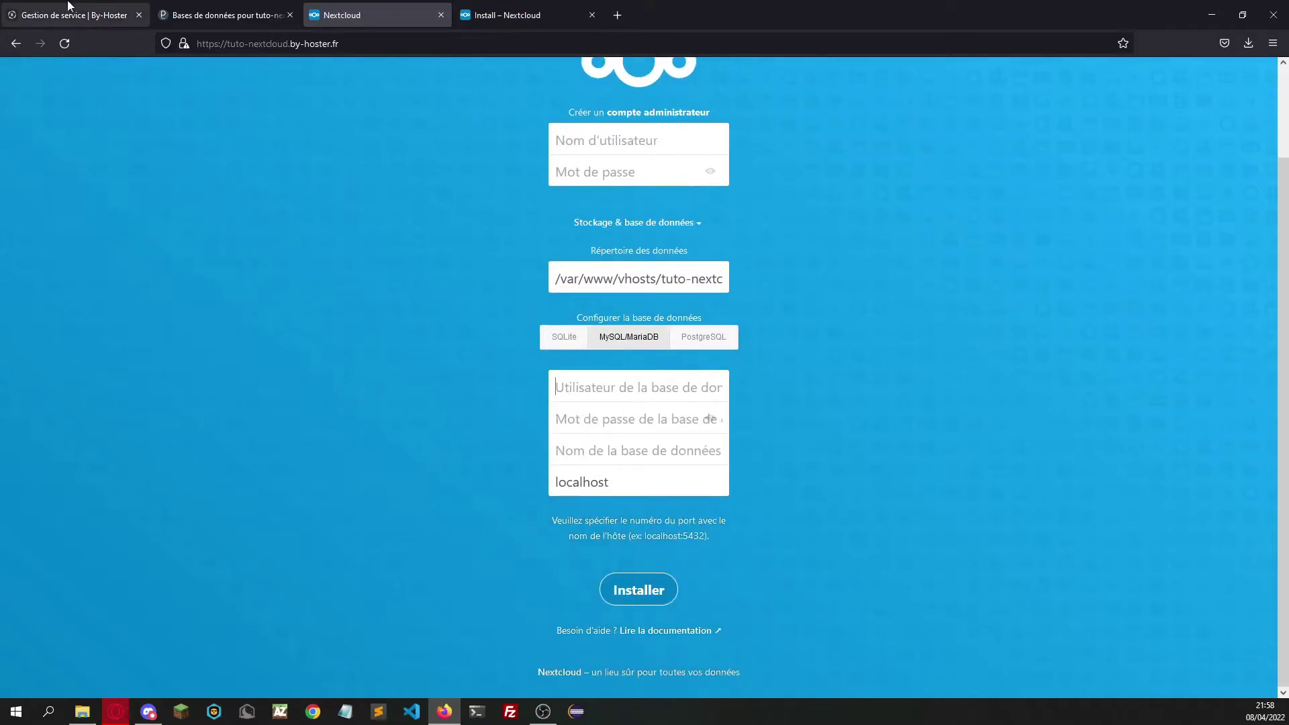
- Switch between the Plesk databases page and the Nextcloud install form
click(255, 5)
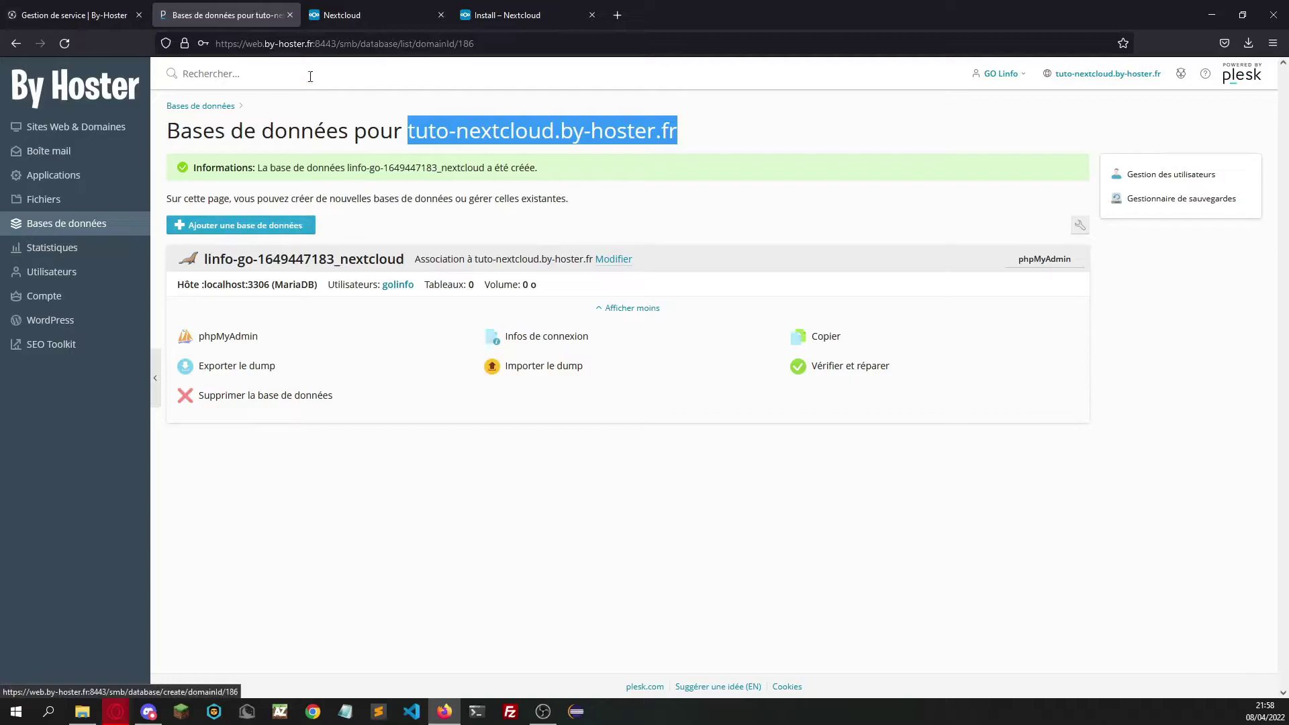
click(362, 15)
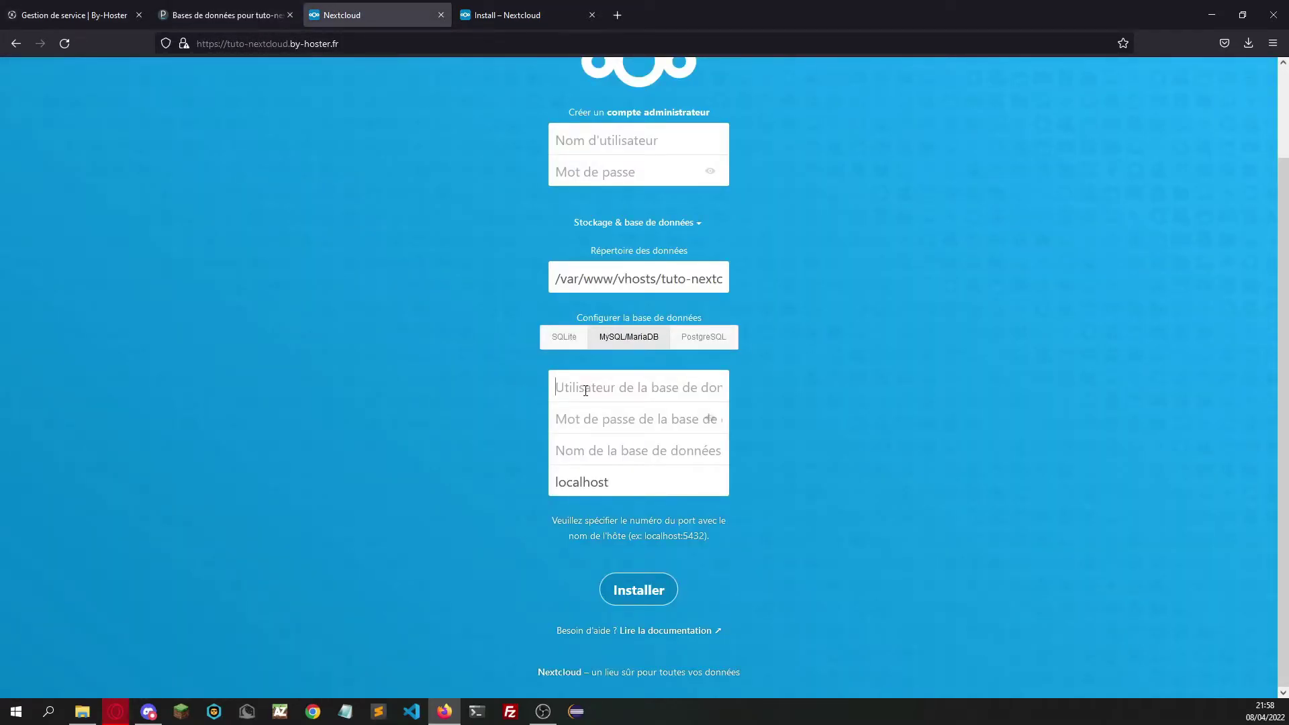
click(222, 15)
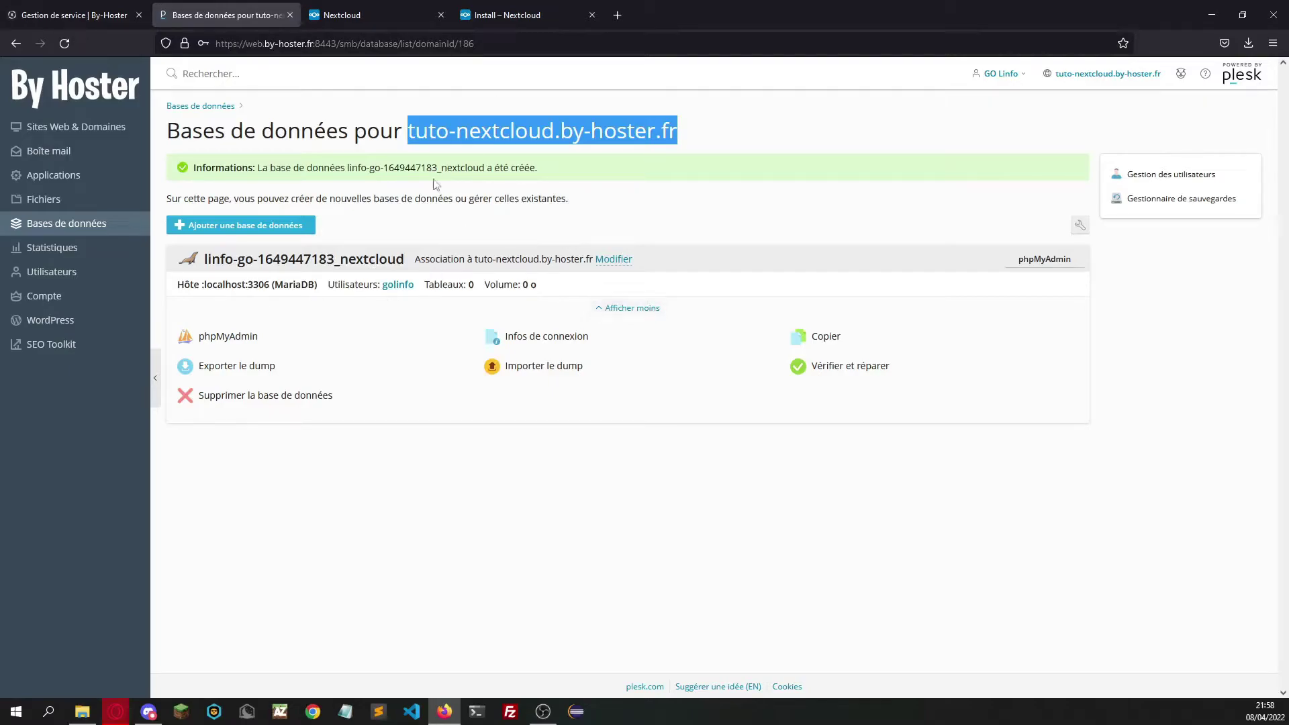
click(352, 10)
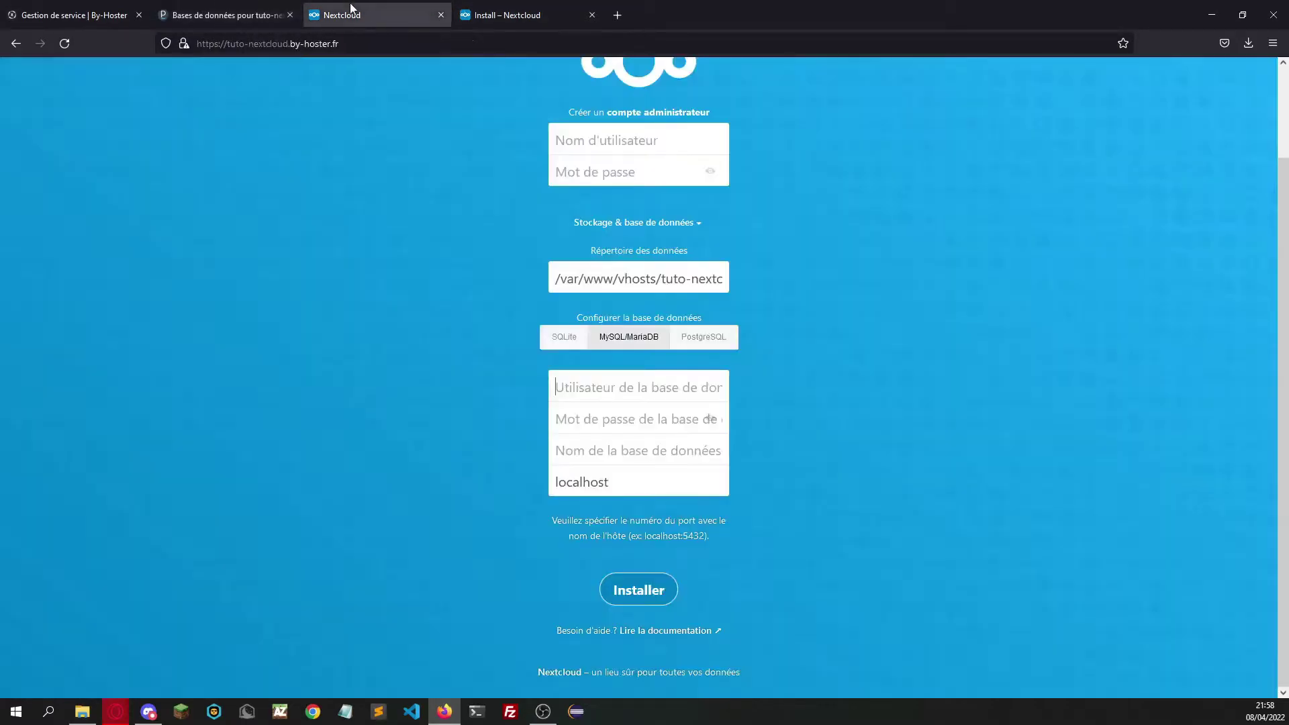
- Enter the database user and password, paste the Plesk database name, and keep localhost as host
text(golinfo)
click(587, 430)
text(••••••••••••••)
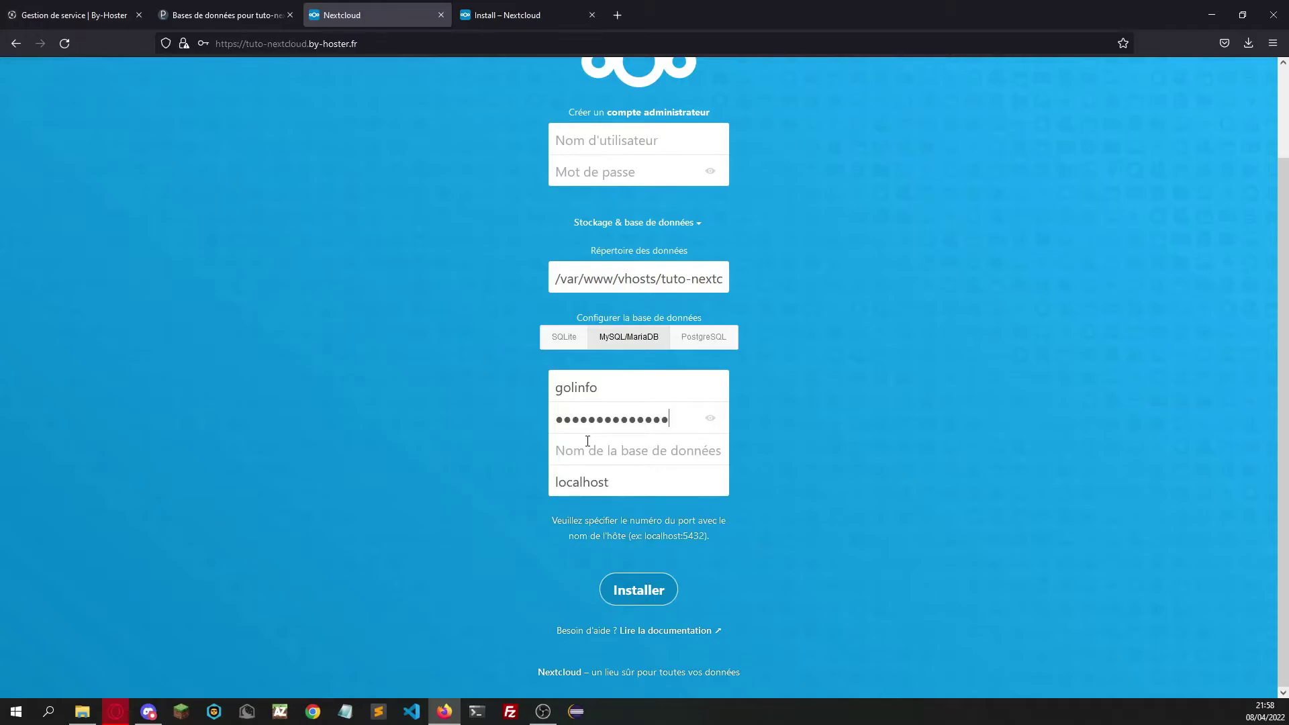
click(222, 15)
drag(406, 260, 208, 267)
key(ctrl+c)
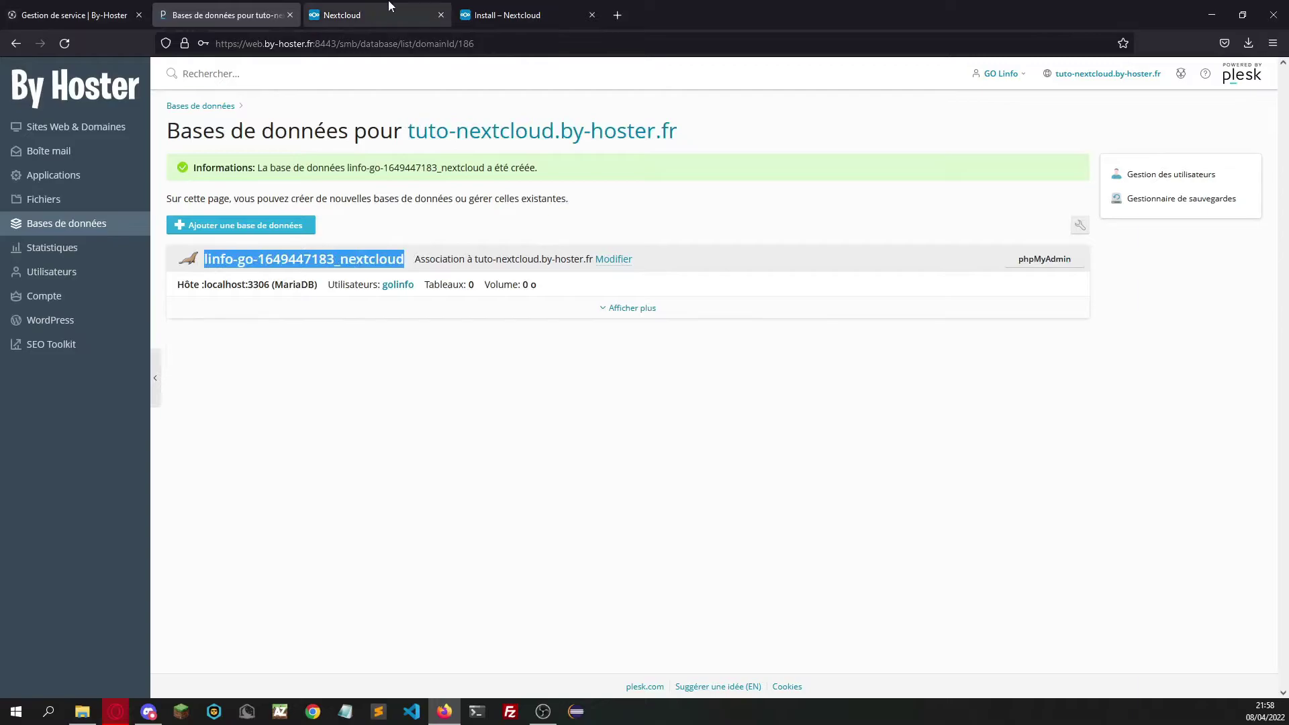
click(362, 15)
key(Tab)
key(ctrl+v)
double_click(620, 480)
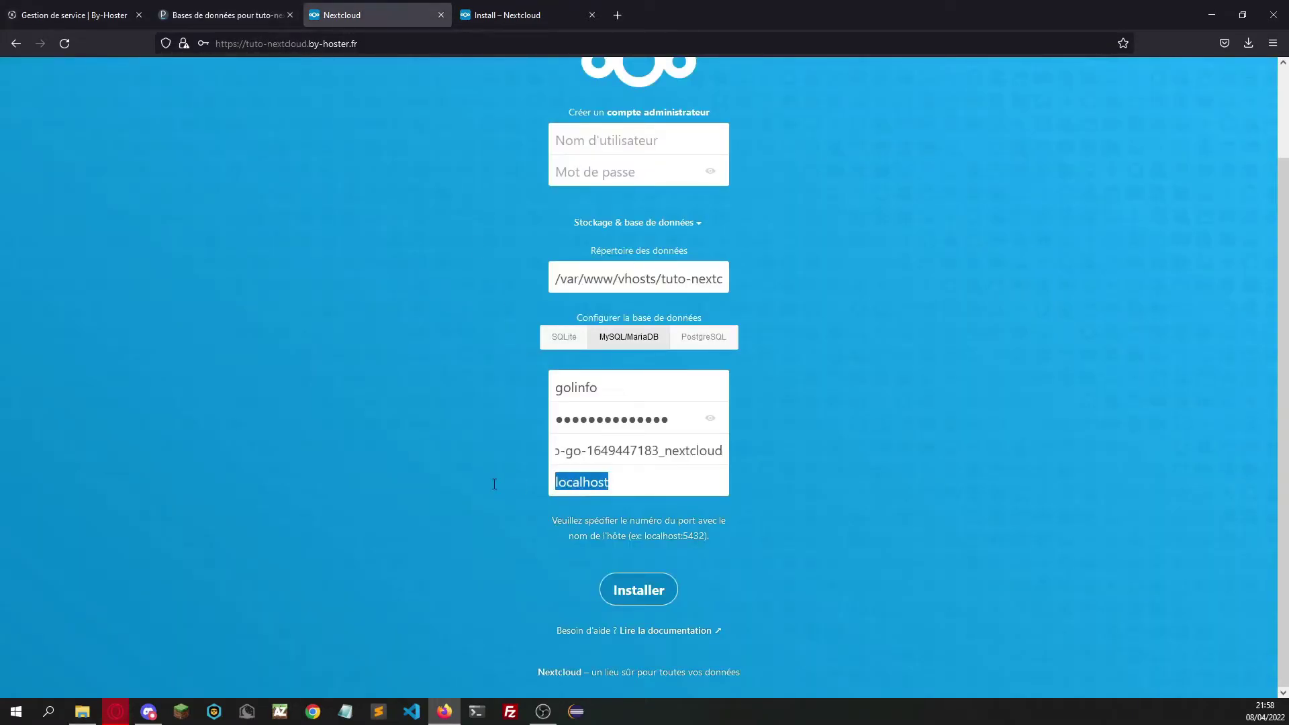
click(451, 556)
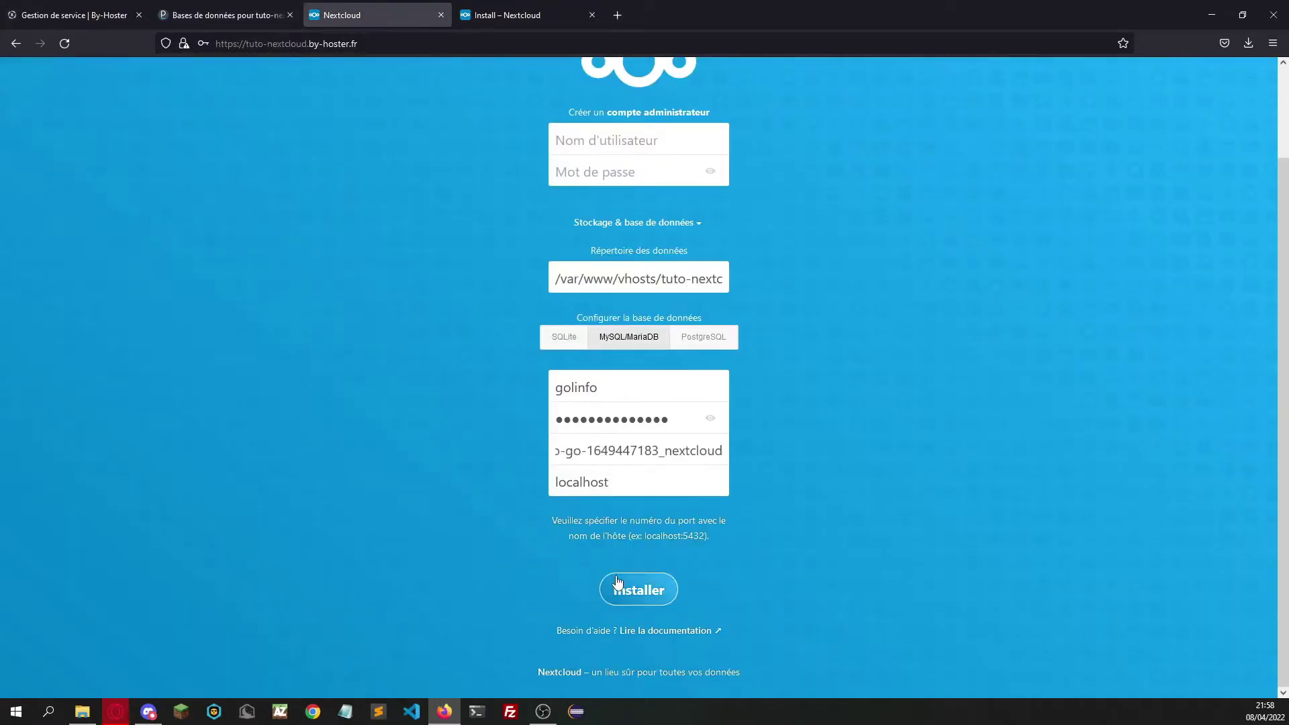
- Fill in the Nextcloud admin account's username and password
click(591, 139)
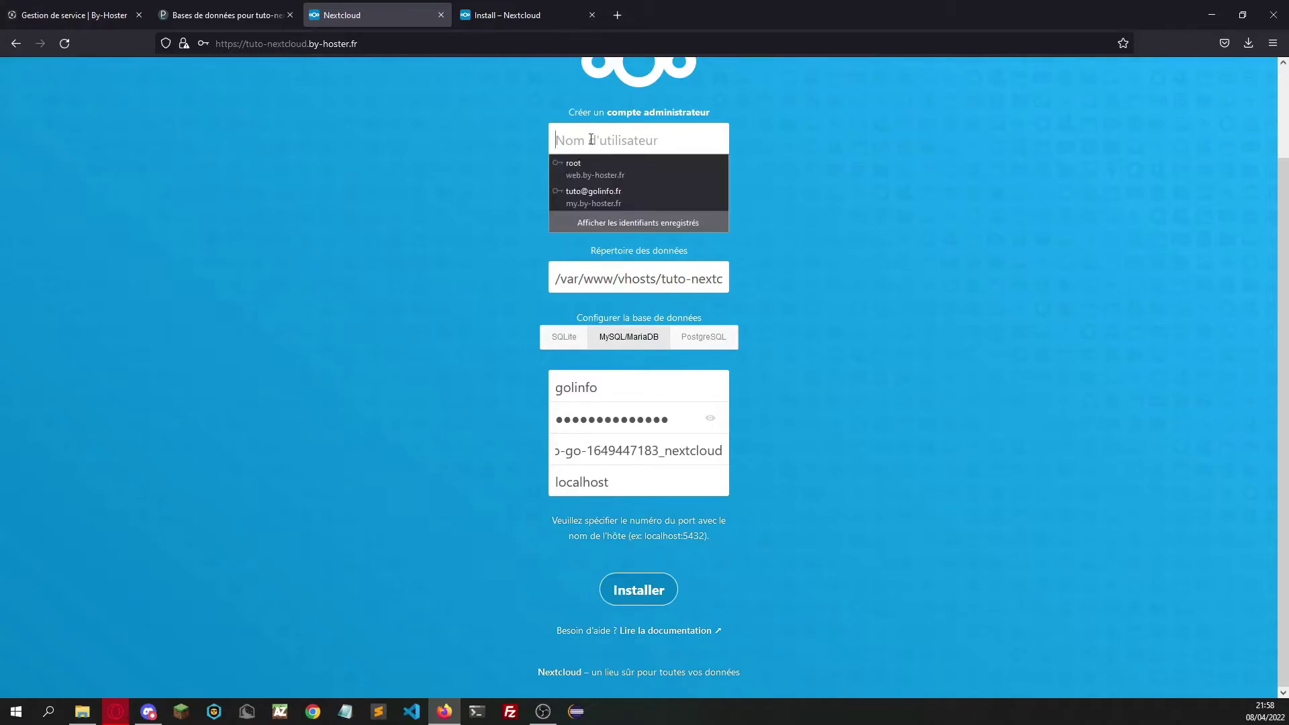
text(golinfo)
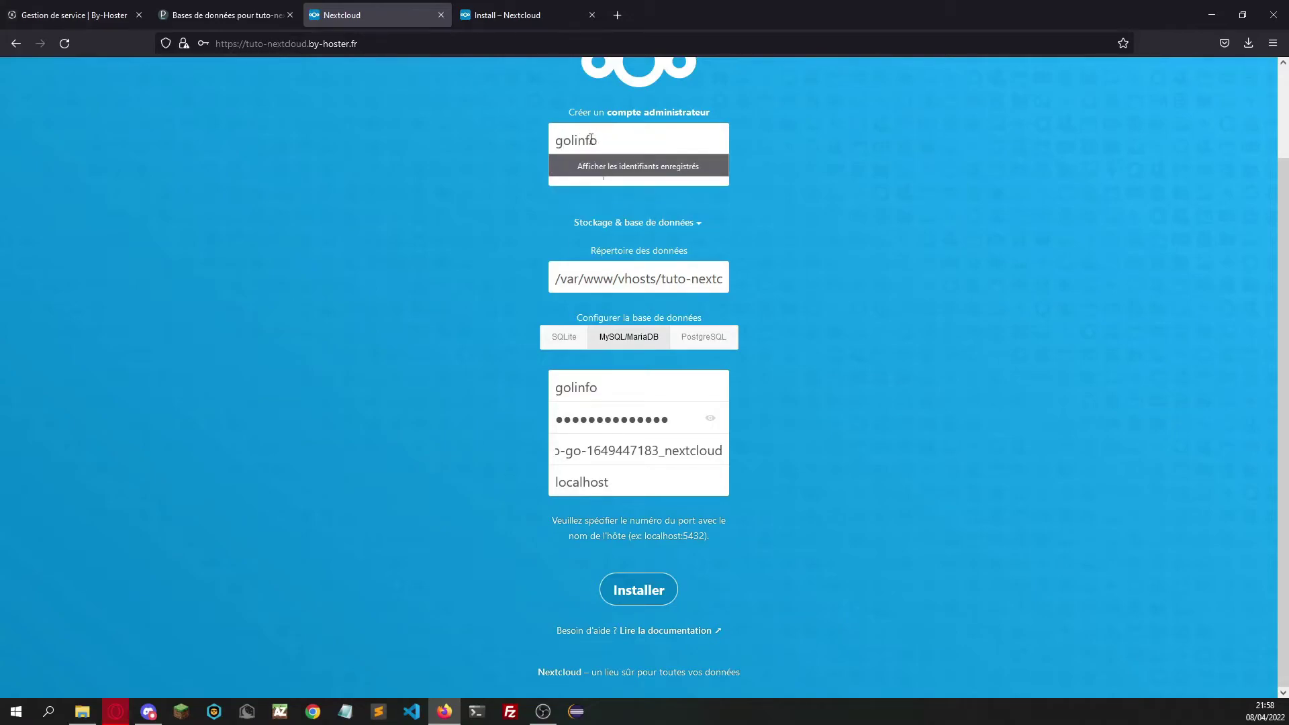
key(Tab)
click(591, 171)
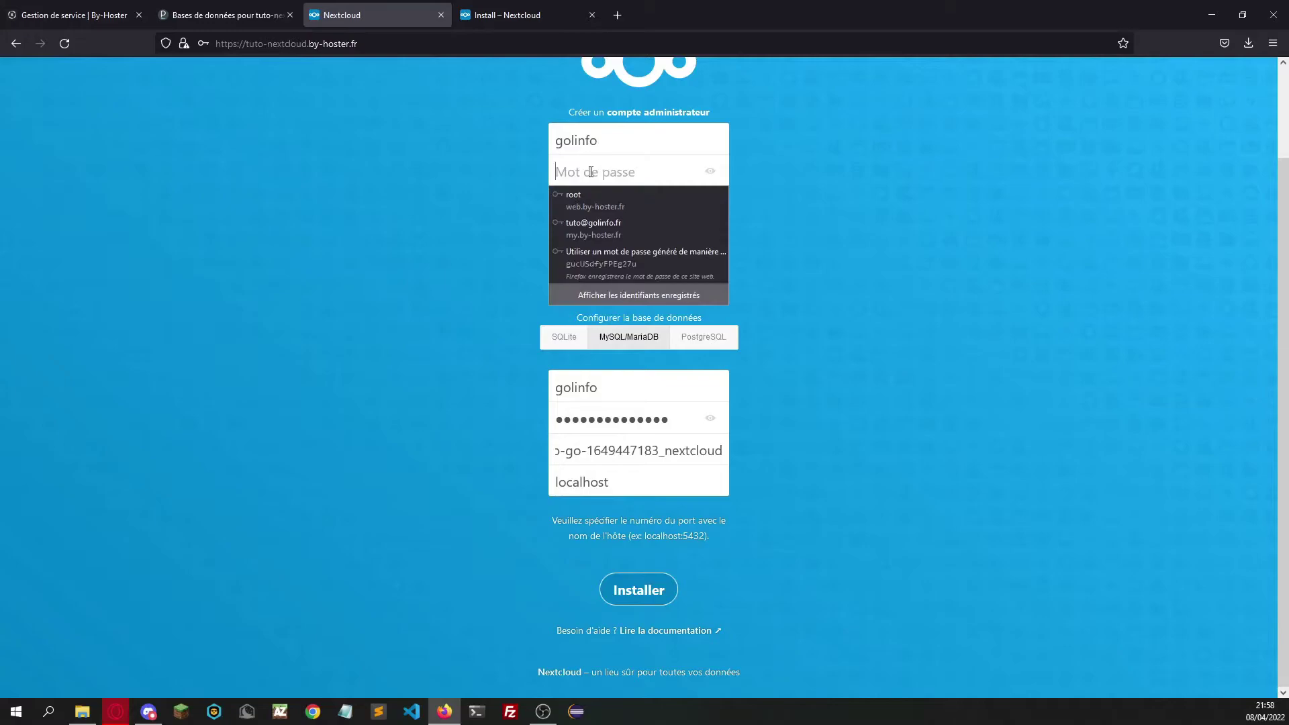
text(ab*********)
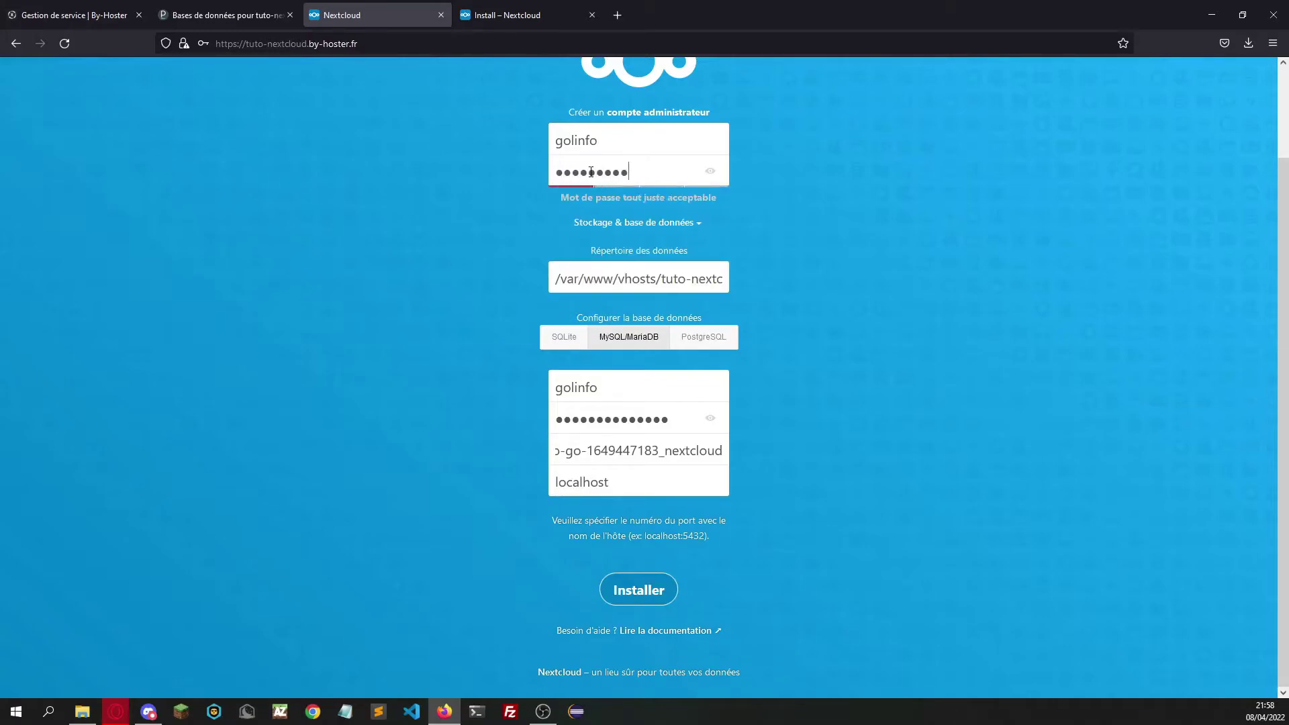
text(**)
- Run the Nextcloud installation, then install the recommended apps
click(616, 590)
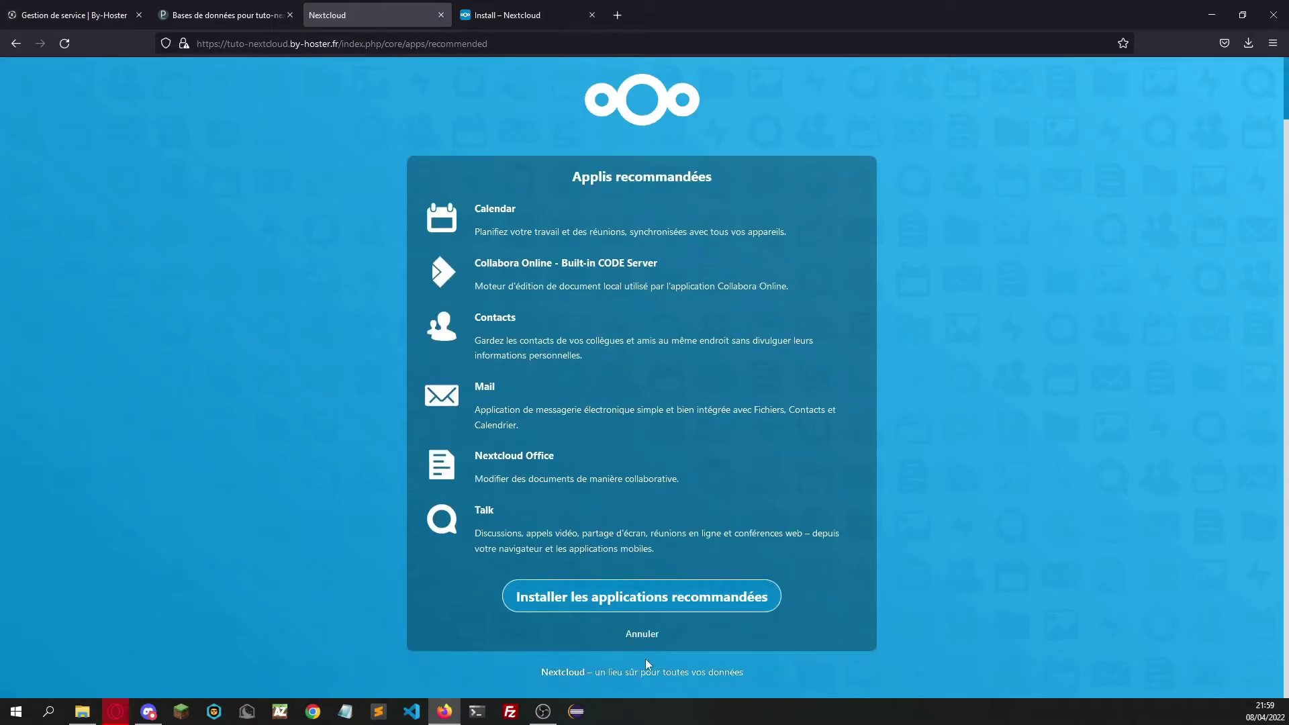
click(643, 602)
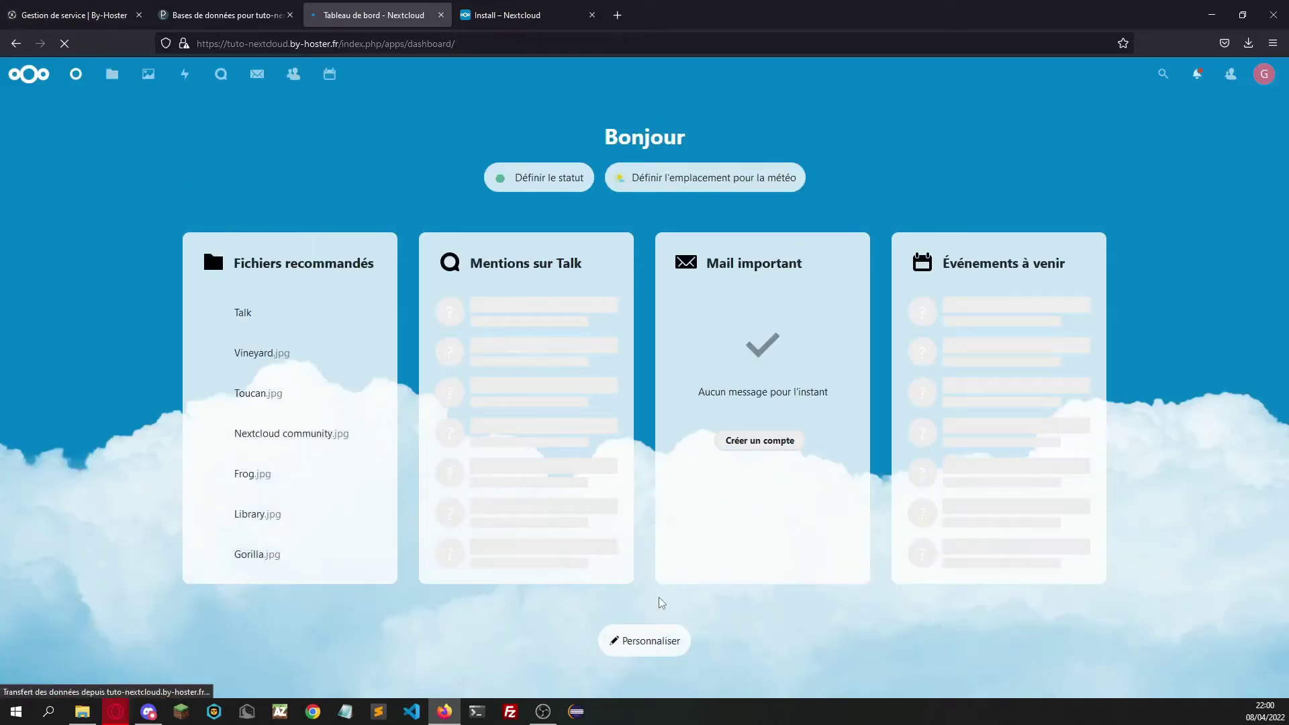
- Set the regional format to French in the personal settings
click(730, 190)
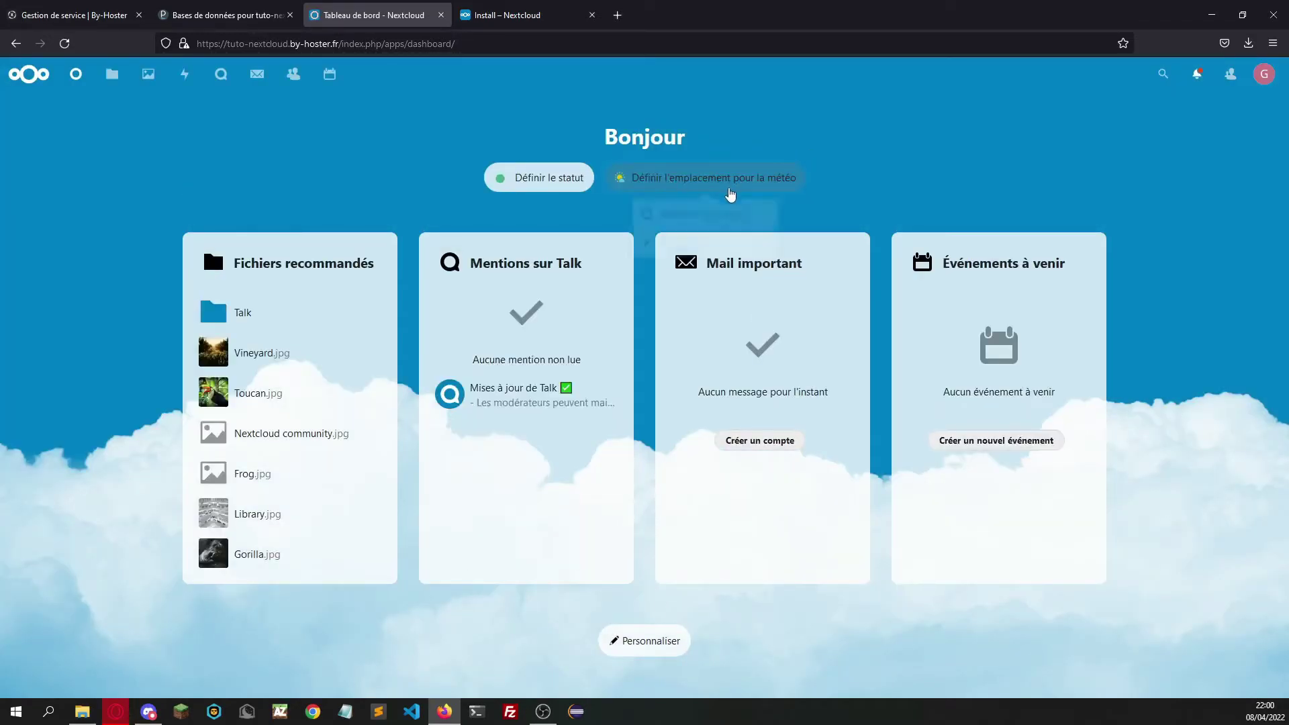
click(794, 189)
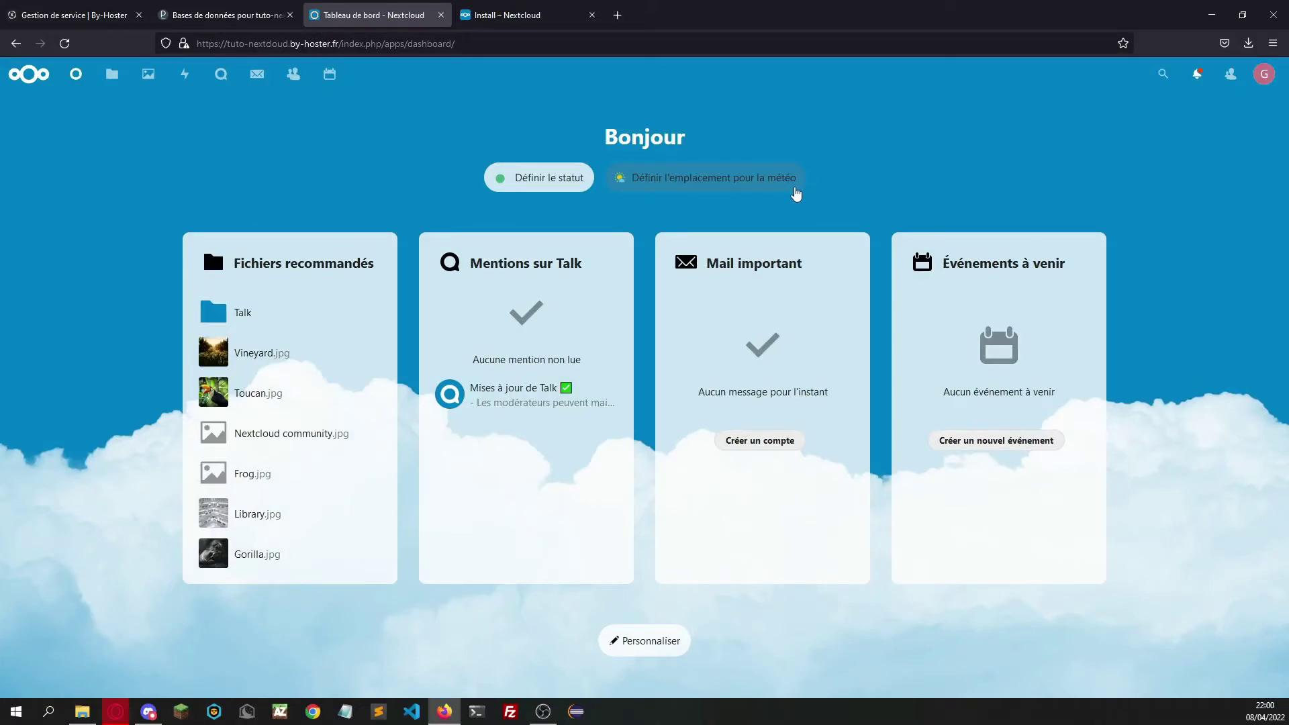
click(1264, 74)
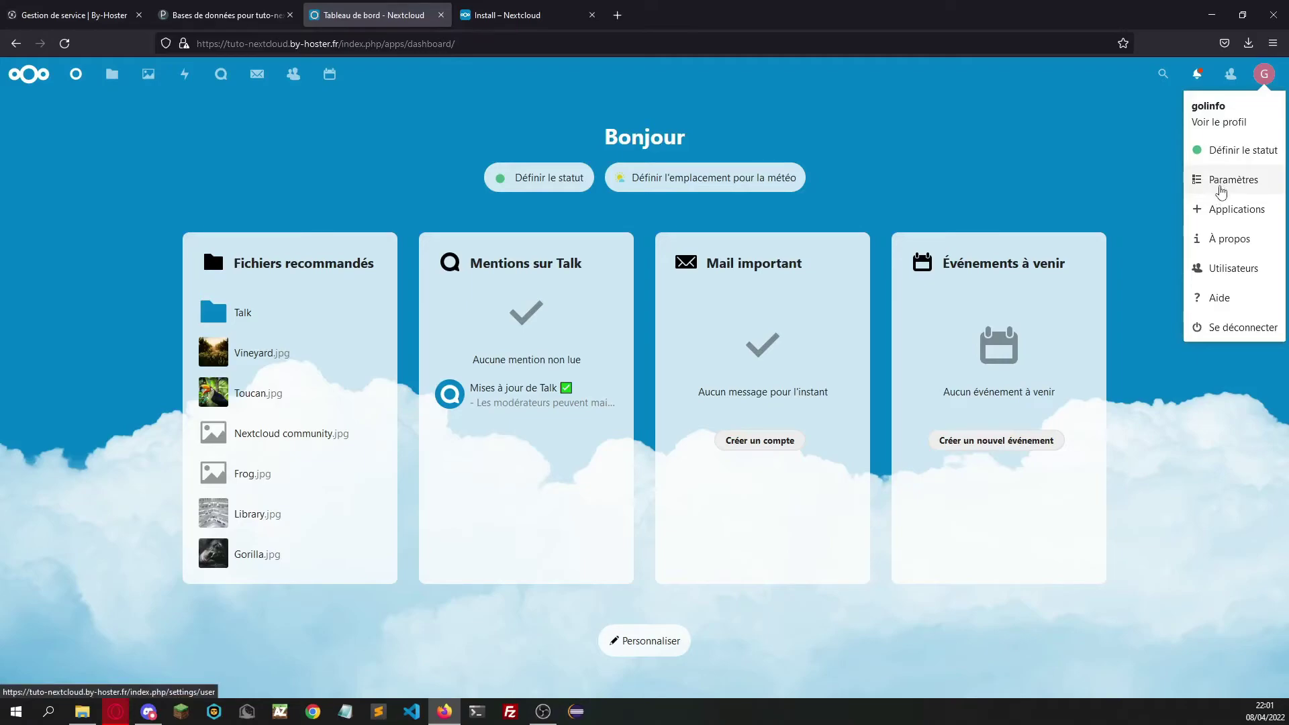
click(1225, 186)
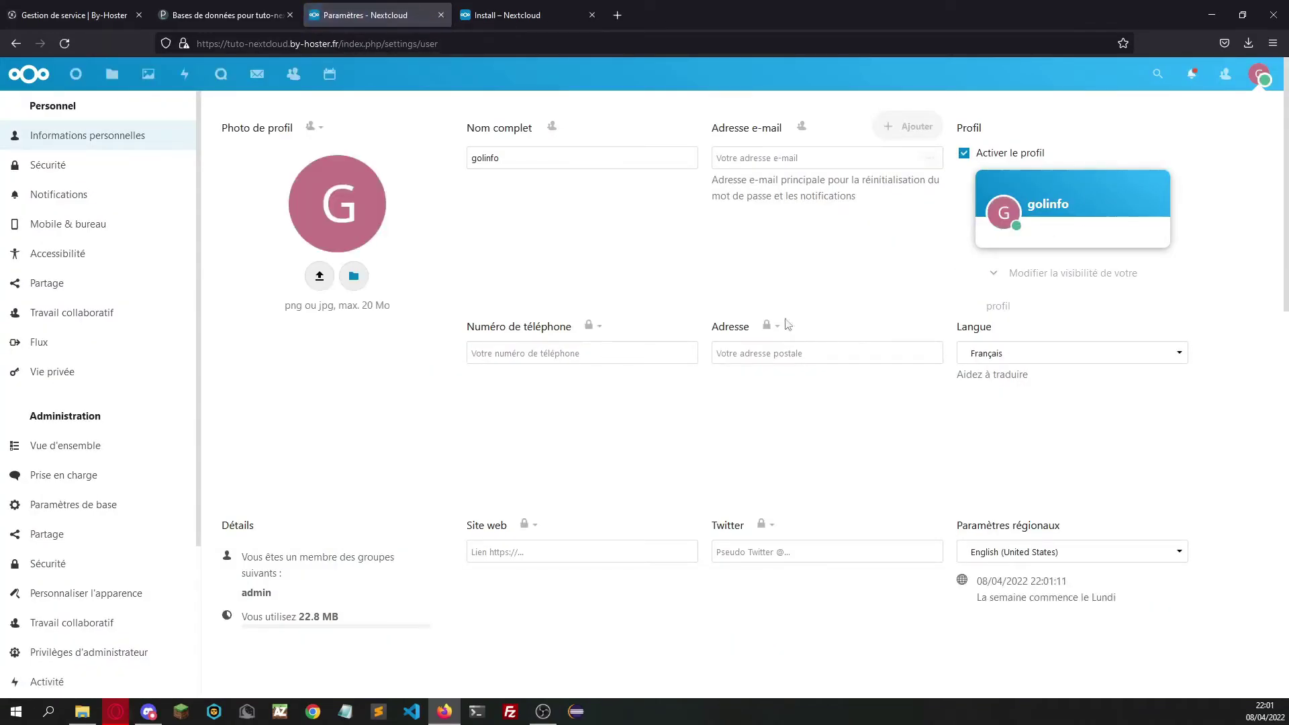
click(1037, 557)
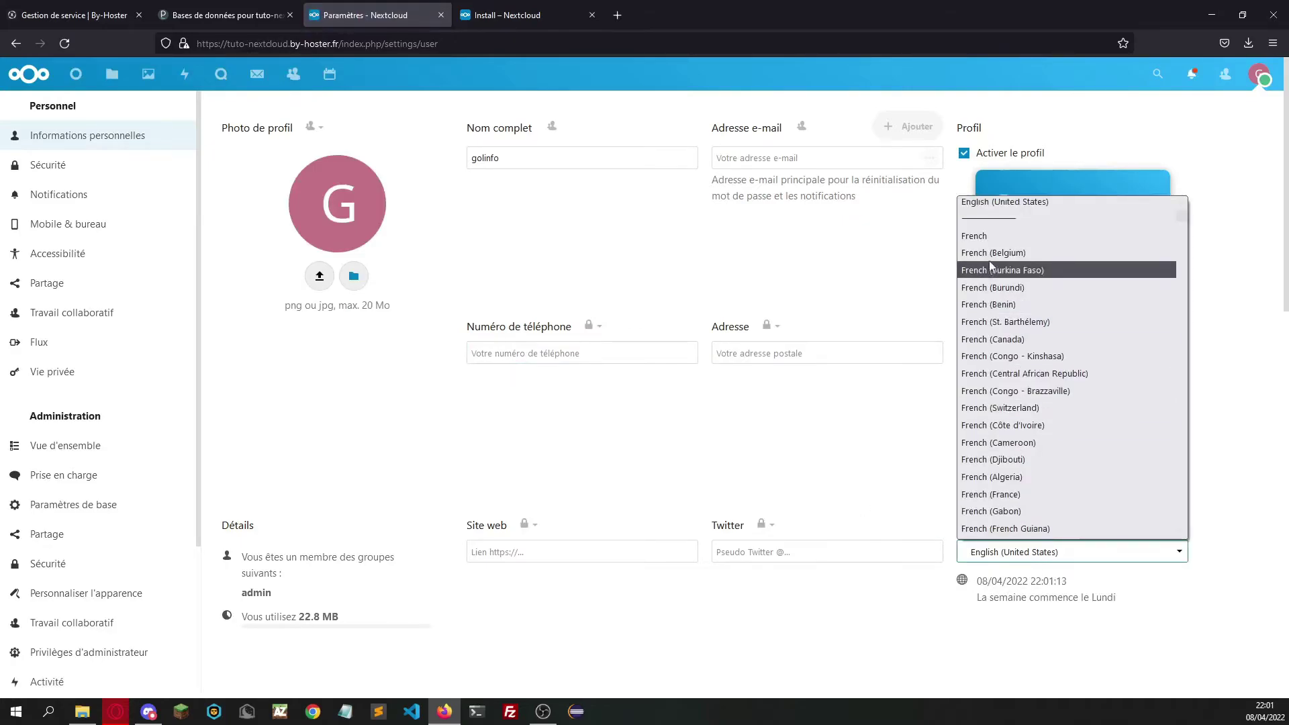
click(976, 242)
- Enable the dark theme under Accessibilité and return to the dashboard
scroll(859, 396, down, 1)
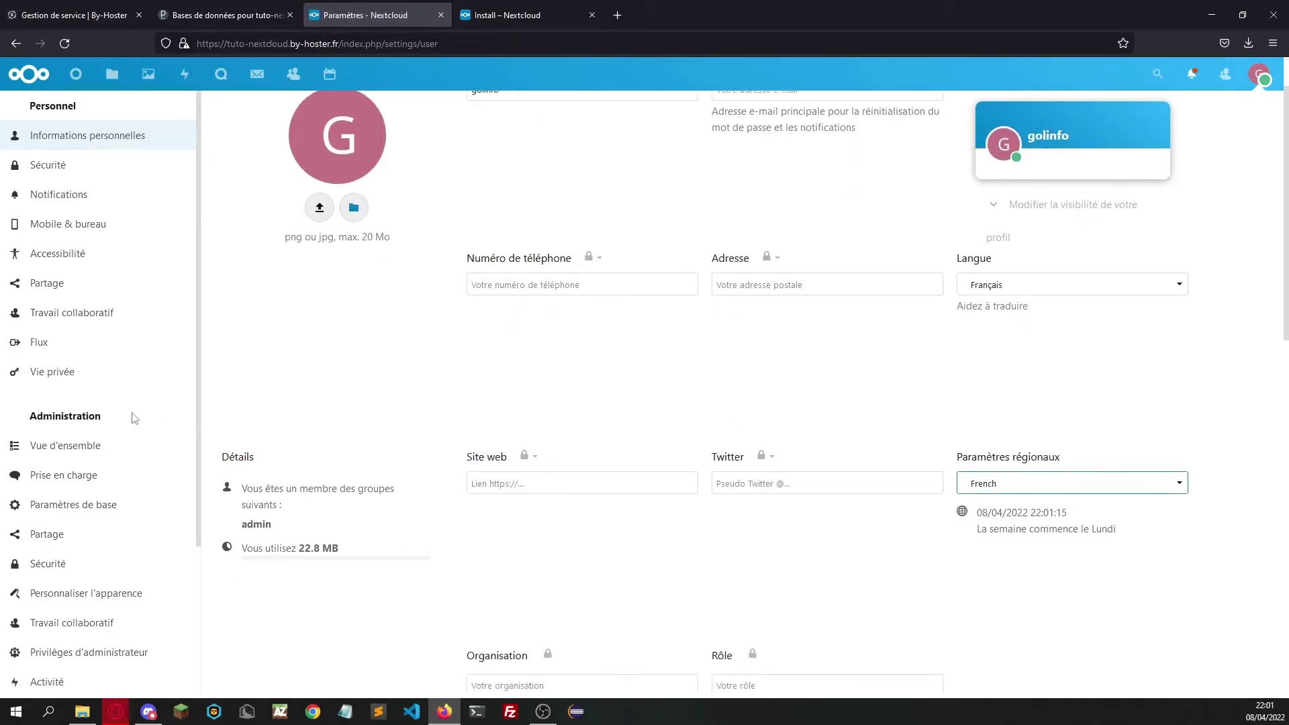
click(59, 194)
click(53, 261)
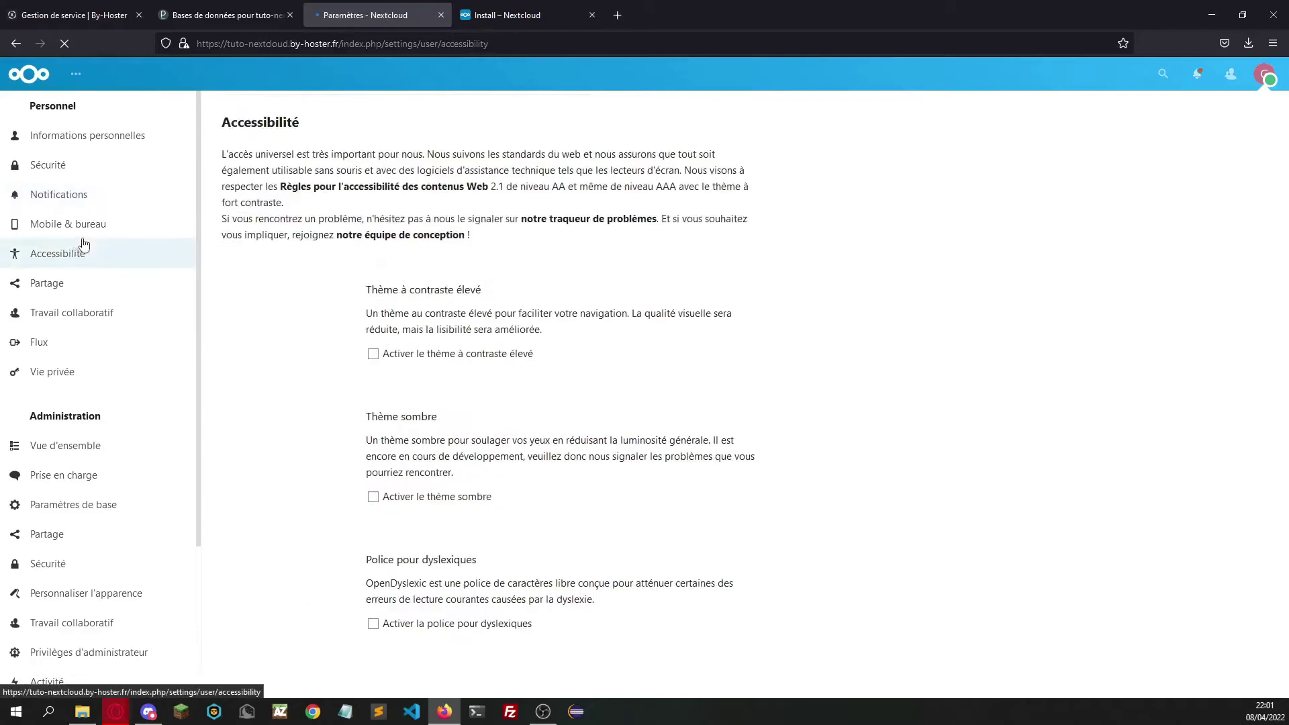
click(381, 500)
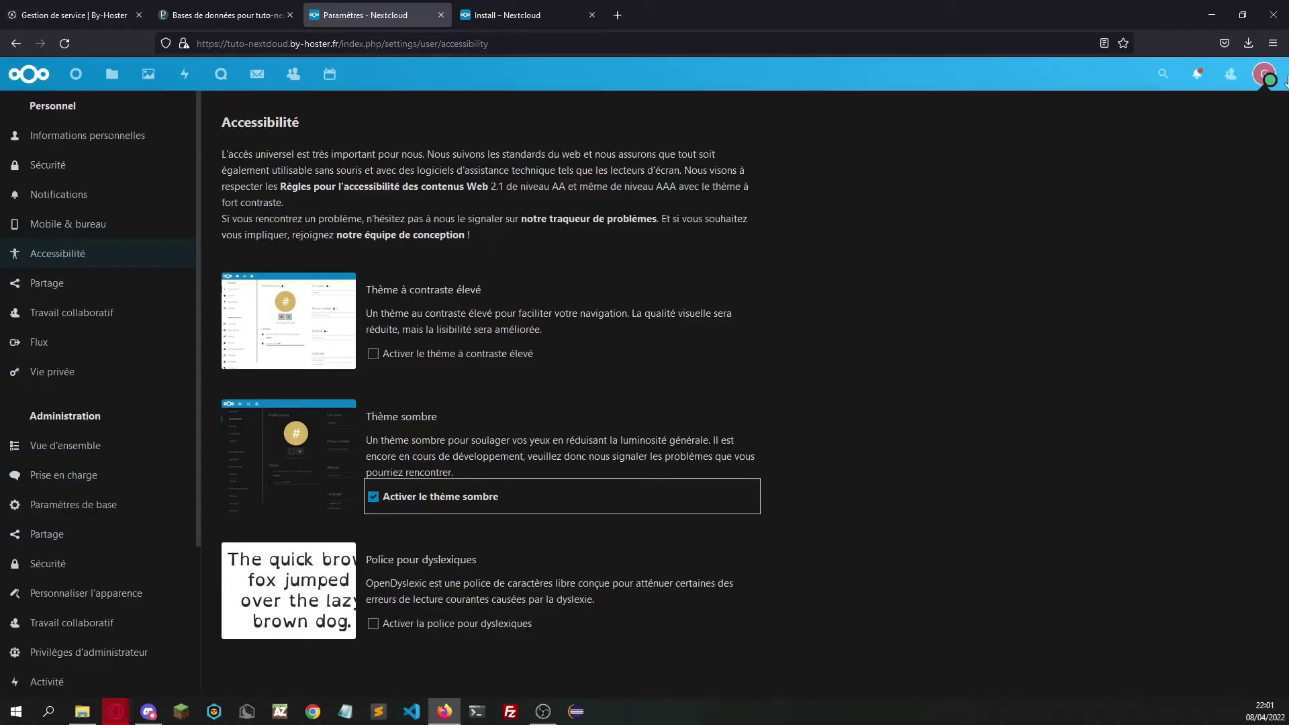
click(85, 79)
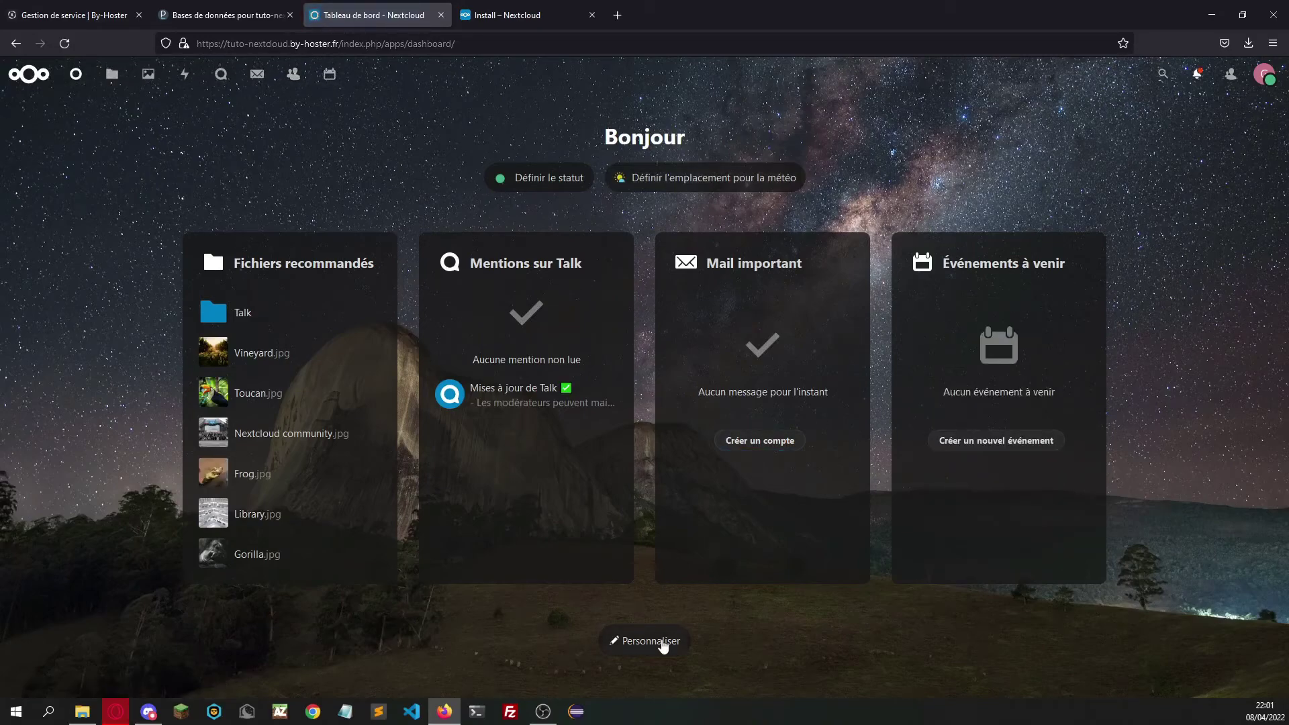
- View the dashboard background options, then switch to the Files list
click(662, 646)
scroll(575, 420, down, 6)
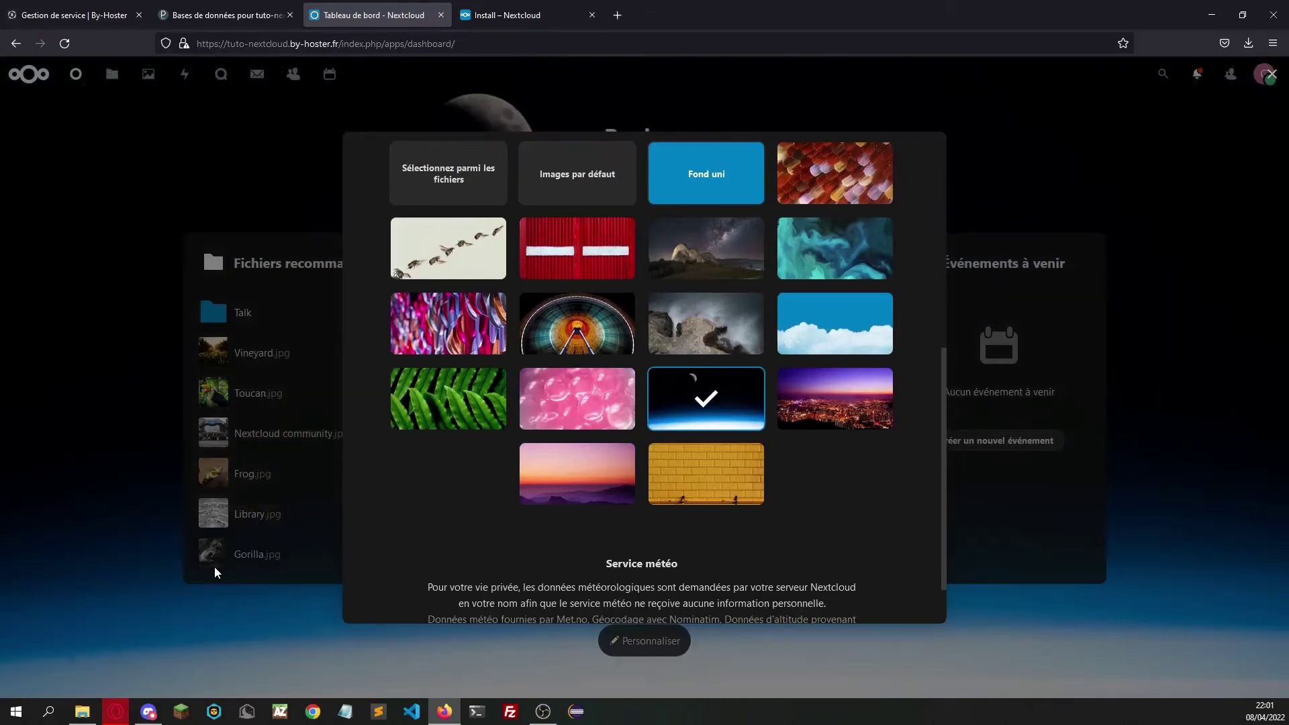
click(213, 566)
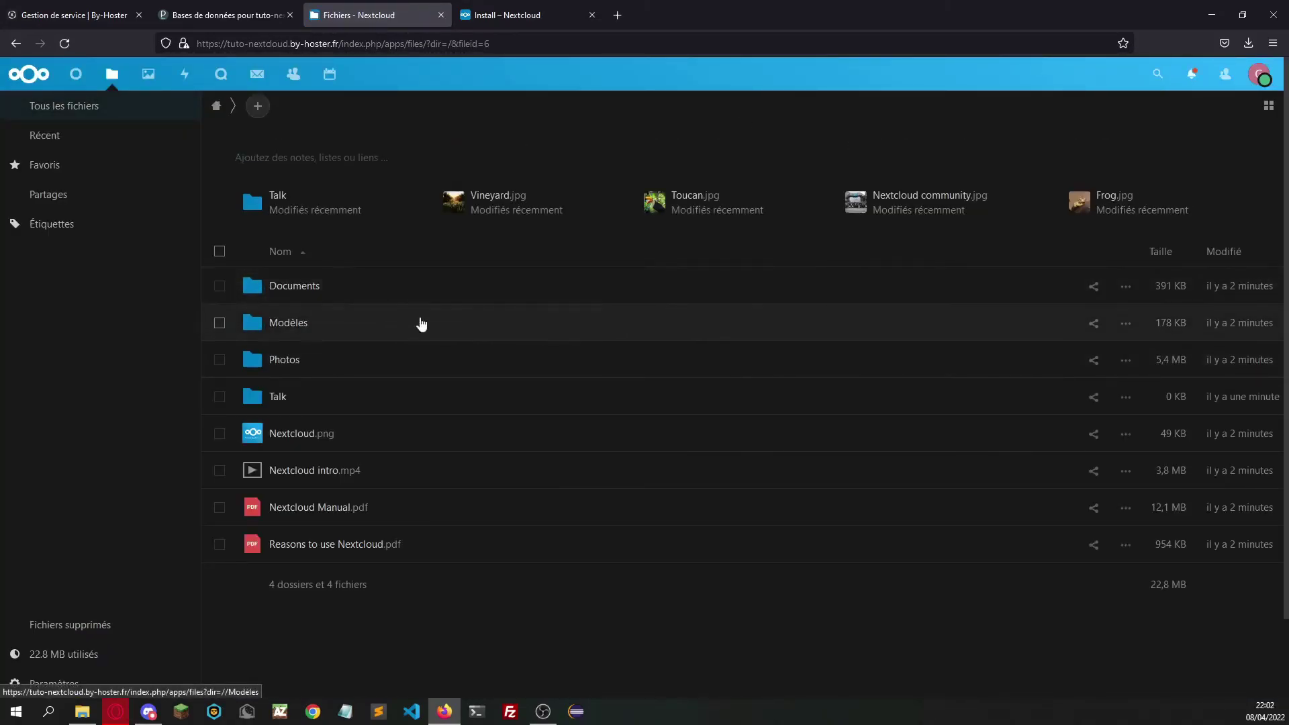
- Look inside the Documents folder, then go to the Applications management page
click(290, 282)
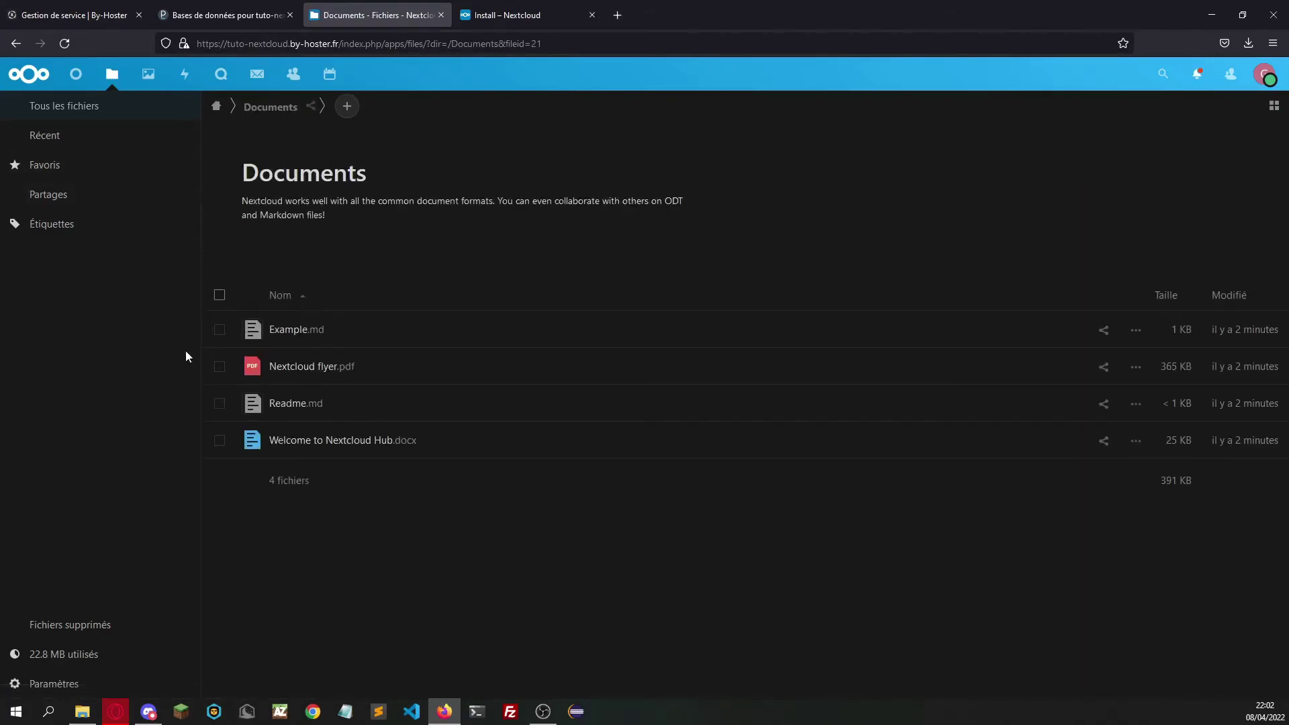
click(1264, 75)
click(1228, 214)
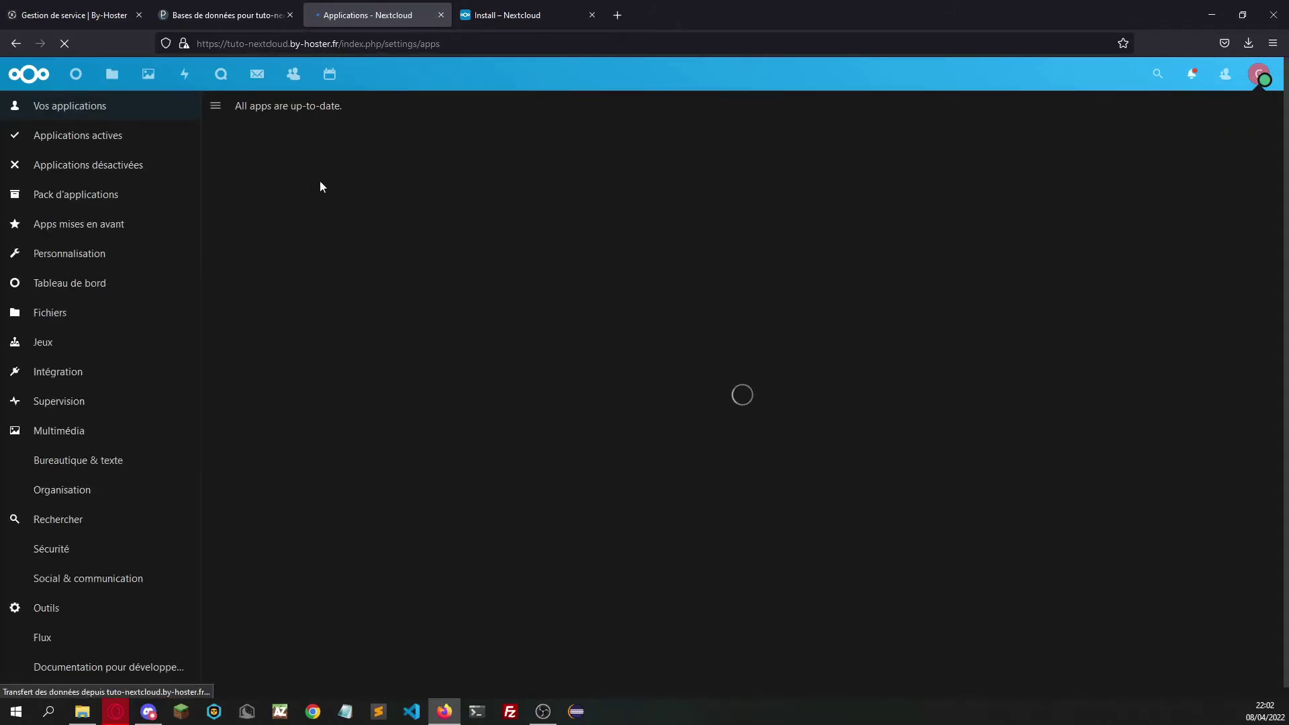
- Browse the Tableau de bord, Fichiers and Intégration app categories
click(88, 288)
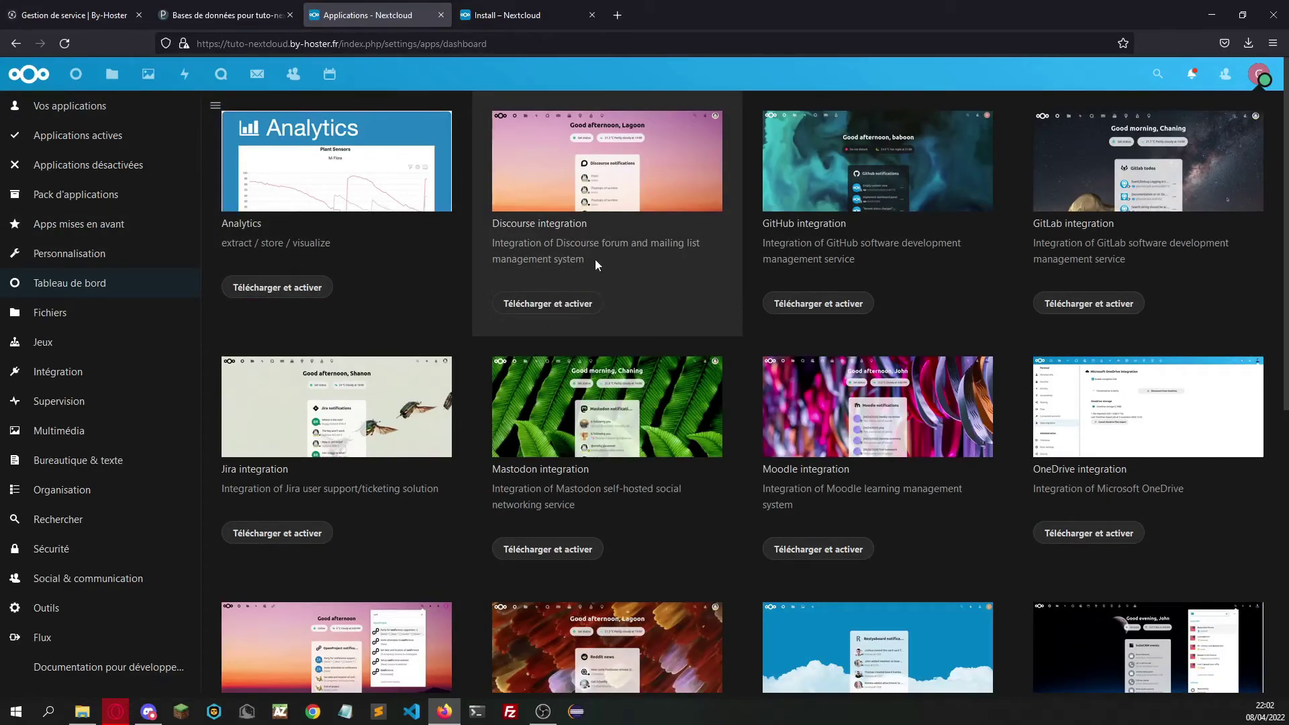
scroll(817, 436, down, 2)
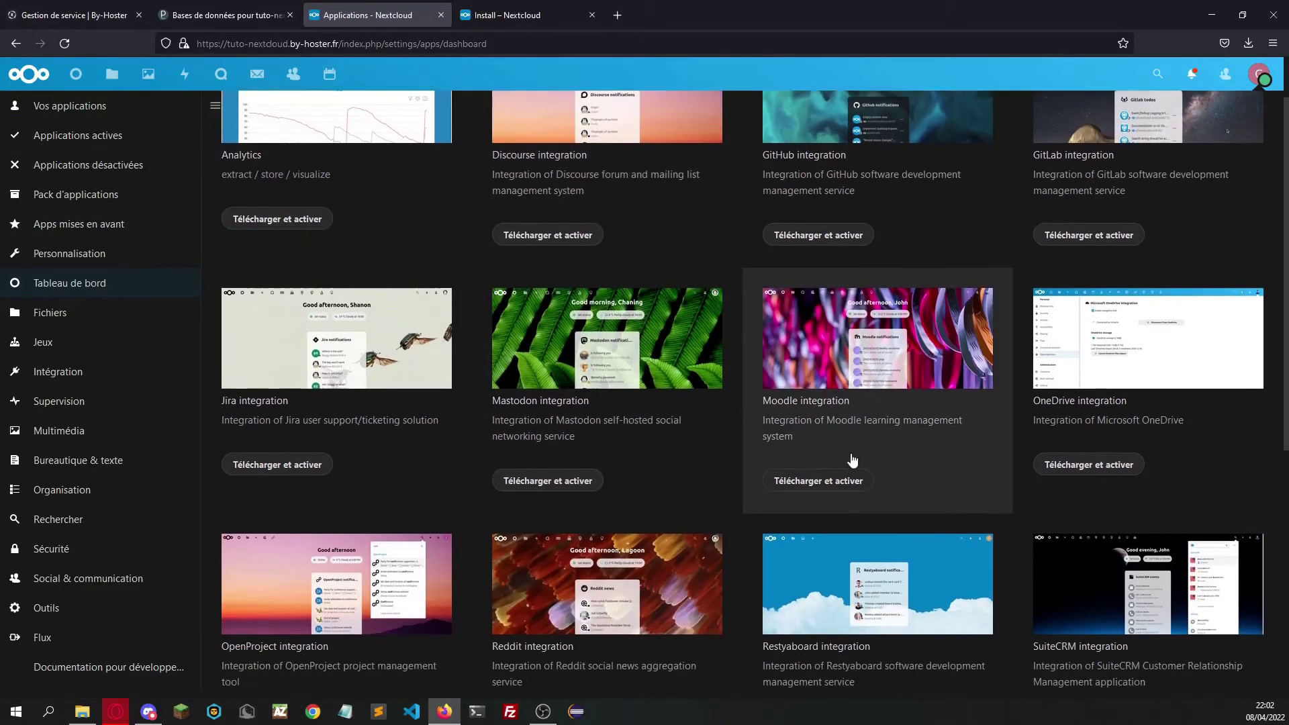
scroll(790, 437, down, 5)
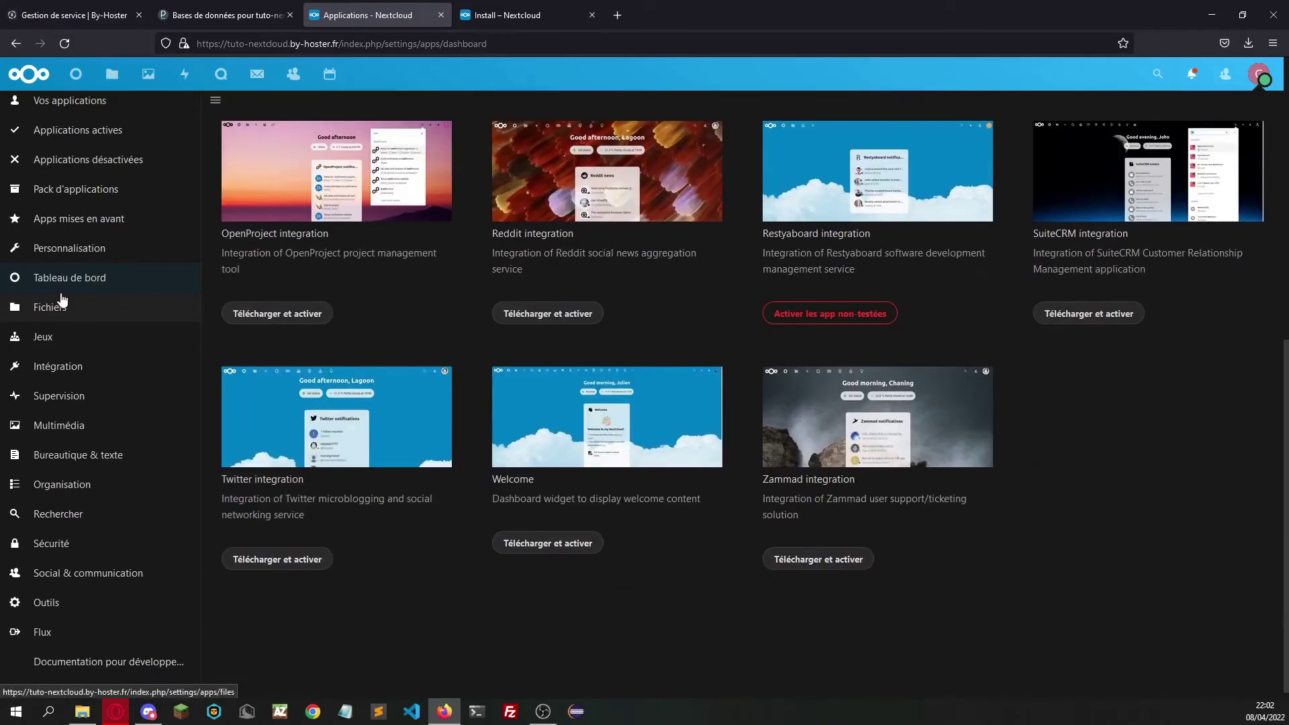
click(62, 308)
scroll(403, 329, down, 4)
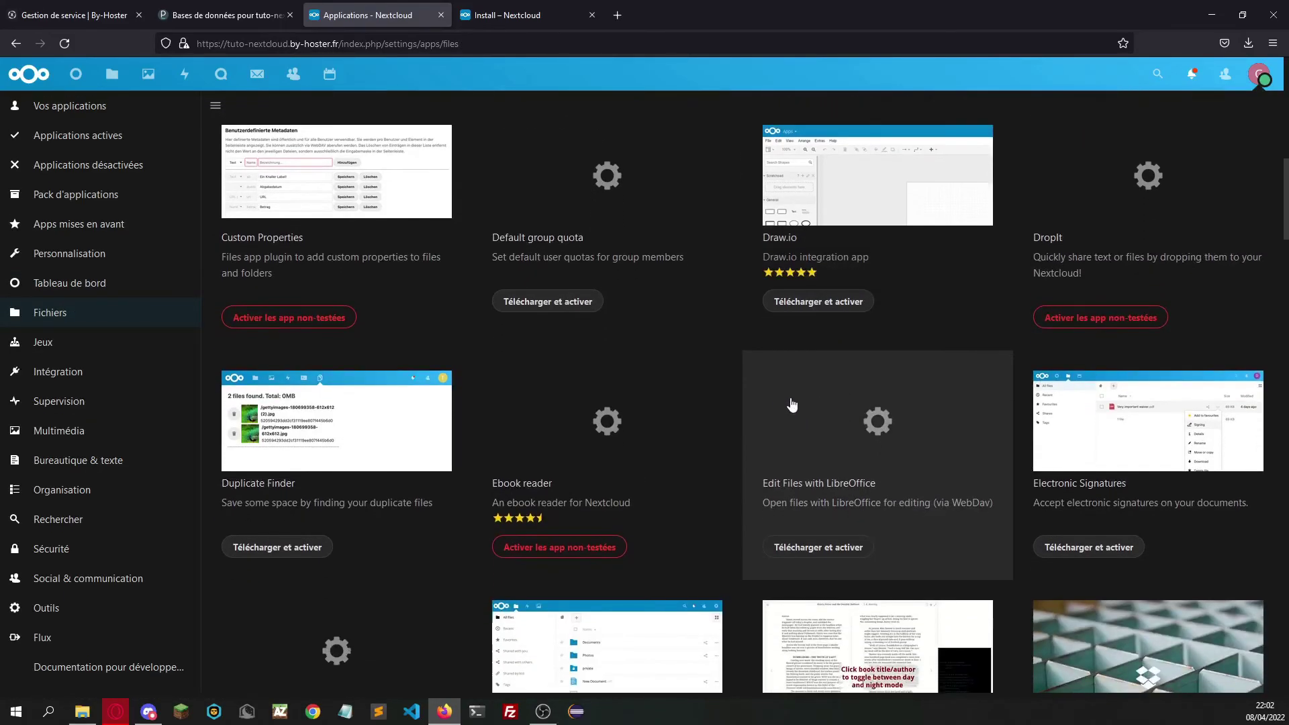
scroll(739, 403, down, 2)
click(58, 371)
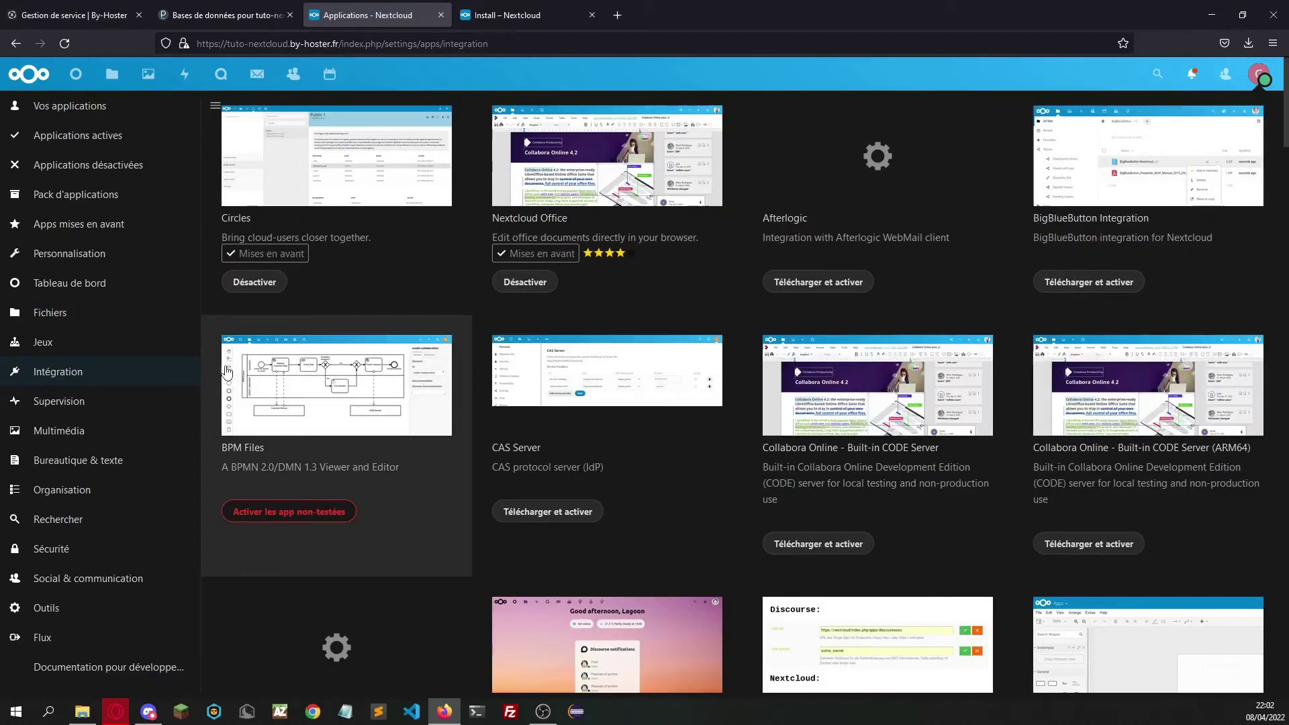
scroll(604, 402, down, 10)
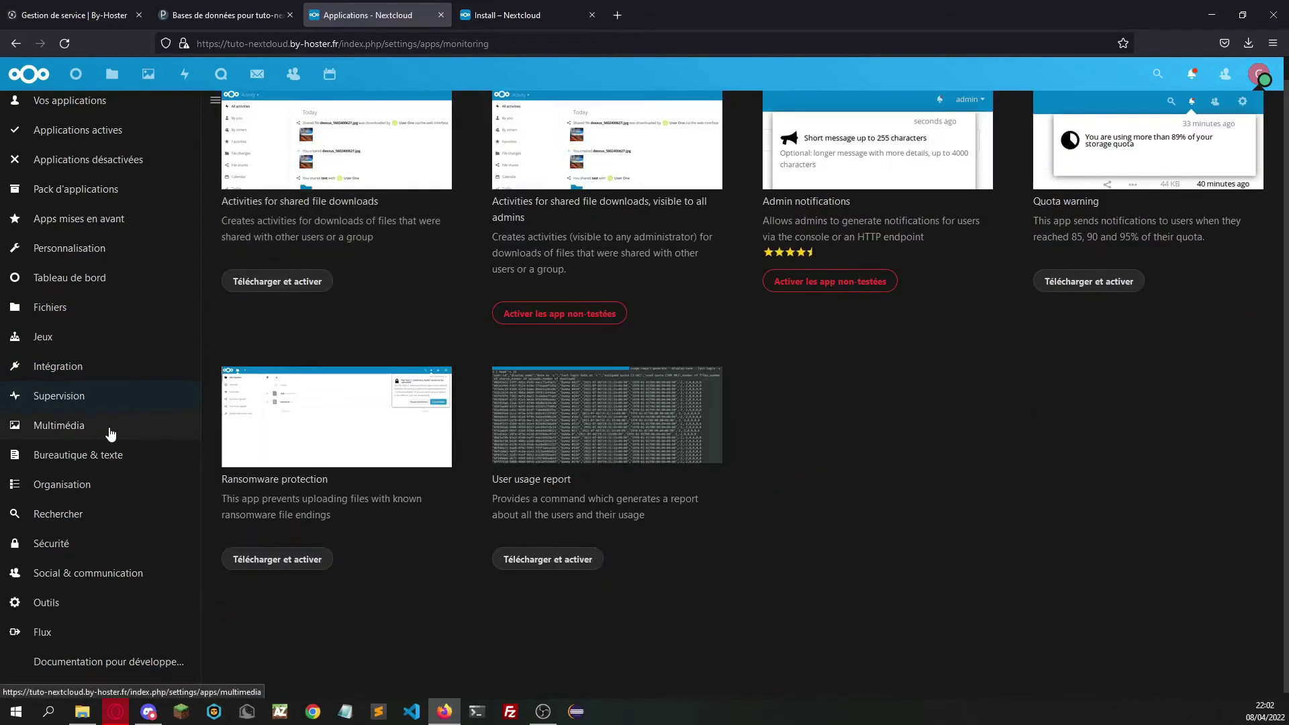
- Browse Multimédia and Bureautique & texte, then download and enable Forms from Organisation
click(110, 433)
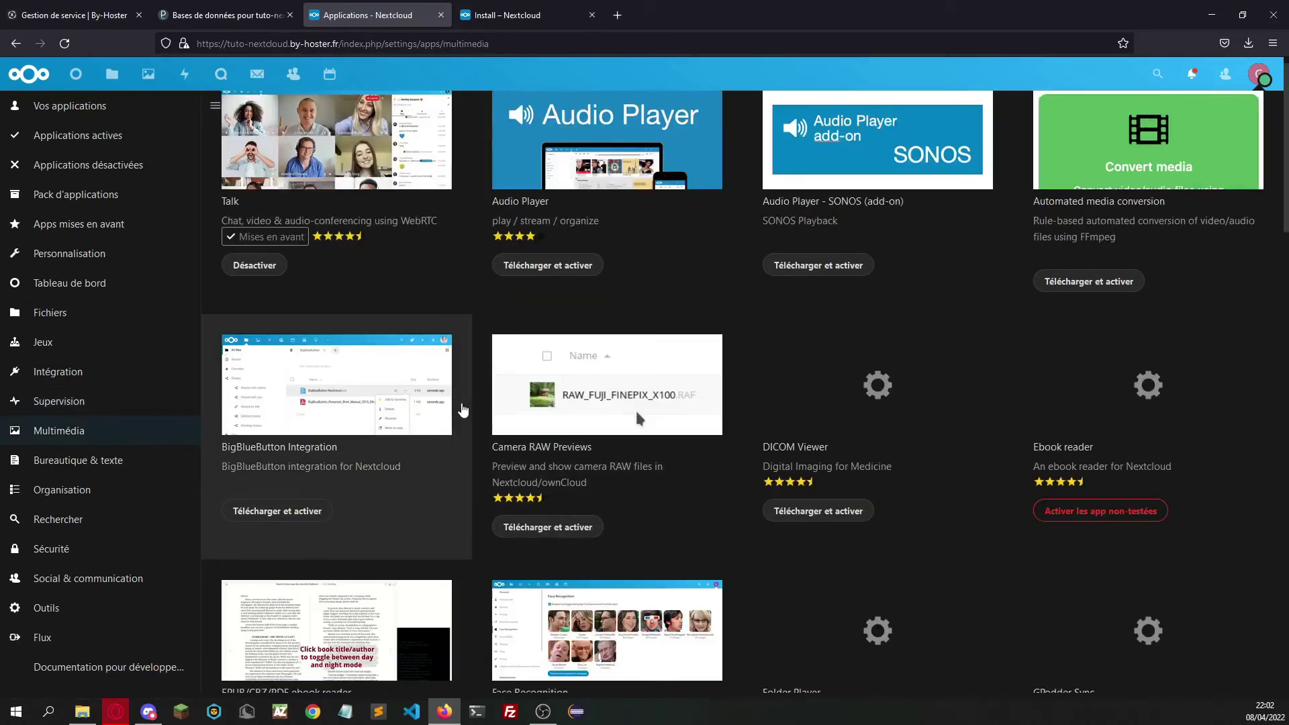
scroll(463, 409, down, 4)
click(57, 468)
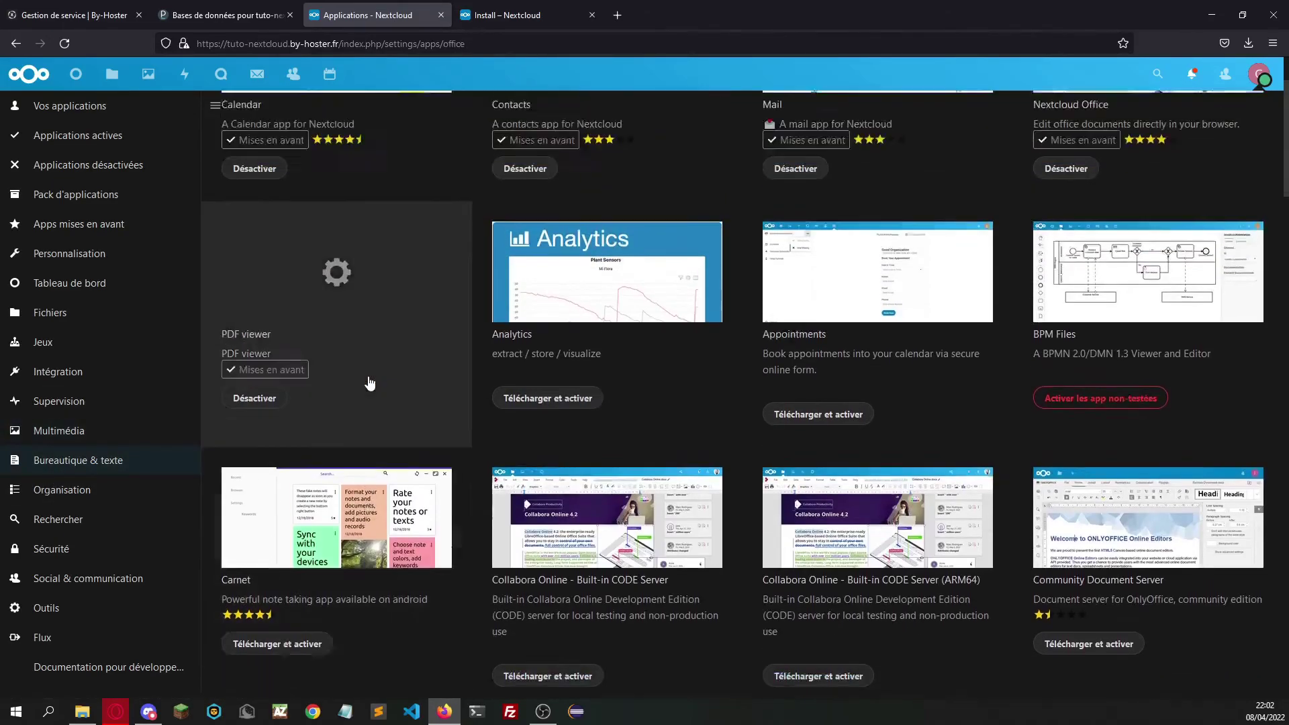
click(61, 489)
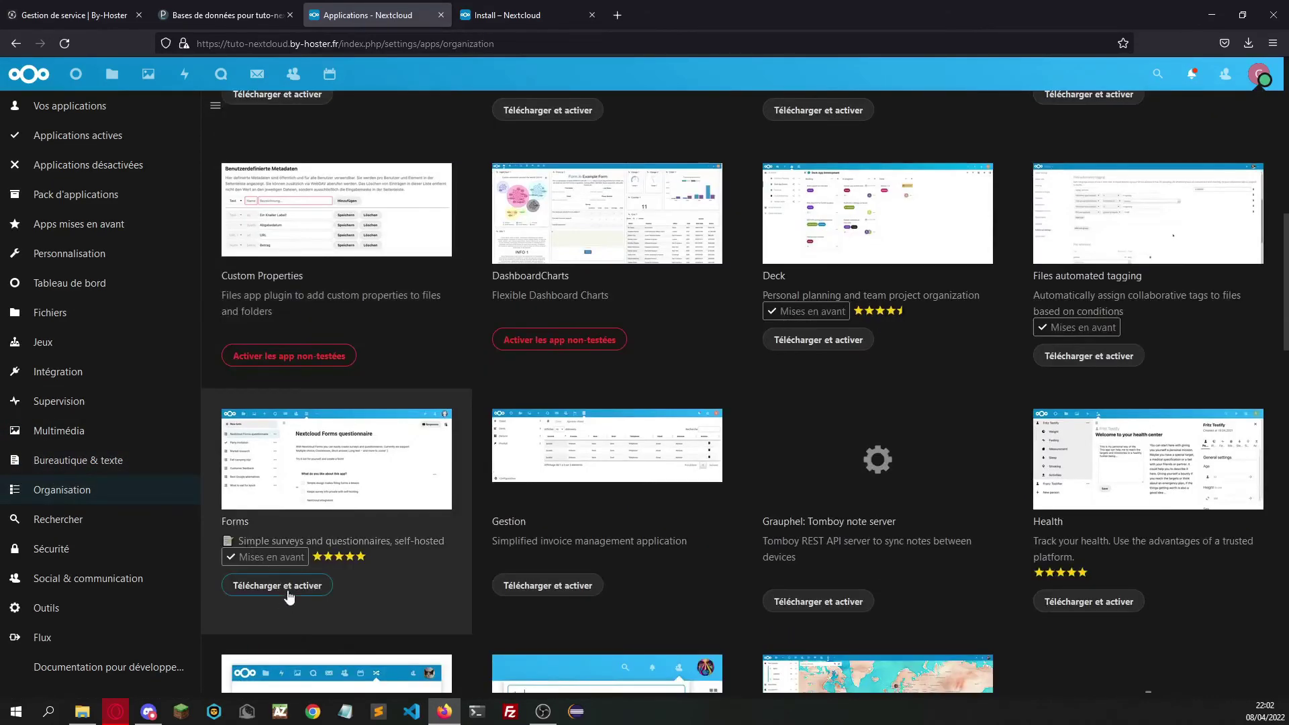
click(289, 591)
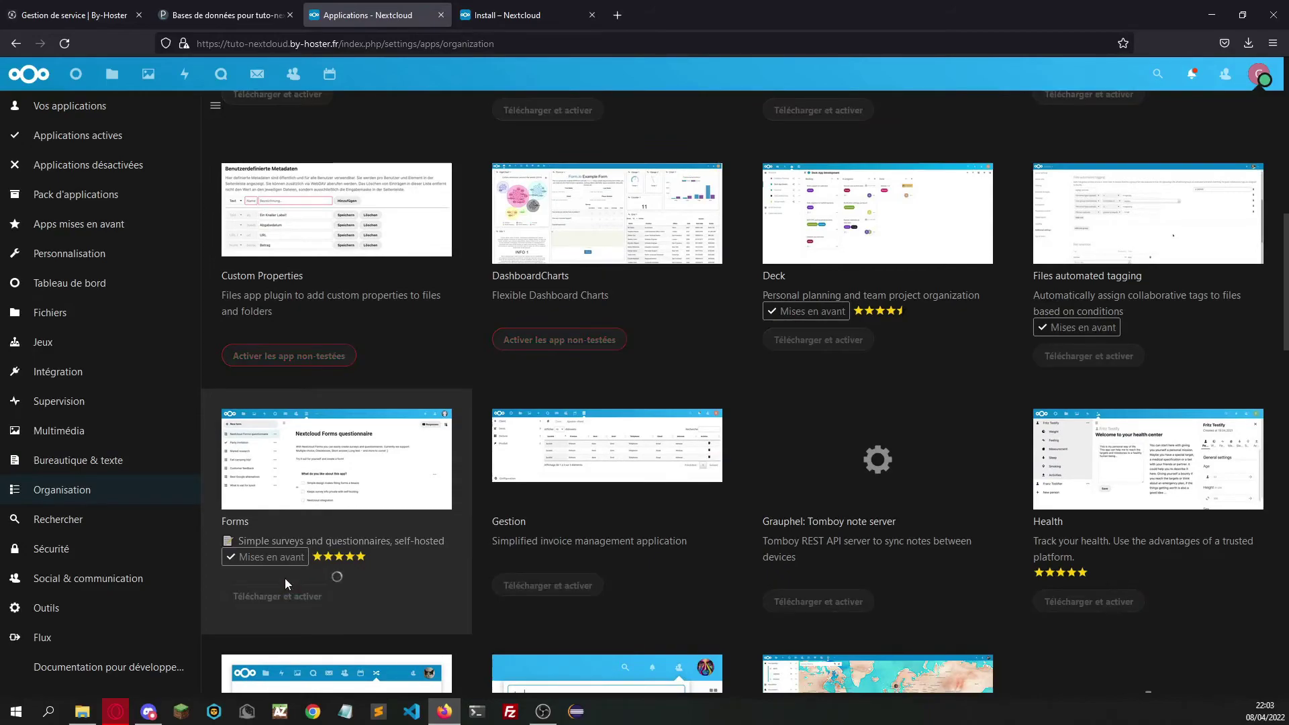
- Install Maps, browse Outils and app bundles, then install Custom menu from Personnalisation
scroll(284, 578, down, 6)
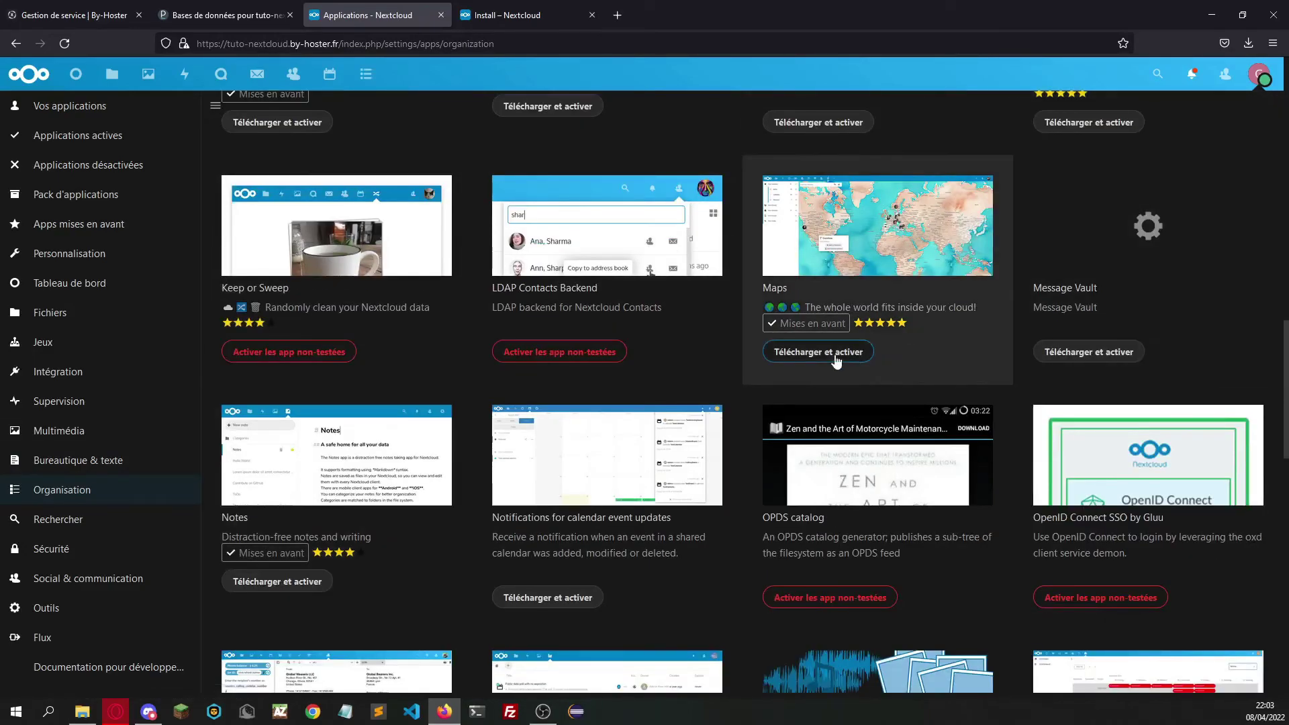
click(831, 361)
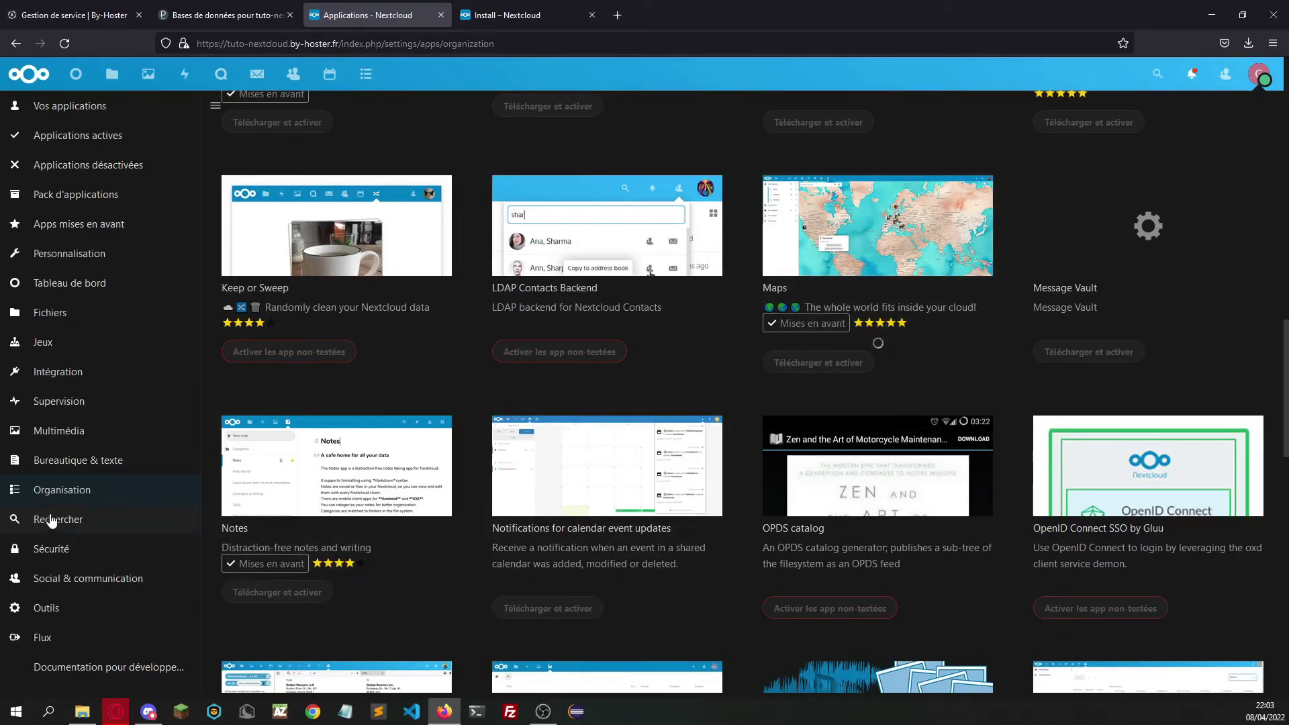
scroll(714, 501, down, 4)
click(110, 609)
scroll(118, 613, up, 6)
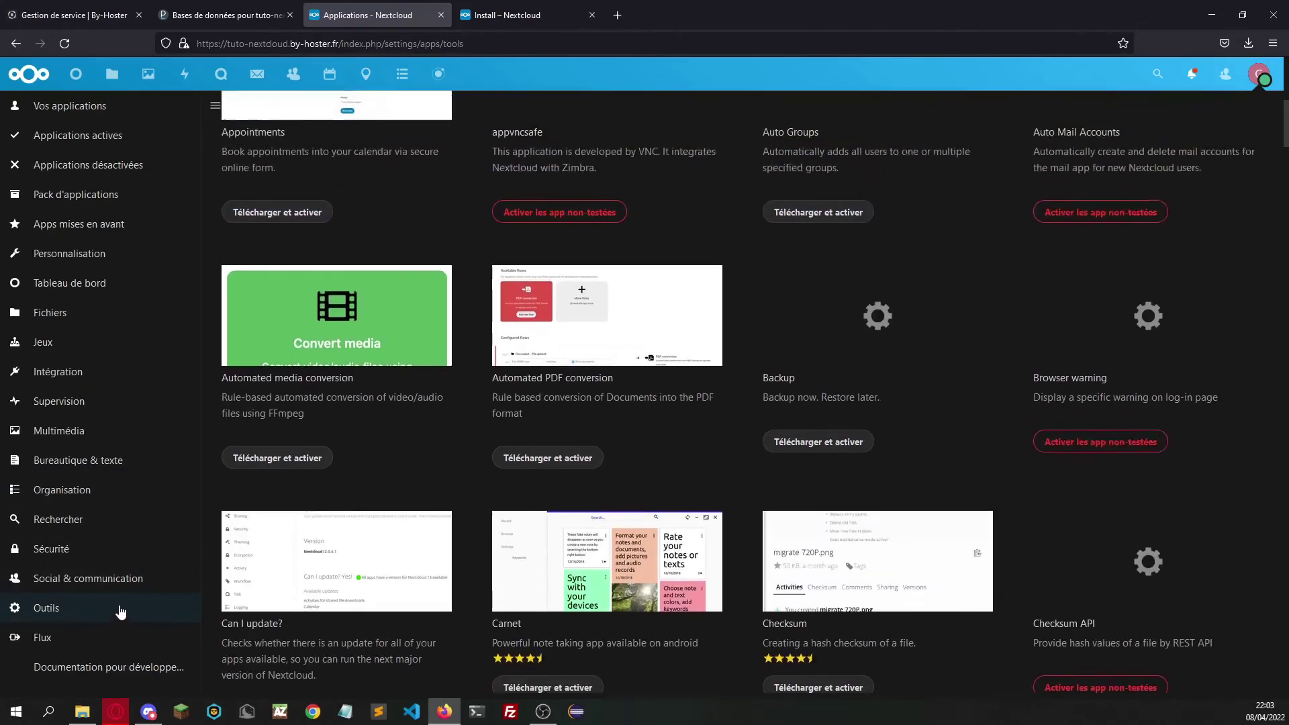
click(68, 194)
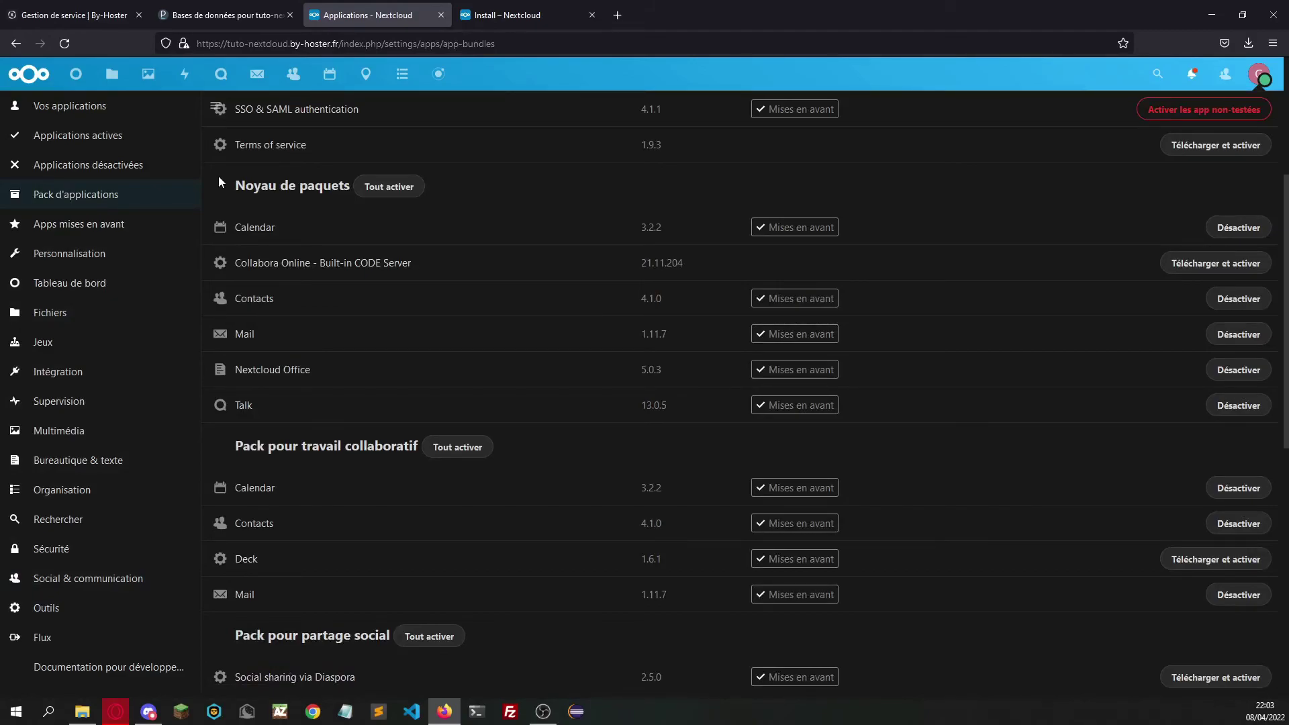
click(72, 258)
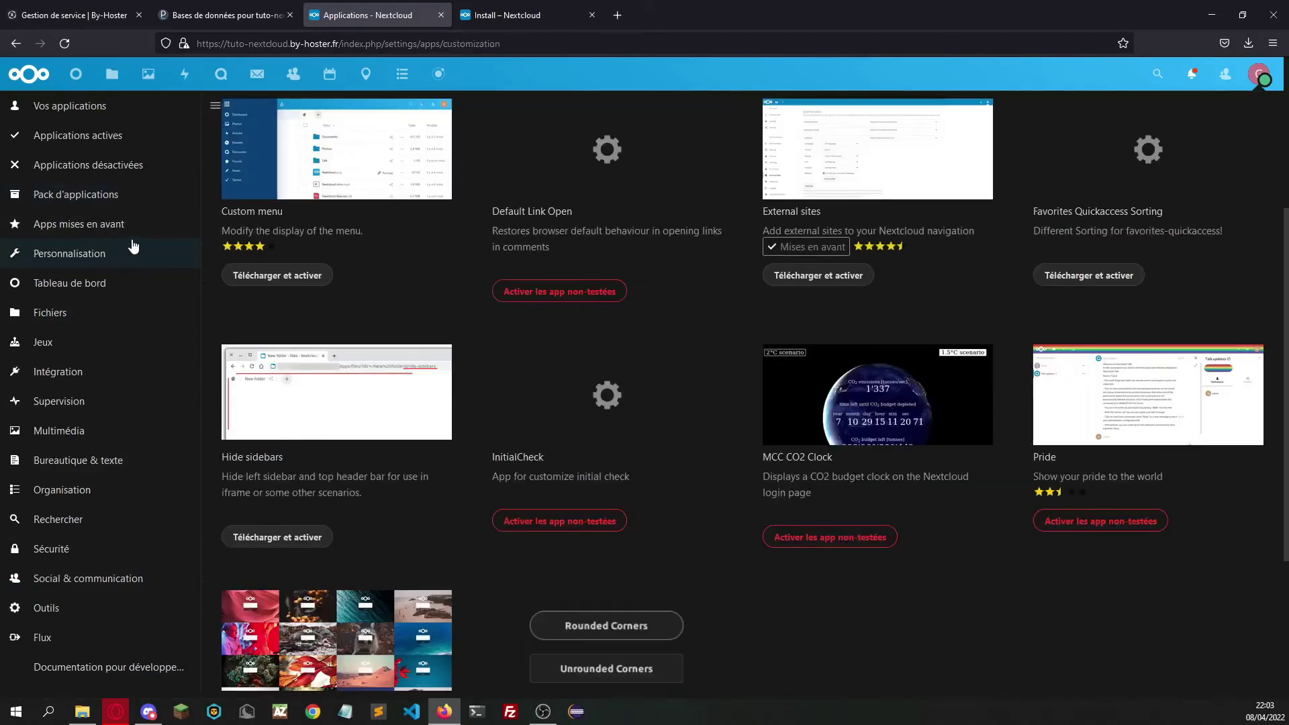
click(271, 276)
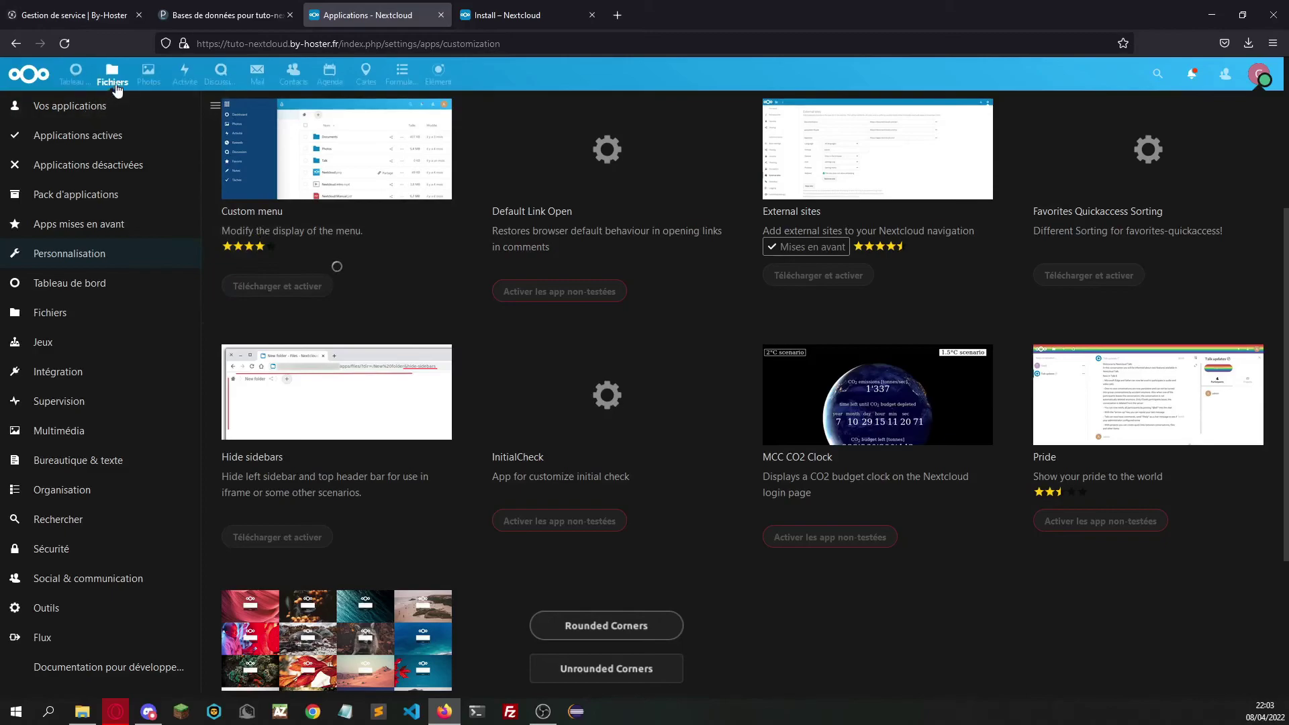
- Create a new blank form in Forms and list the addable question types
click(402, 73)
click(73, 115)
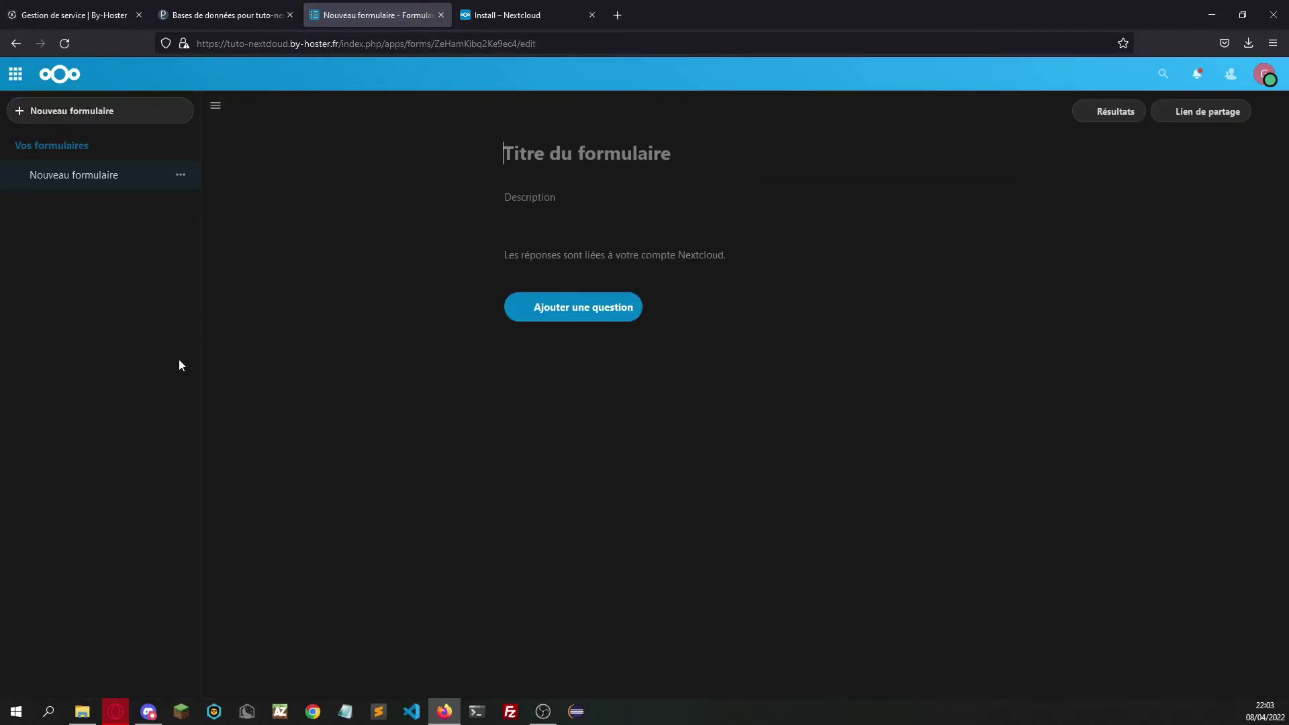
click(542, 308)
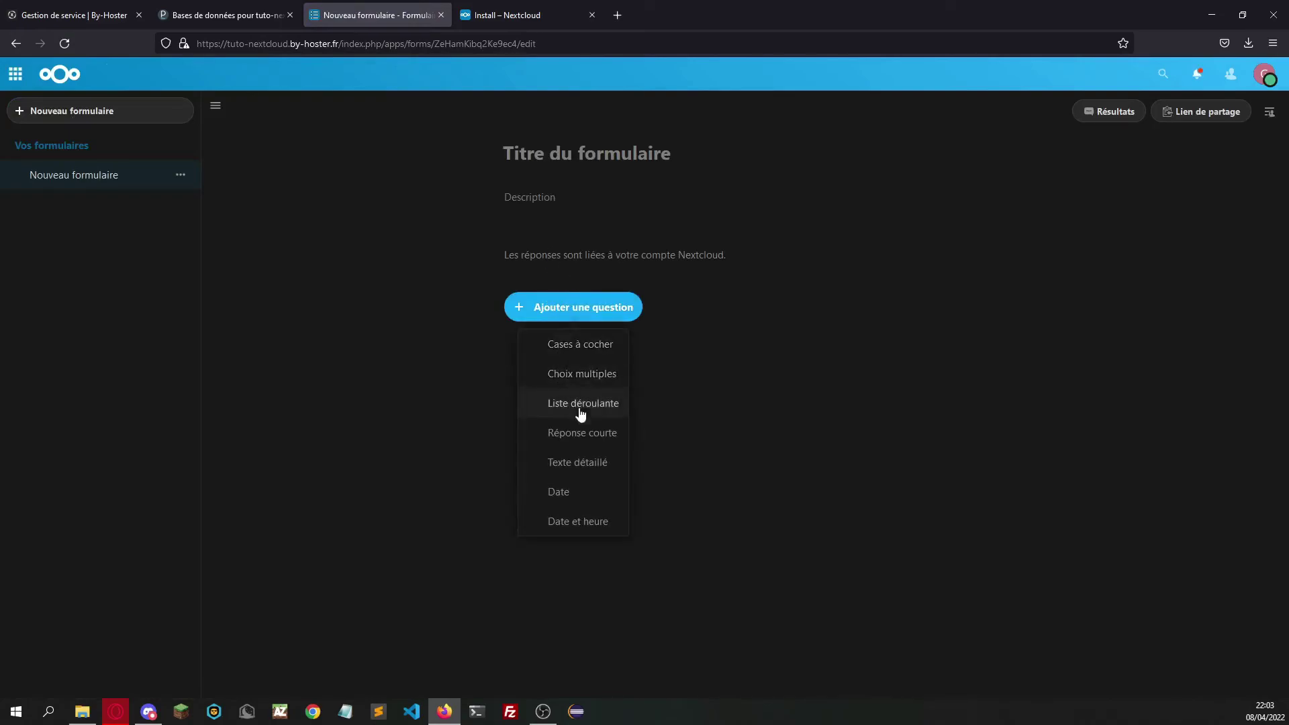
- Check Talk, cancel a new conversation, and switch to the Agenda calendar
click(573, 490)
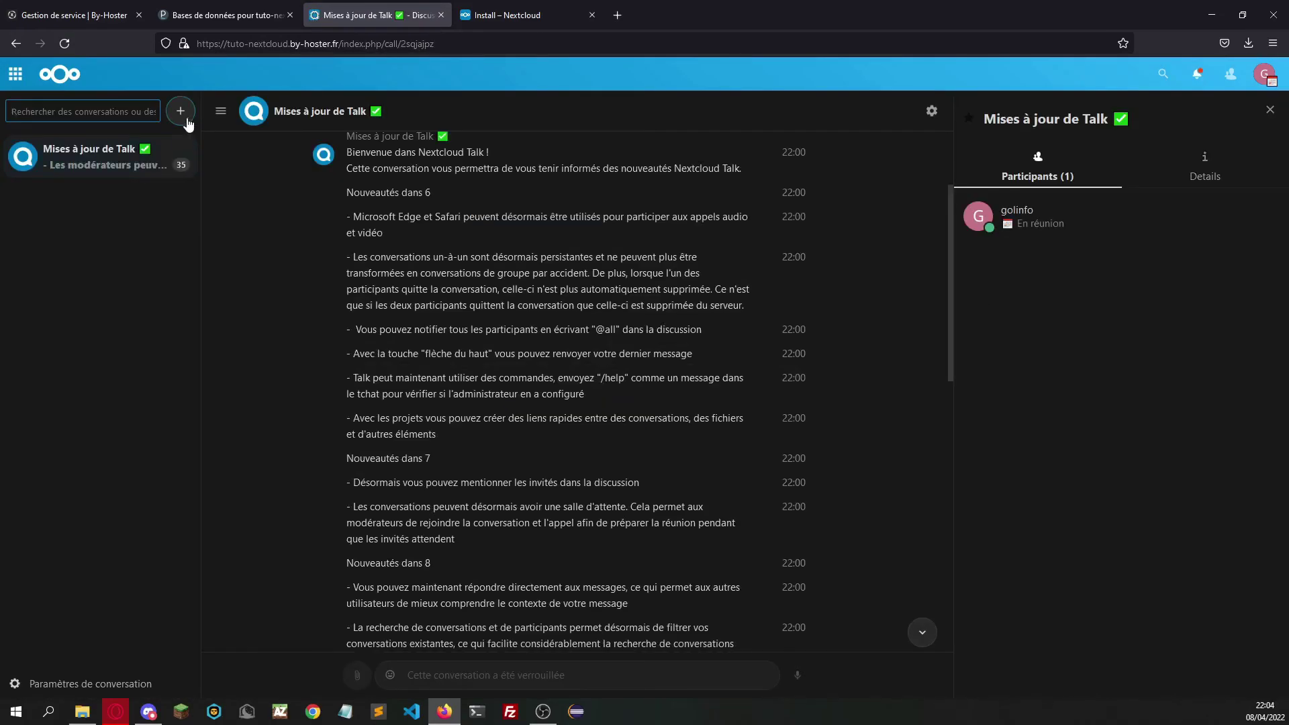
click(181, 115)
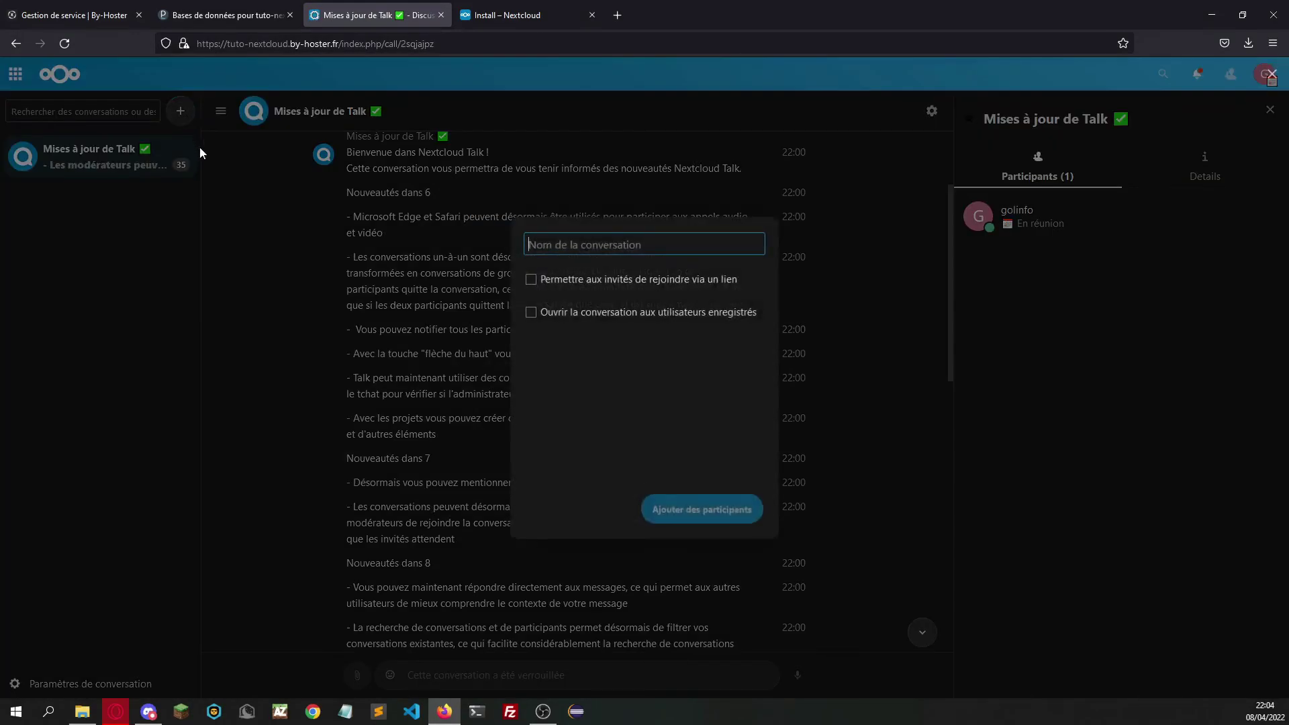
click(160, 349)
click(15, 73)
click(127, 368)
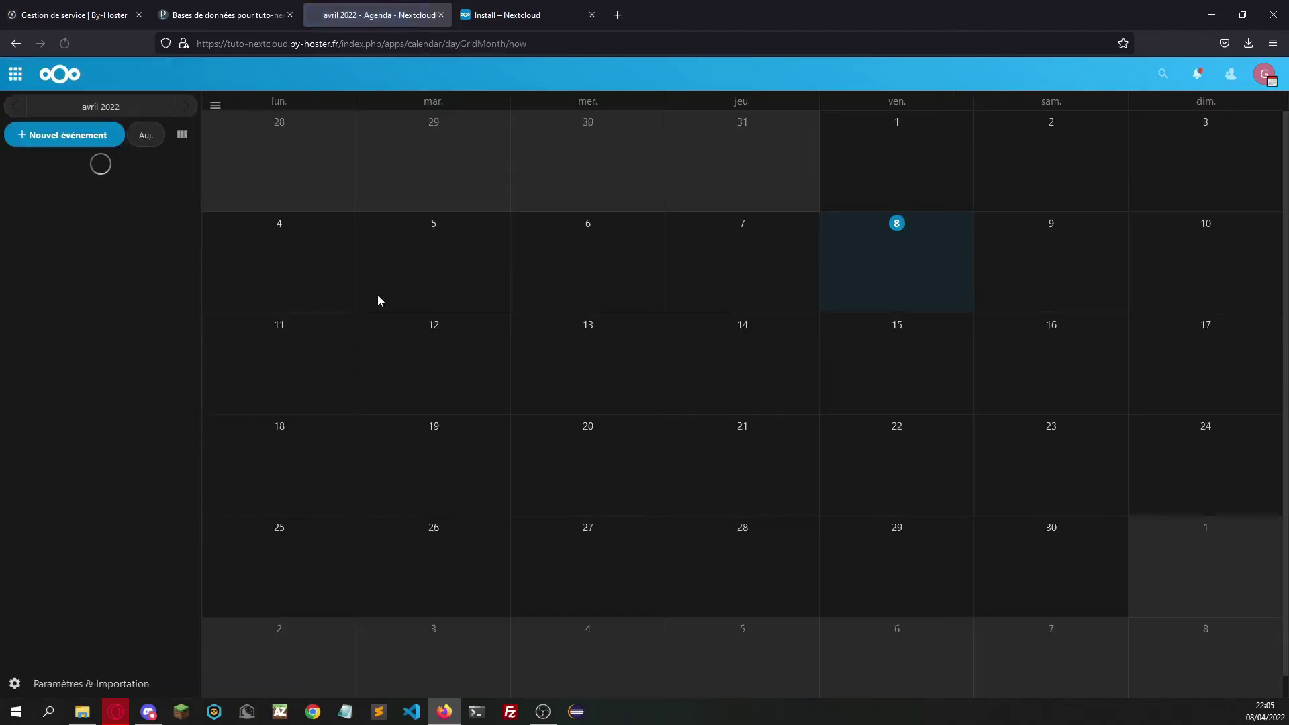
- Create a 10:00 event titled 'RDV Tel' on 8 April
click(316, 259)
click(916, 266)
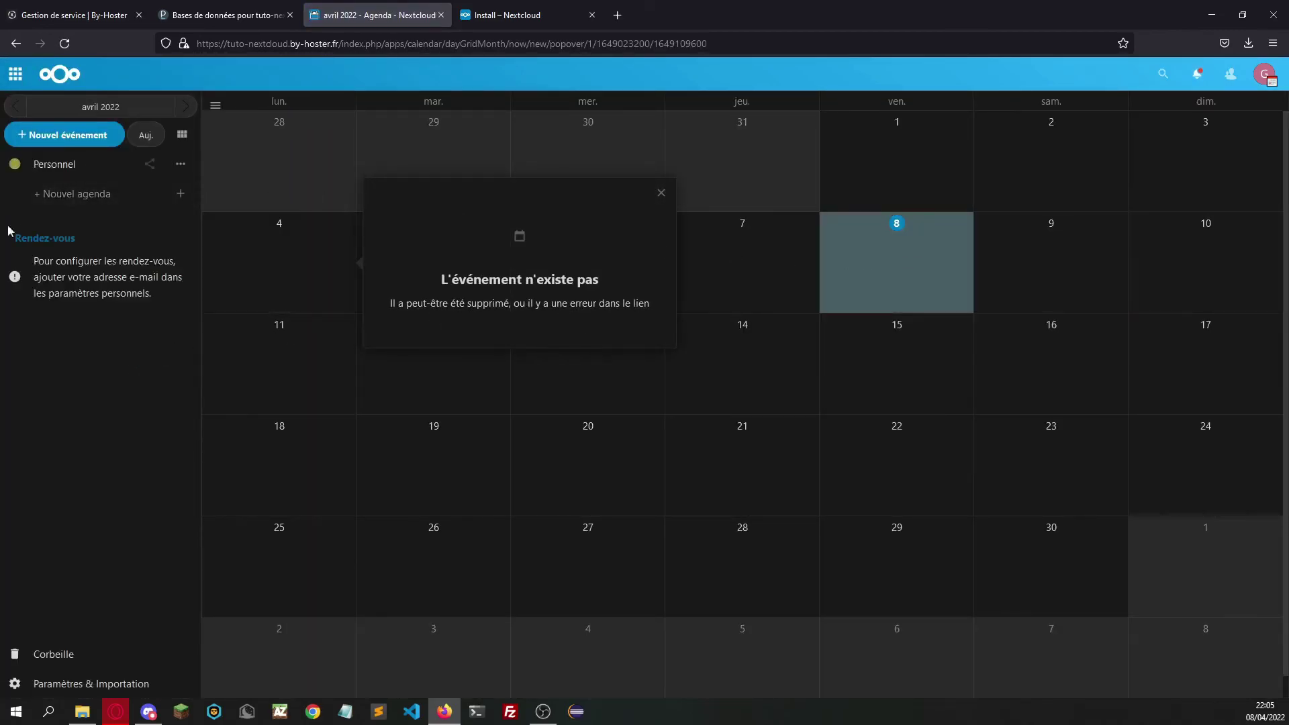
click(43, 141)
text(RDV T)
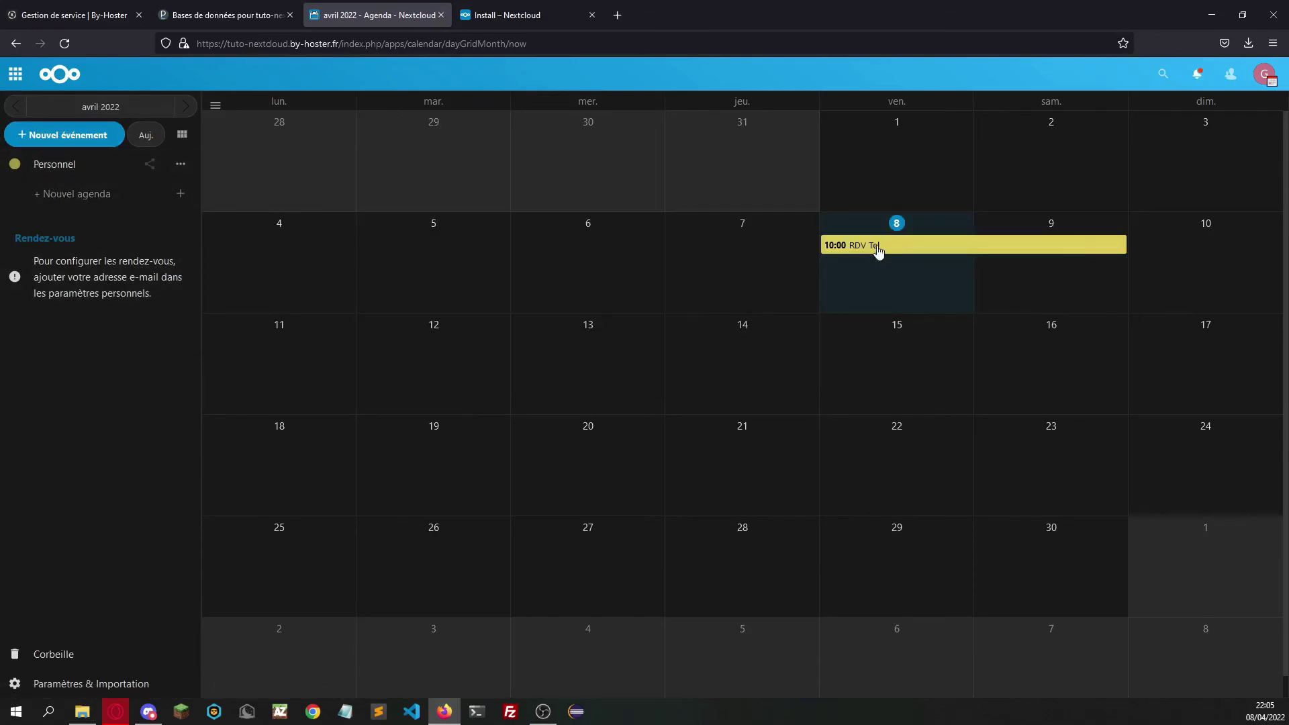
click(877, 246)
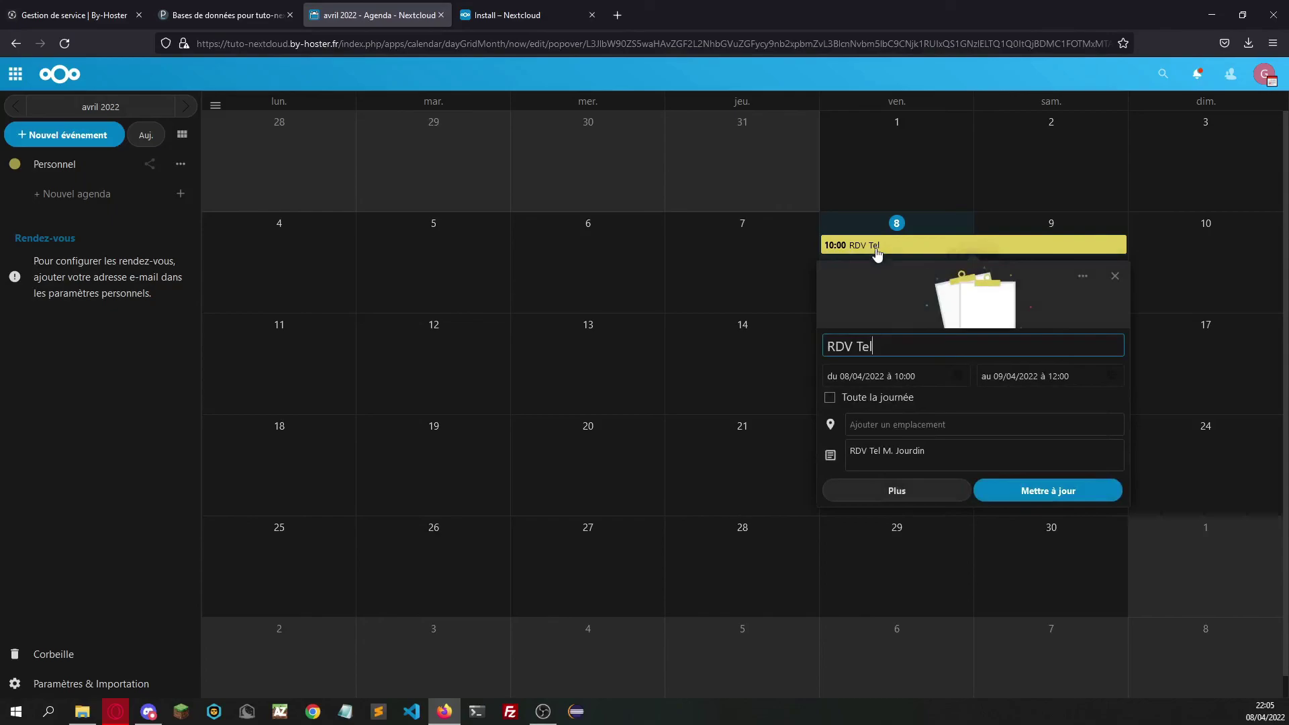
- Add untitled events around 7–9 April and start an all-day event on 10 April
click(769, 240)
click(961, 216)
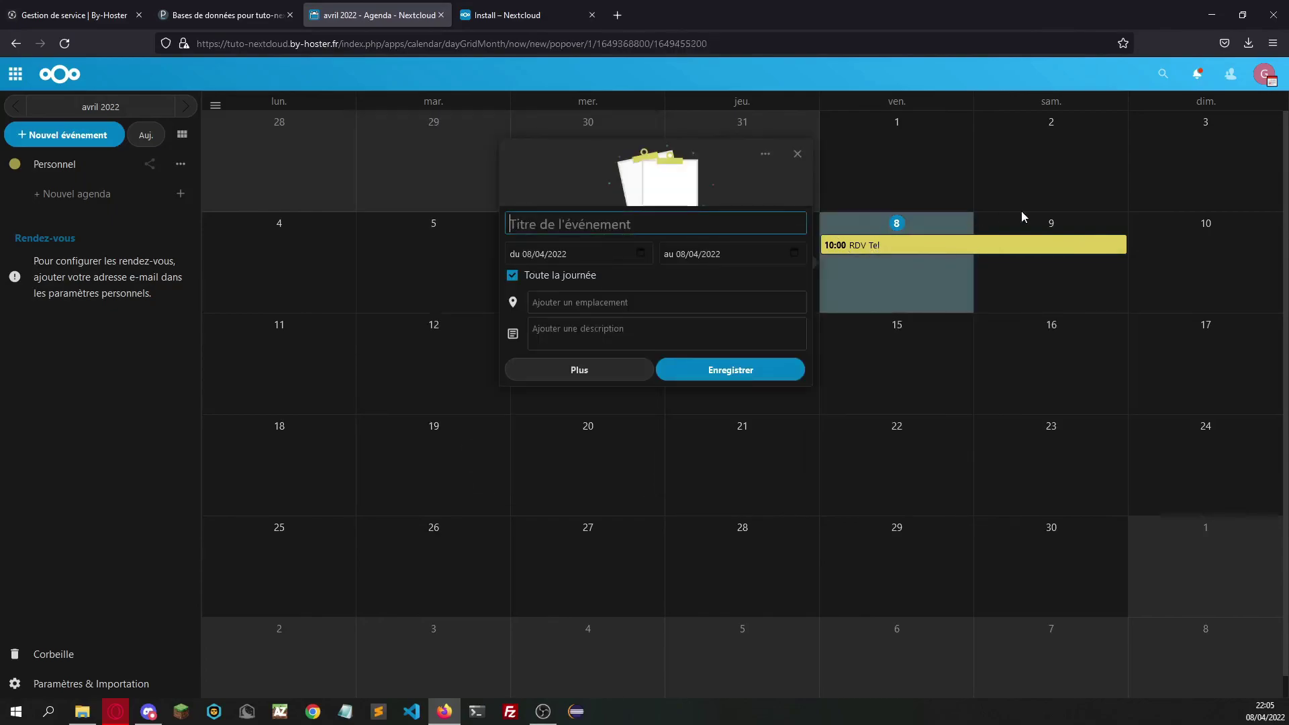
click(1022, 216)
click(941, 220)
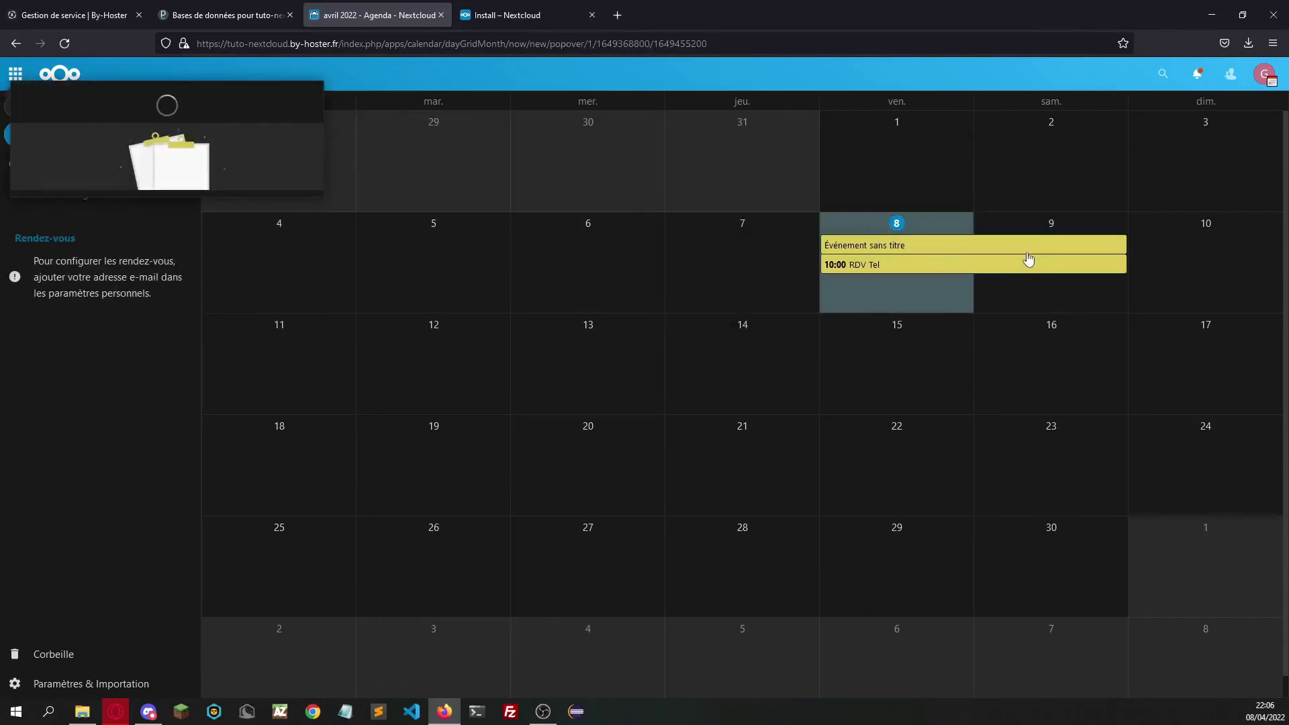
click(1028, 263)
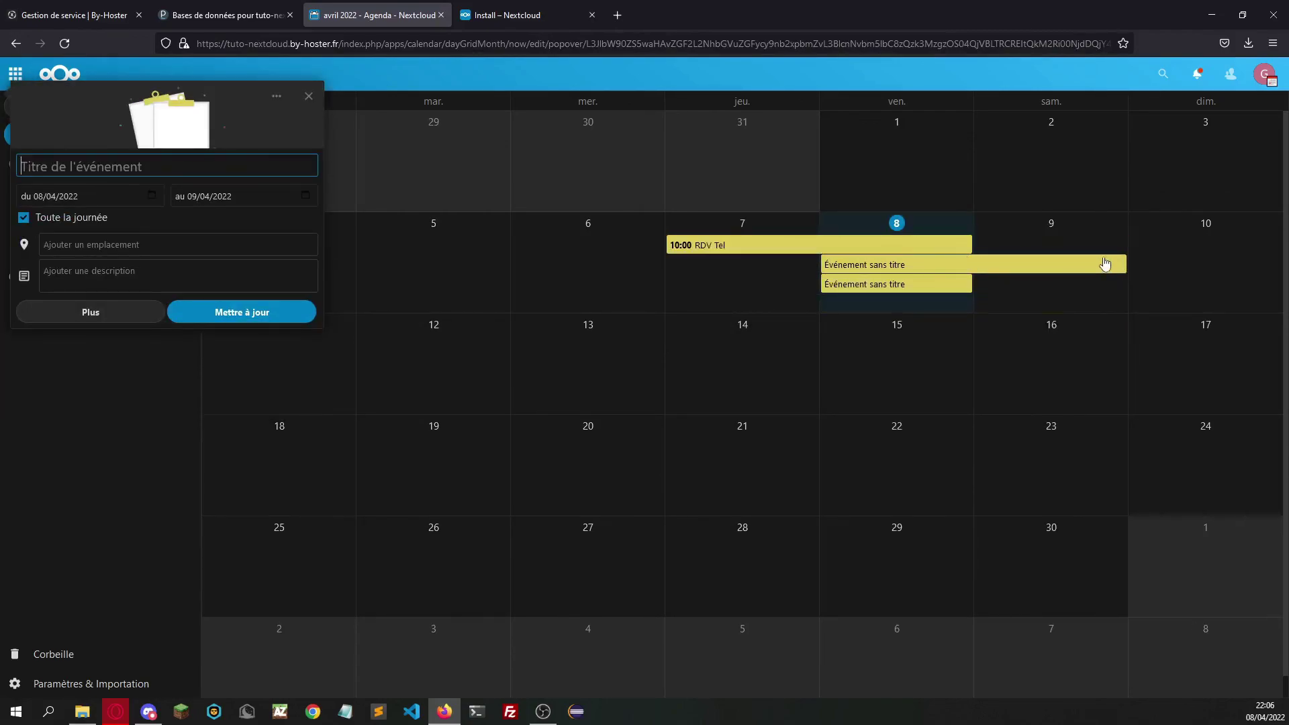
click(1130, 263)
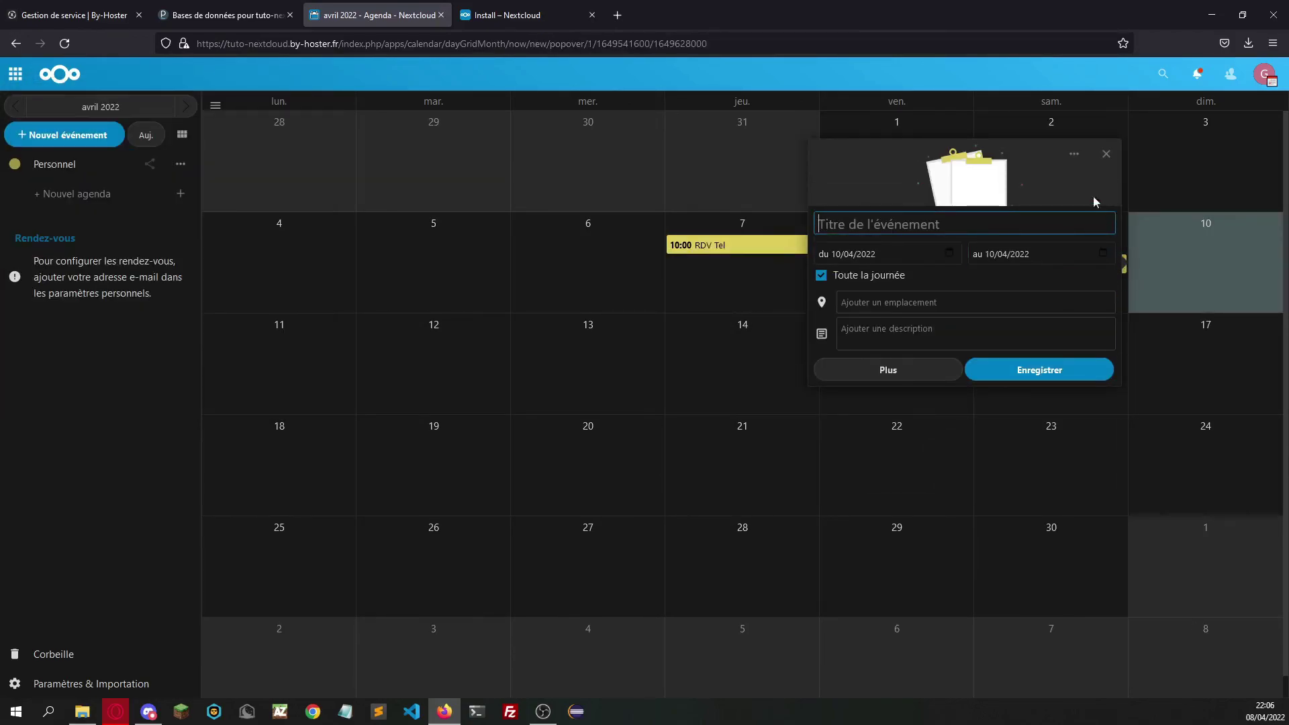